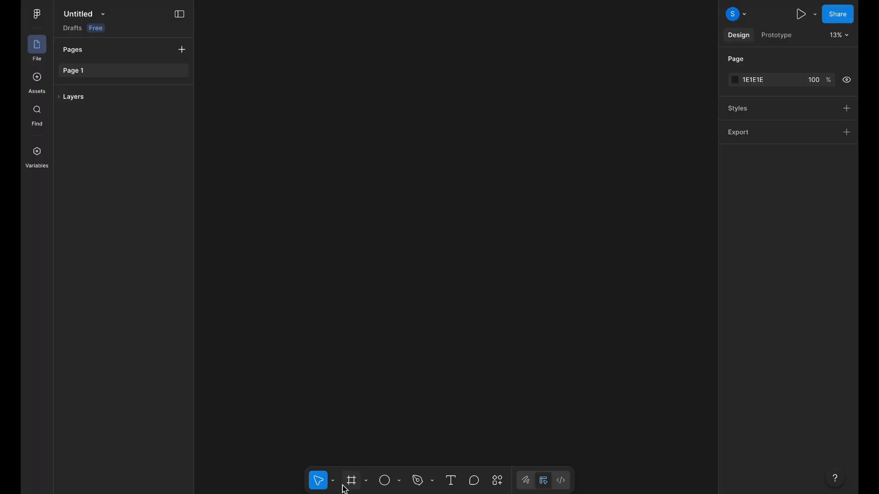
Step: Create a new frame from the 1440 × 1024 Desktop preset
left_click(351, 481)
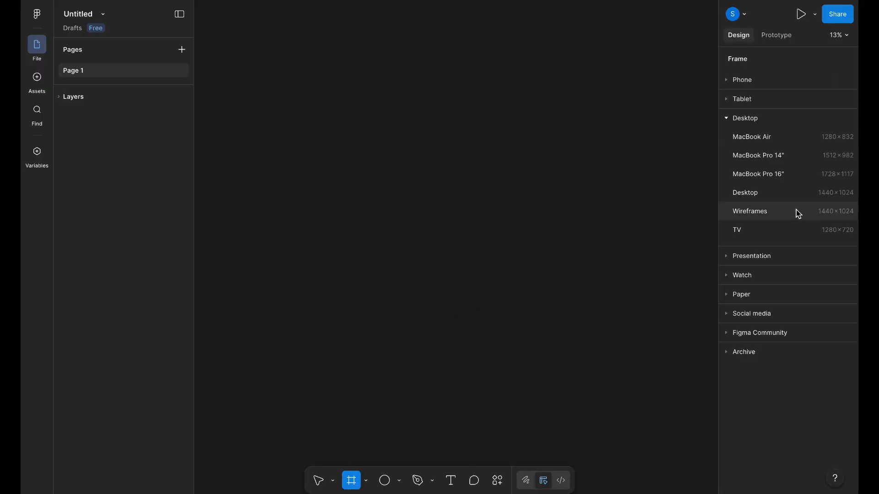
left_click(790, 192)
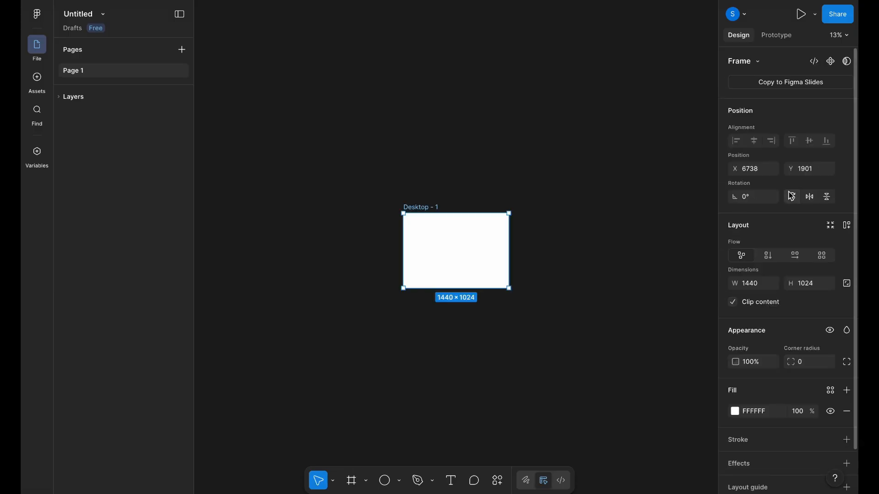
scroll(432, 264, "up", 5)
scroll(433, 264, "right", 2)
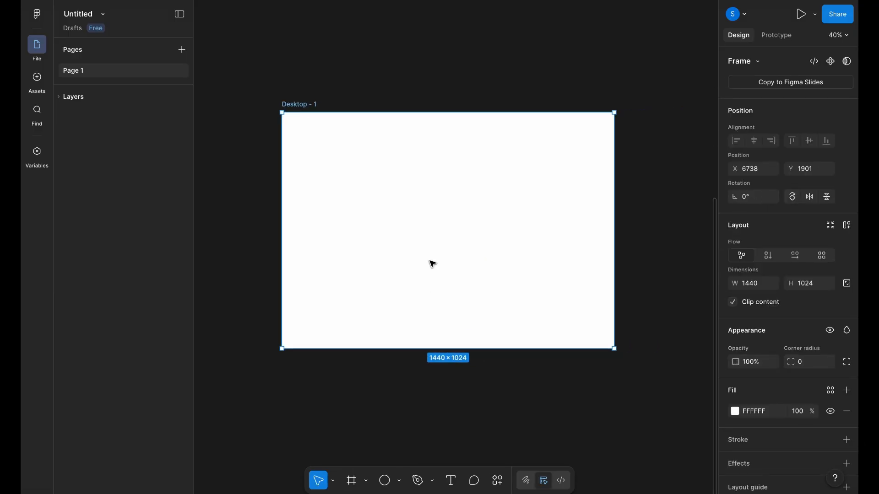
scroll(432, 264, "up", 3)
scroll(432, 264, "down", 2)
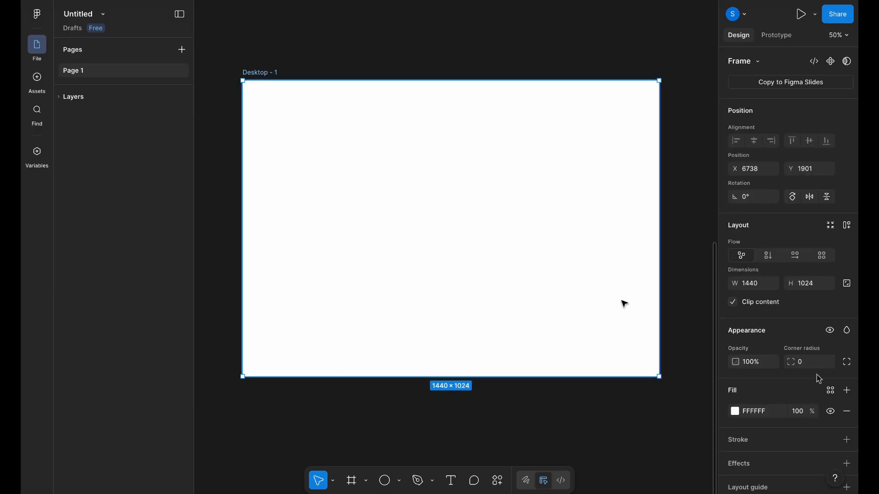
Step: Set the Desktop frame's height to 900
left_click(808, 283)
type("9")
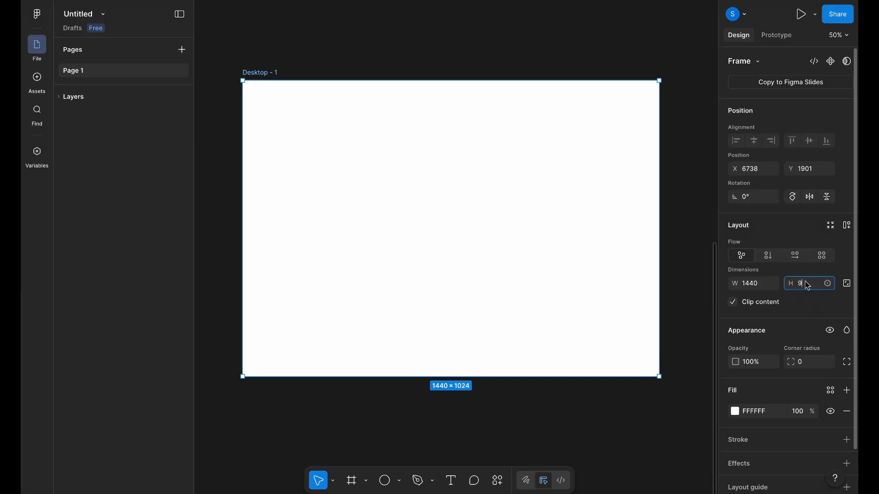
type("00")
key("Return")
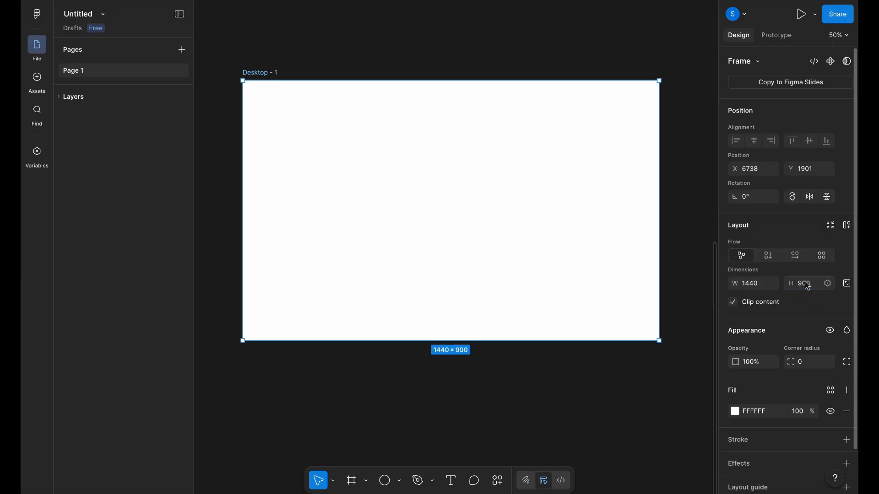
left_click(562, 55)
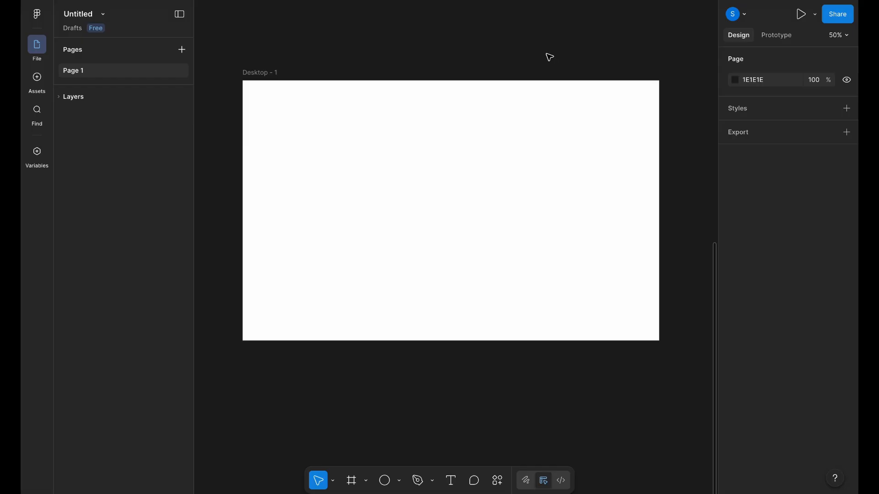
Step: Change the Desktop frame's fill to a bright orange, about F38A19
left_click(277, 72)
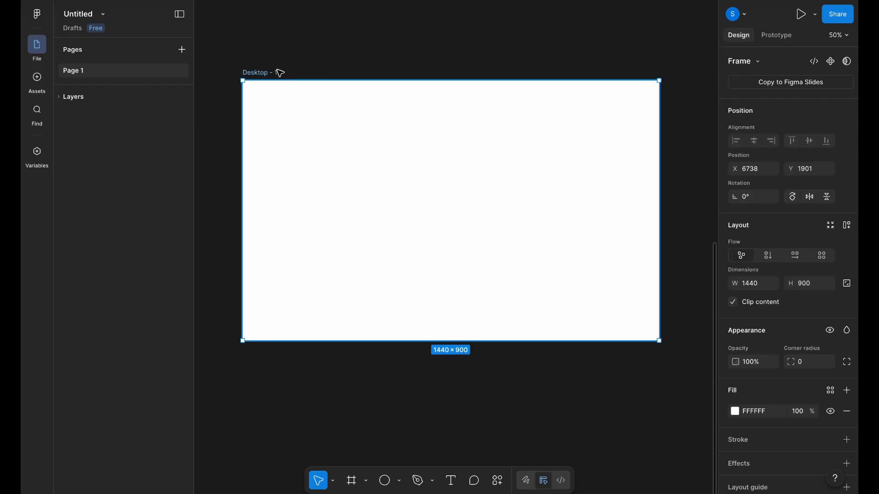
left_click(736, 411)
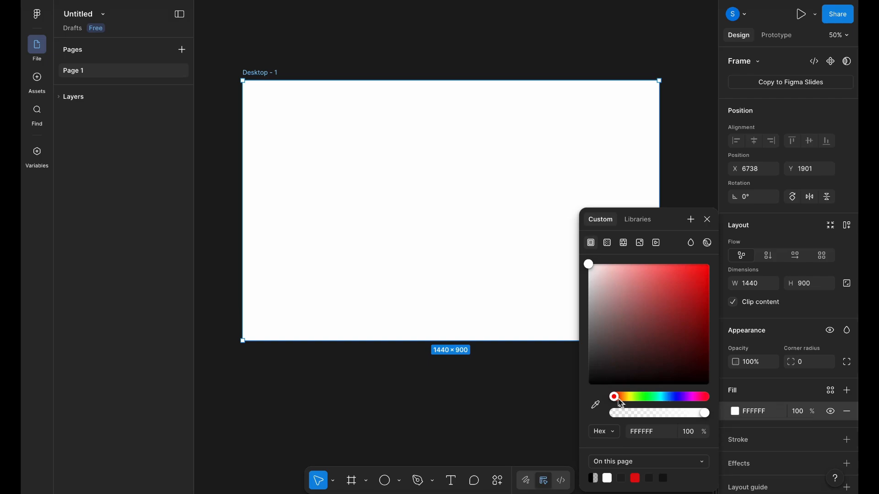
left_click_drag(615, 397, 621, 398)
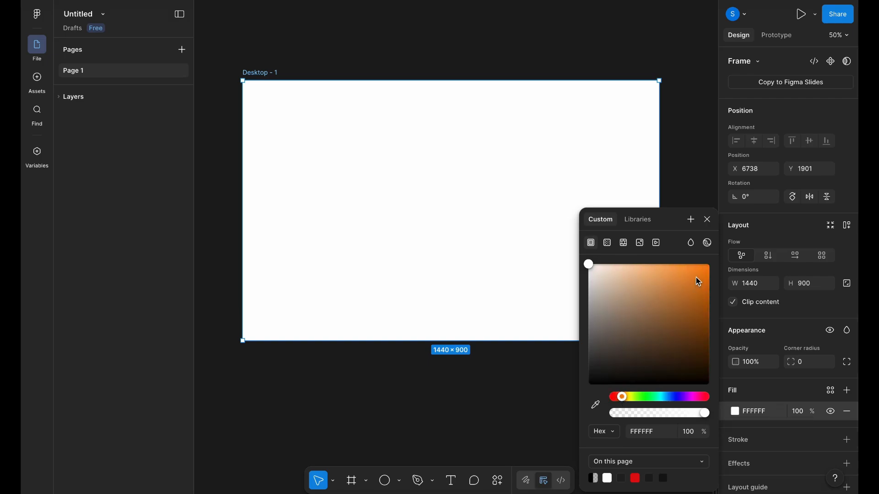
mouse_move(695, 277)
left_mouse_down()
mouse_move(706, 288)
mouse_move(698, 275)
left_mouse_up()
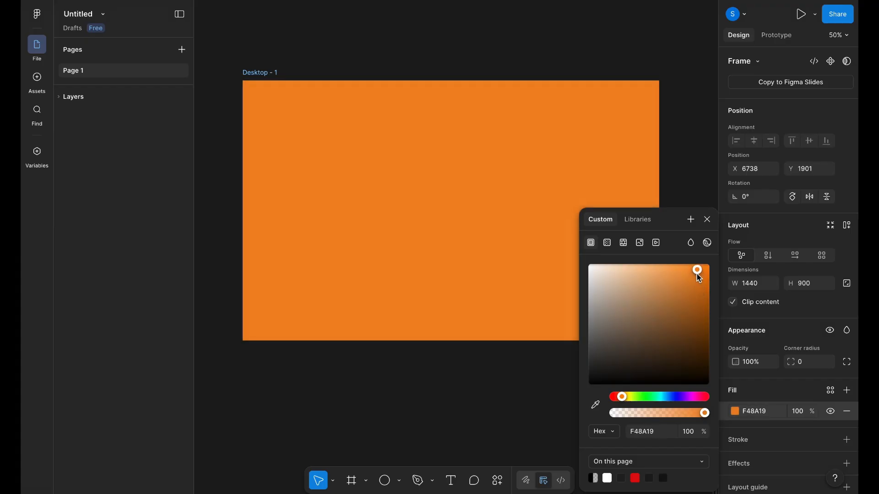
left_click(679, 146)
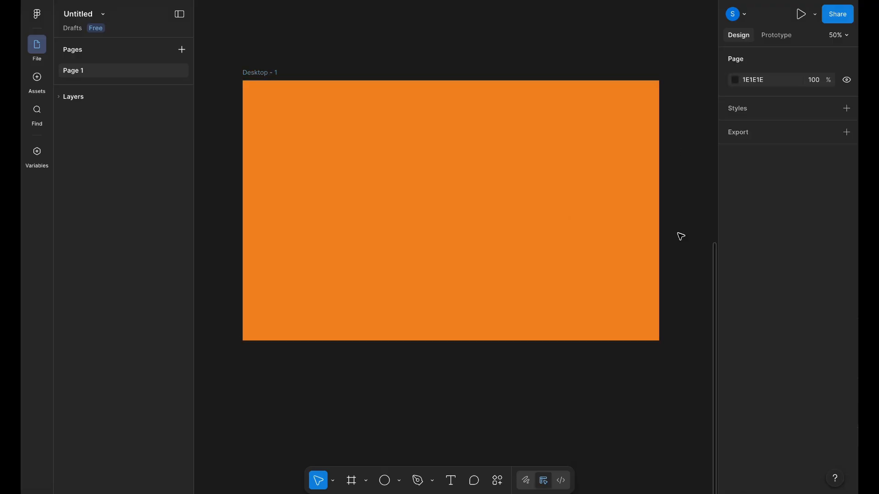
Step: Add a text layer reading "BURGER" on the empty canvas below the orange frame
scroll(680, 236, "down", 3)
key("t")
left_click(427, 329)
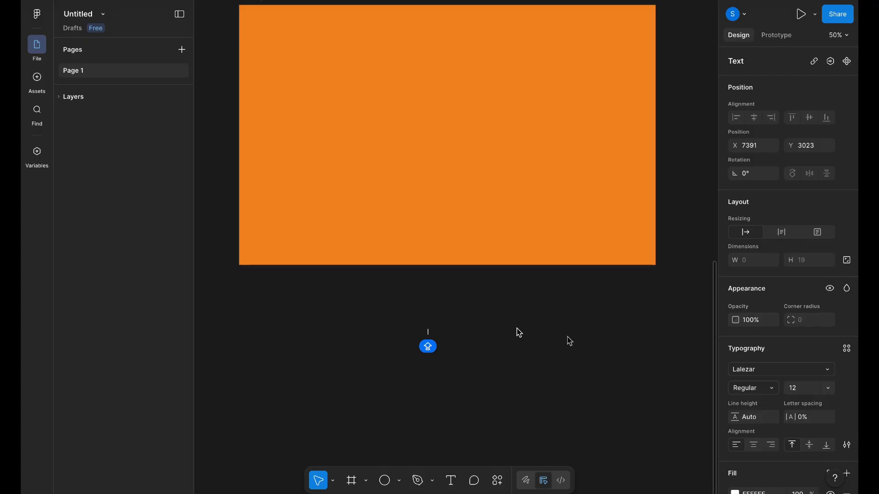
type("B")
key("Escape")
scroll(433, 343, "up", 5)
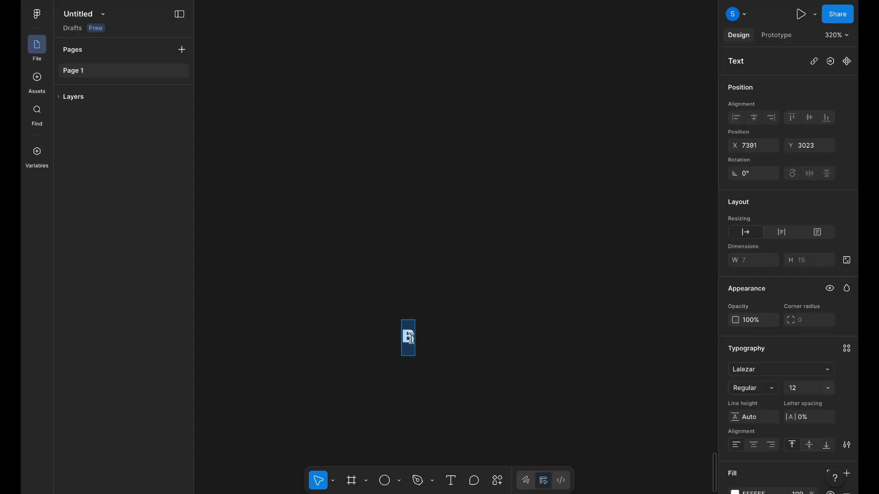
left_click(411, 338)
type("URGW")
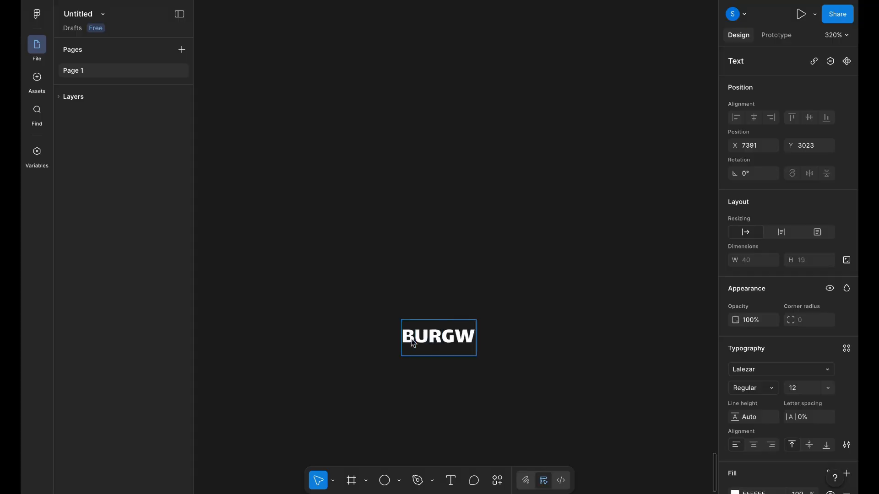
key("BackSpace")
type("ER")
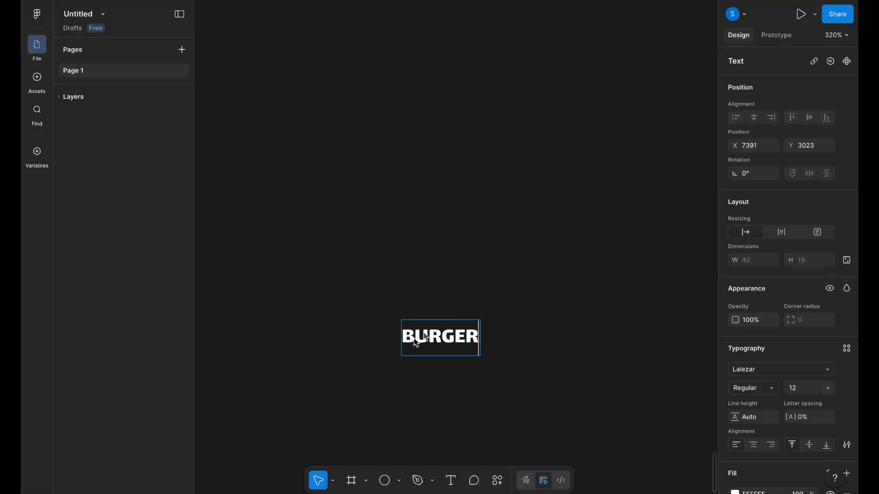
key("Escape")
Step: Set the BURGER text's font size to 300
scroll(496, 339, "down", 5)
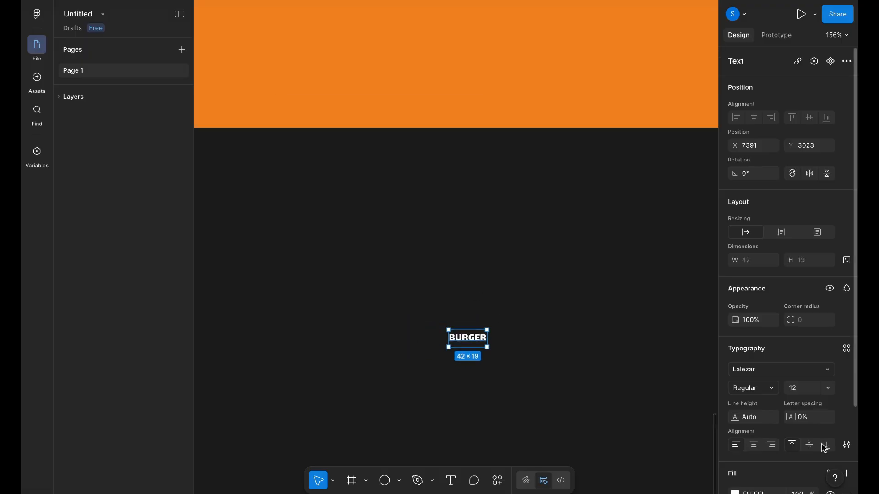
type("300")
key("Return")
Step: Move the BURGER text into the orange frame, centre it horizontally and place it in the upper part at about Y 59
scroll(524, 320, "down", 5)
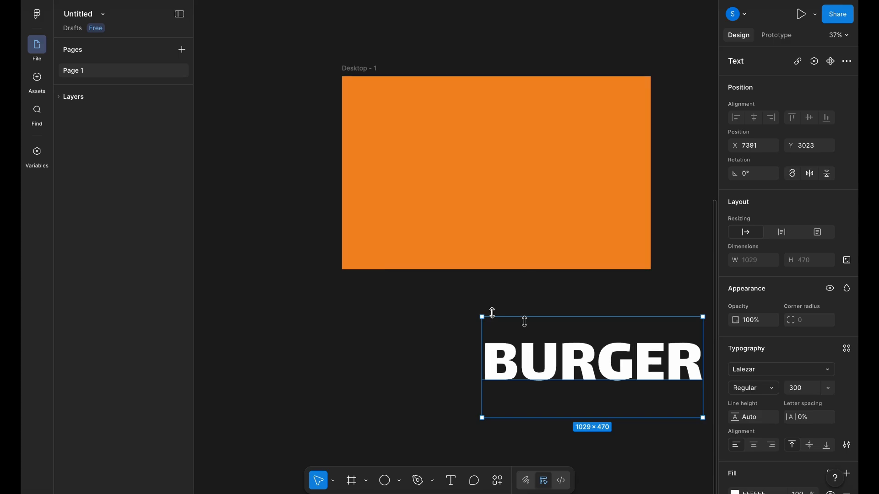
left_click_drag(594, 365, 532, 203)
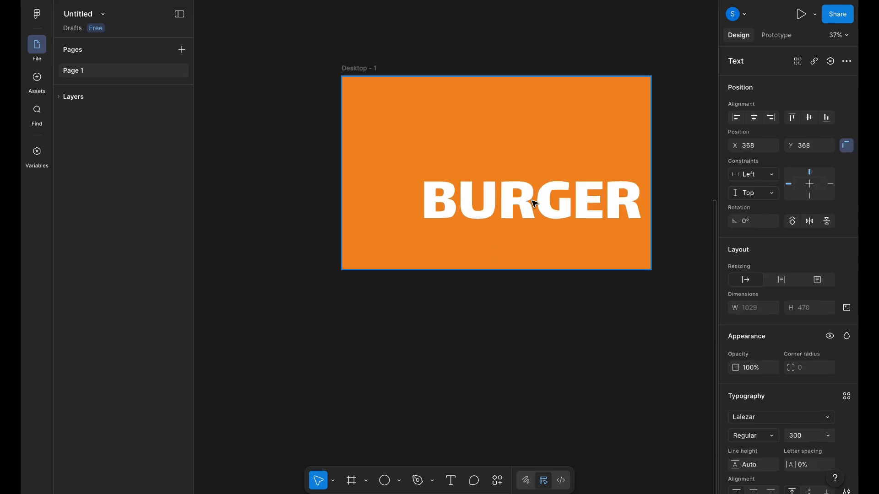
left_click(754, 117)
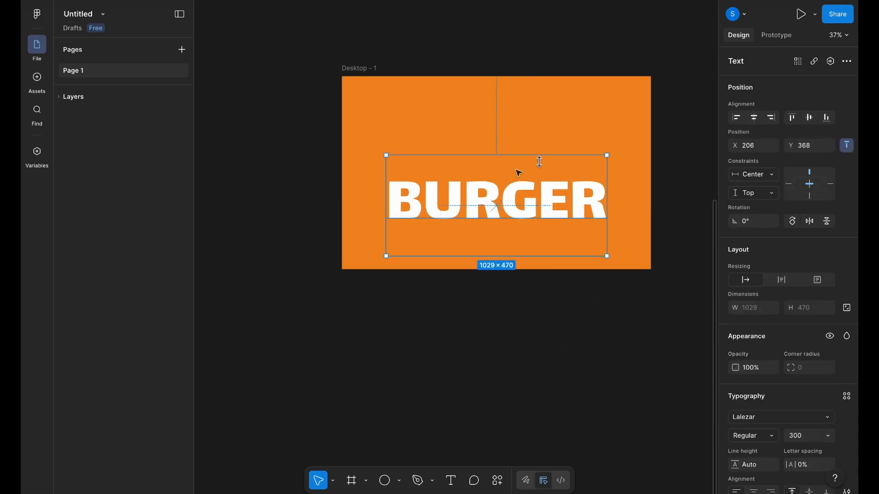
left_click_drag(514, 198, 510, 129)
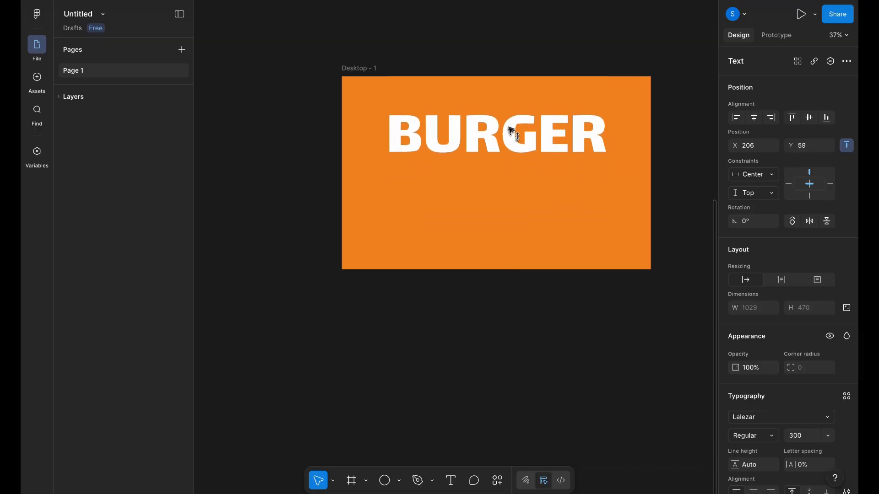
Step: Move the BURGER text straight up within the frame to about Y -20
scroll(510, 130, "up", 3)
left_click(272, 46)
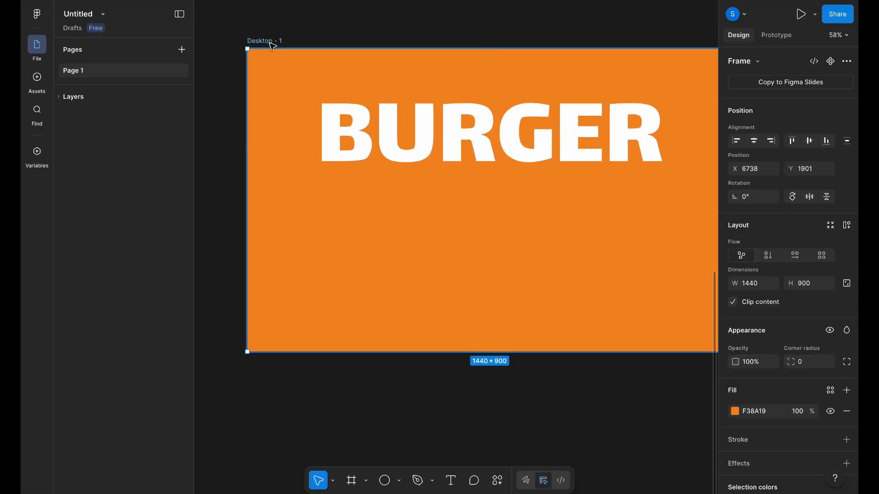
scroll(374, 43, "right", 2)
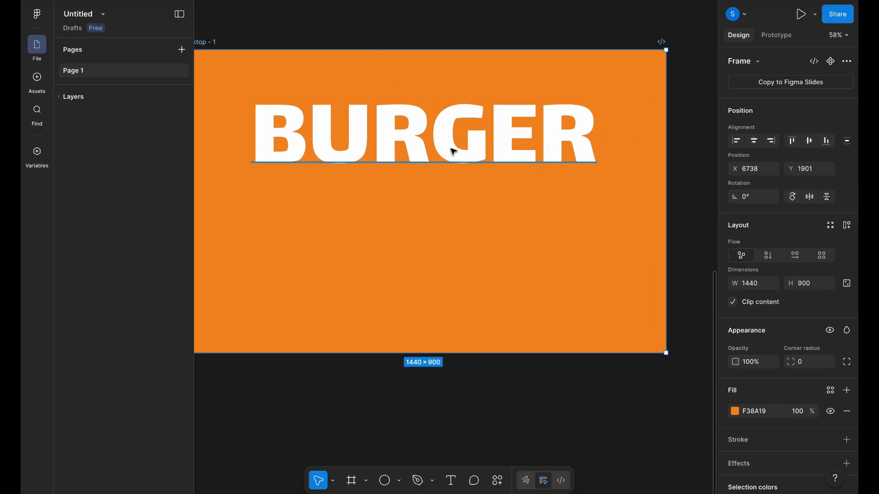
left_click(438, 145)
left_click_drag(439, 146, 436, 125)
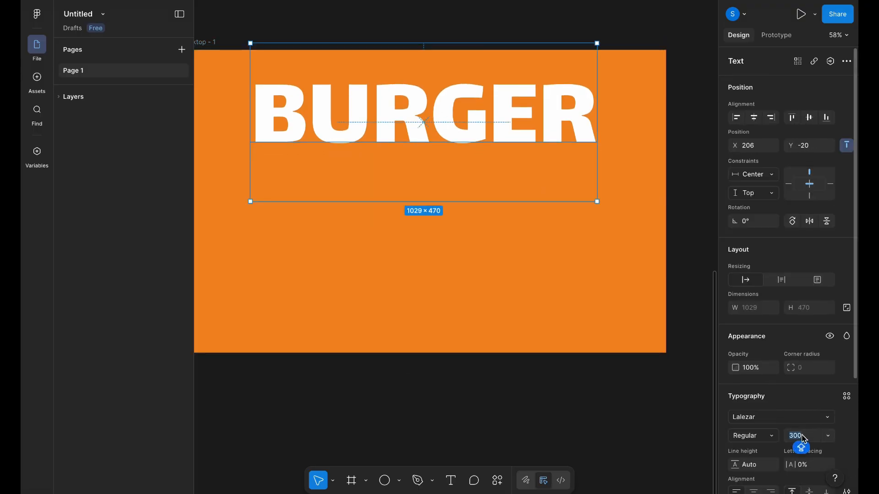
Step: Reduce the BURGER text's font size to 260 and reposition it horizontally centred in the frame at Y 0
type("260")
key("Return")
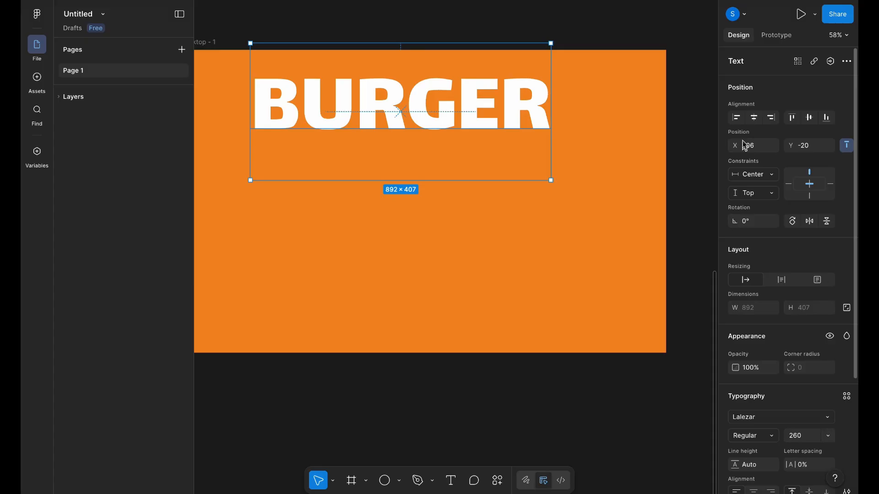
left_click(753, 118)
left_click_drag(471, 86, 471, 94)
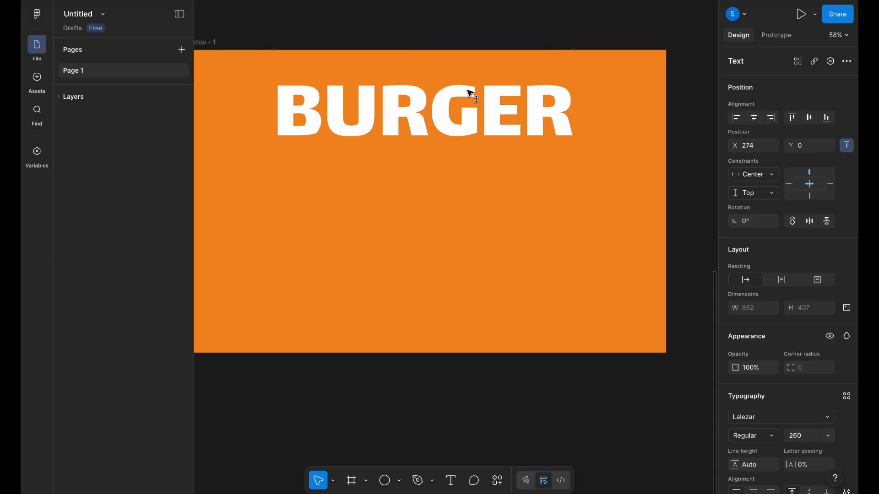
Step: Duplicate the BURGER text straight below the original, at about Y 371 in the frame
scroll(390, 60, "left", 1)
scroll(390, 60, "up", 1)
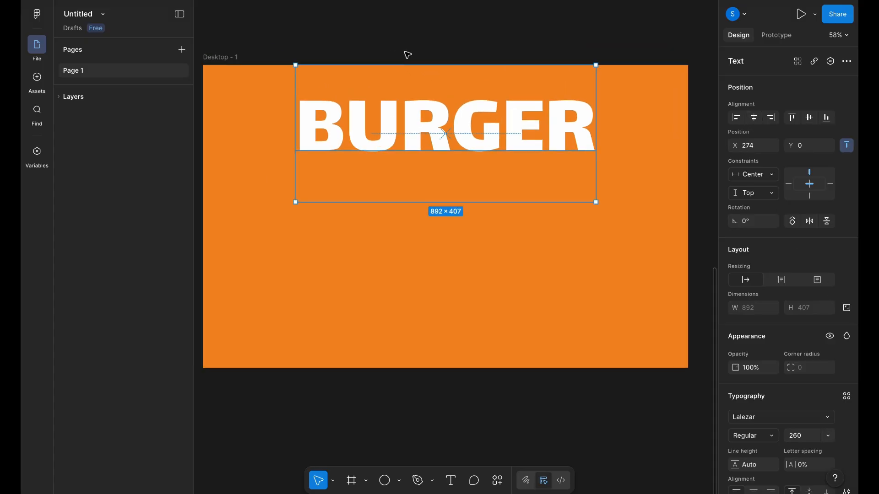
left_click(407, 55)
left_click(402, 93)
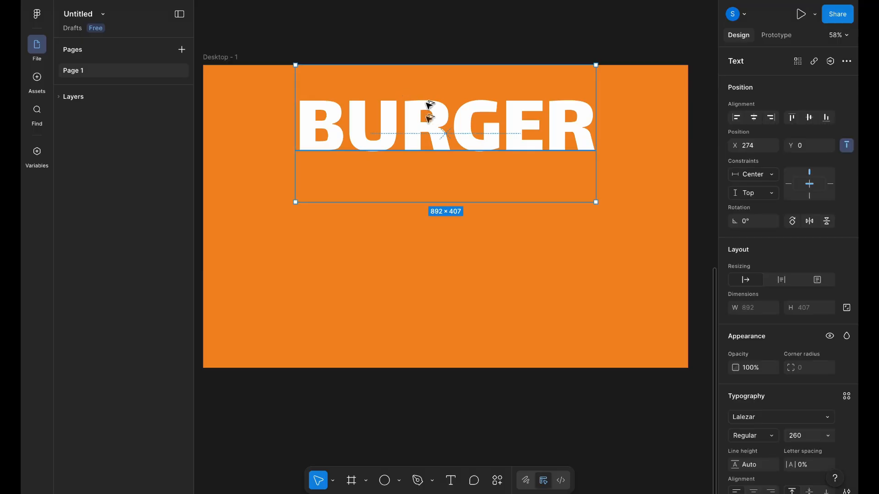
left_click_drag(426, 101, 437, 229)
double_click(437, 229)
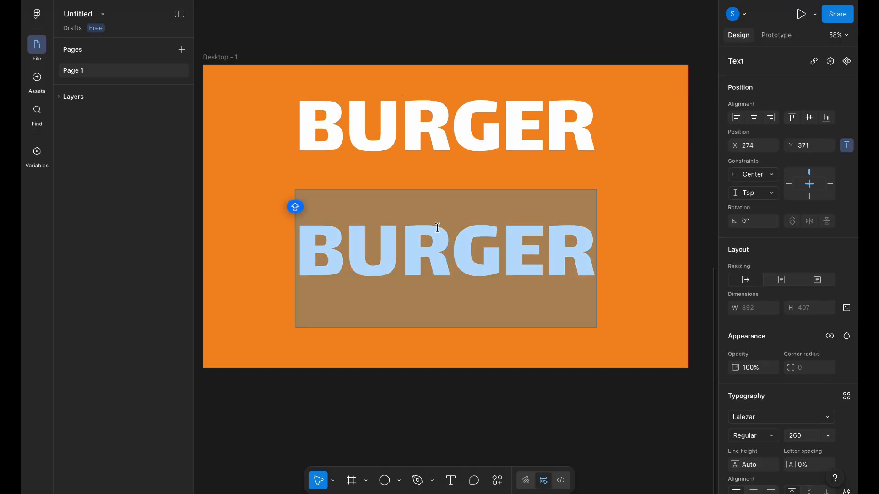
key("Escape")
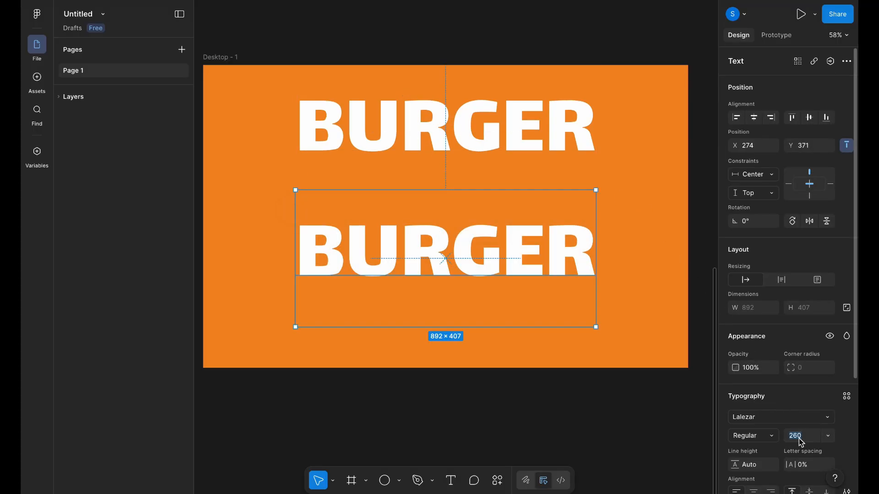
Step: Set the duplicated text's font size to 60 and replace its wording with "Delicious"
type("60")
key("Return")
scroll(287, 187, "up", 5)
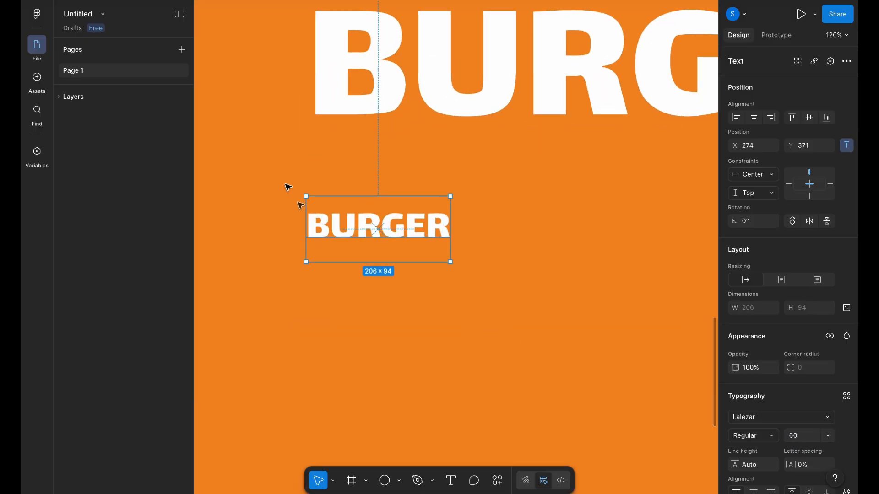
double_click(348, 222)
type("D")
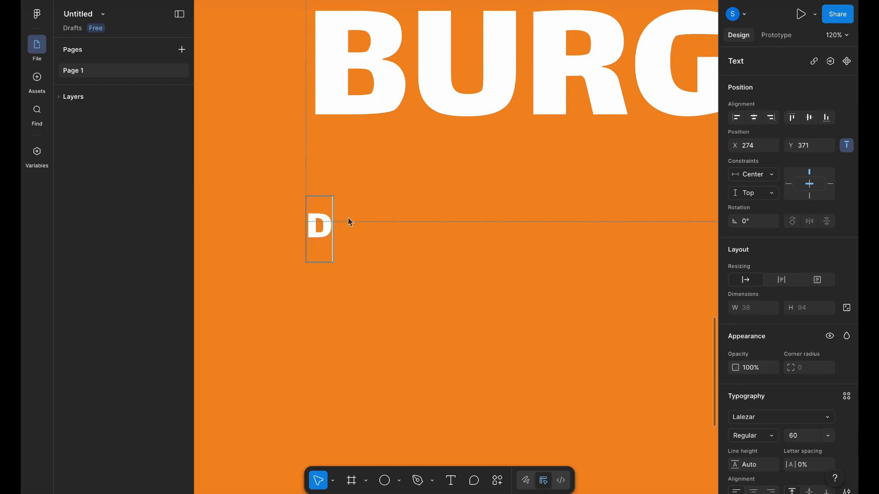
type("elicious")
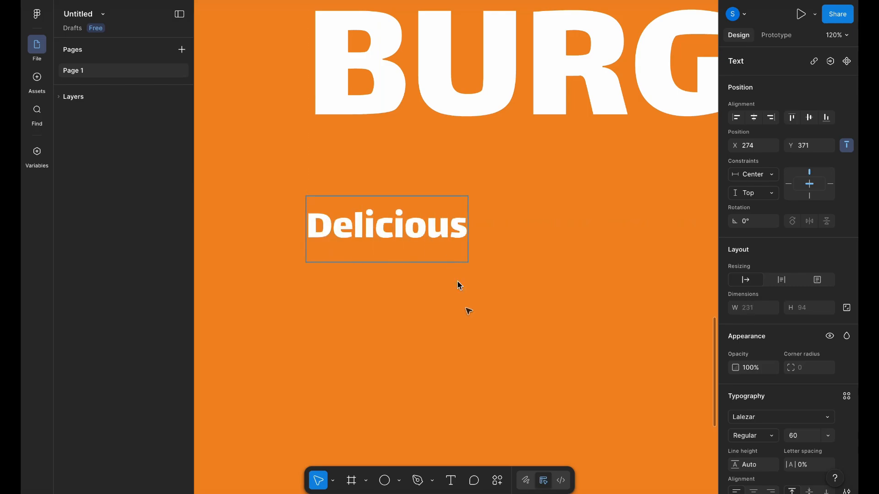
key("Escape")
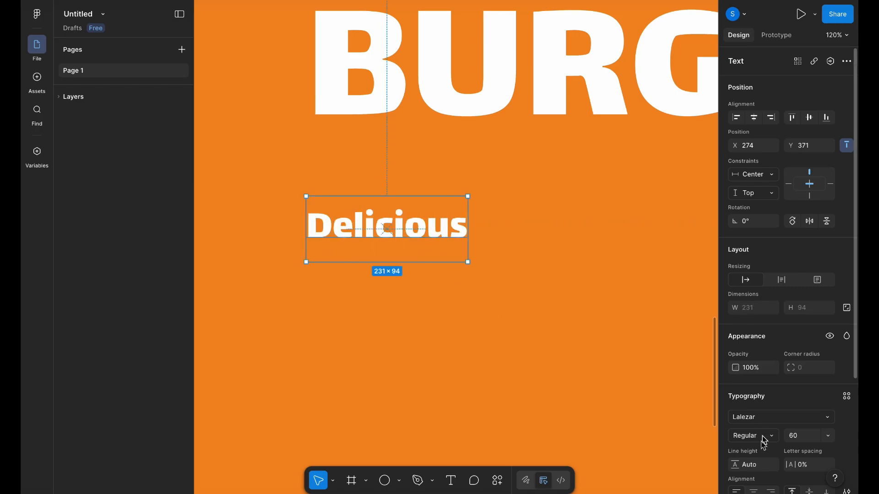
Step: Change the font of the "Delicious" text to Kaushan Script
left_click(753, 417)
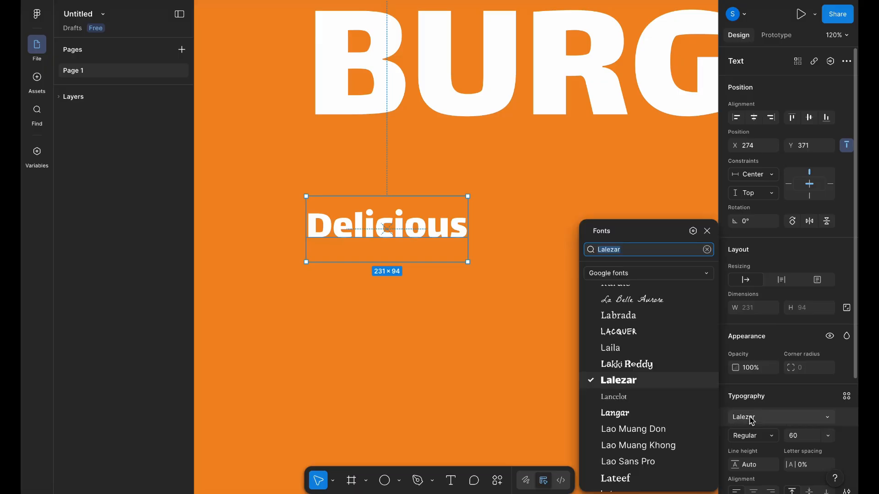
left_click(654, 275)
left_click(653, 275)
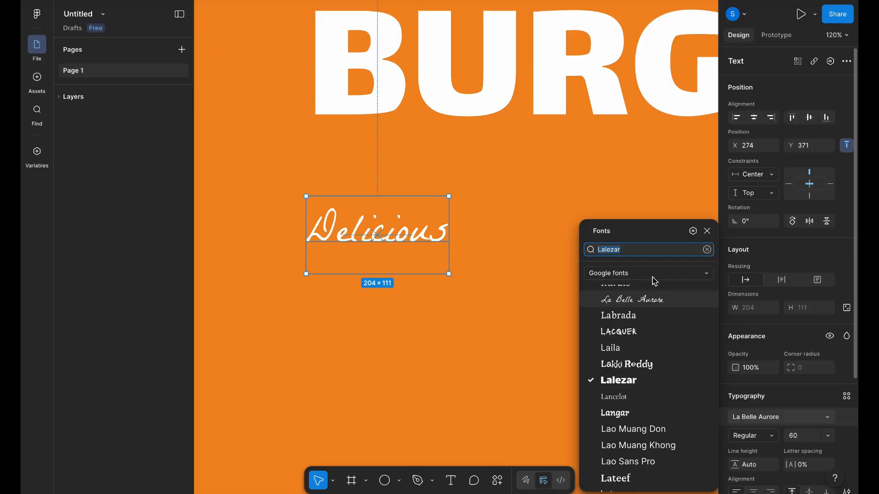
type("kau")
left_click(650, 270)
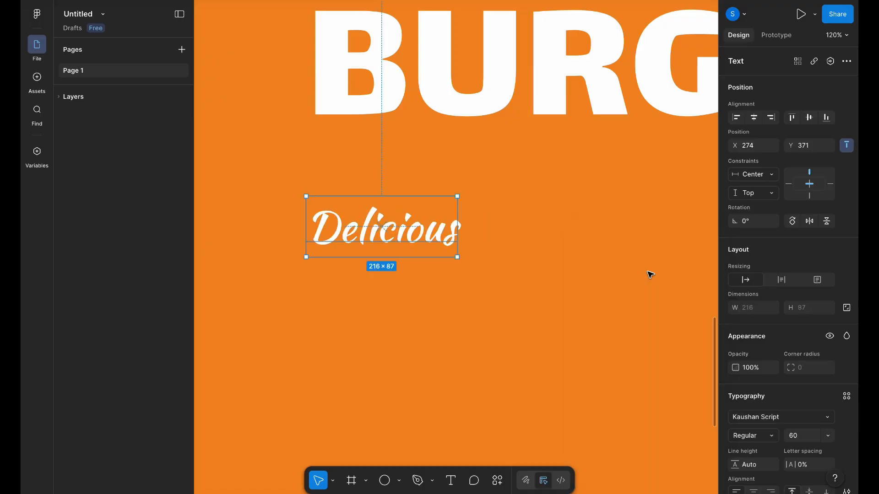
Step: Move the "Delicious" text to overlap the upper-left corner of the BURGER heading's B and rotate it about 16.64°
scroll(384, 279, "down", 5)
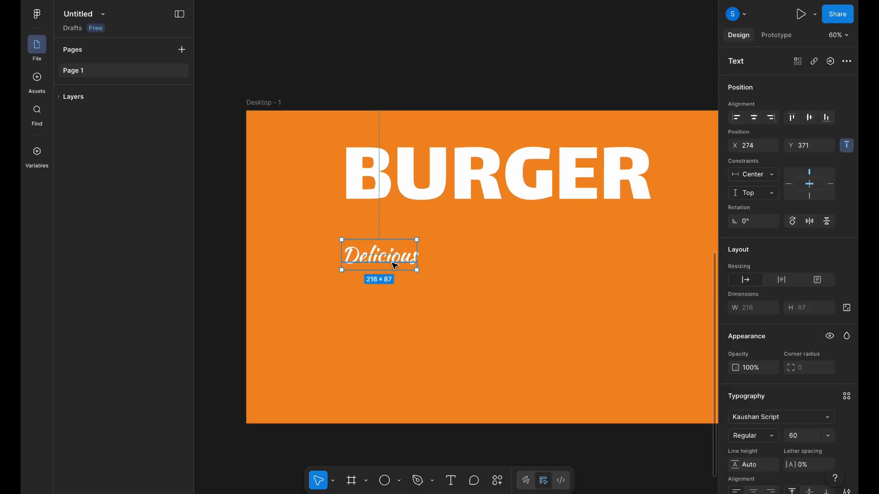
left_click_drag(392, 266, 357, 152)
scroll(355, 147, "up", 5)
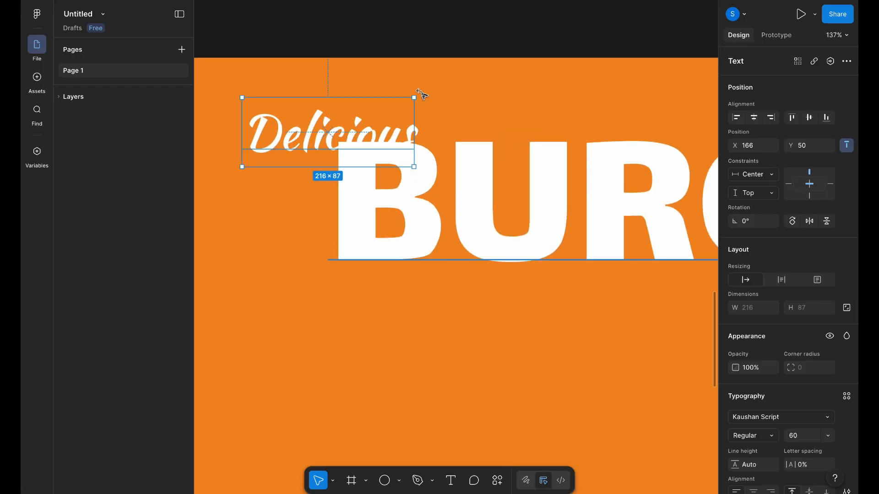
left_click_drag(420, 93, 412, 65)
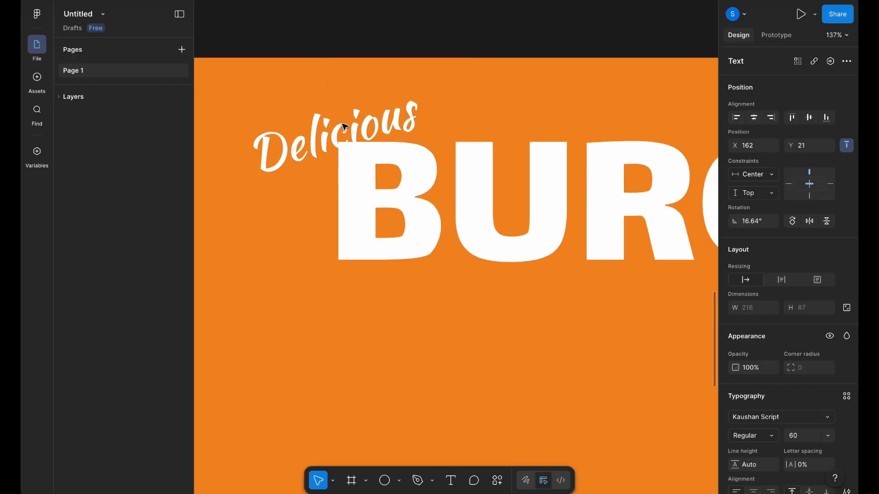
Step: Change the fill of the "Delicious" text to yellow FFE415
scroll(751, 447, "down", 3)
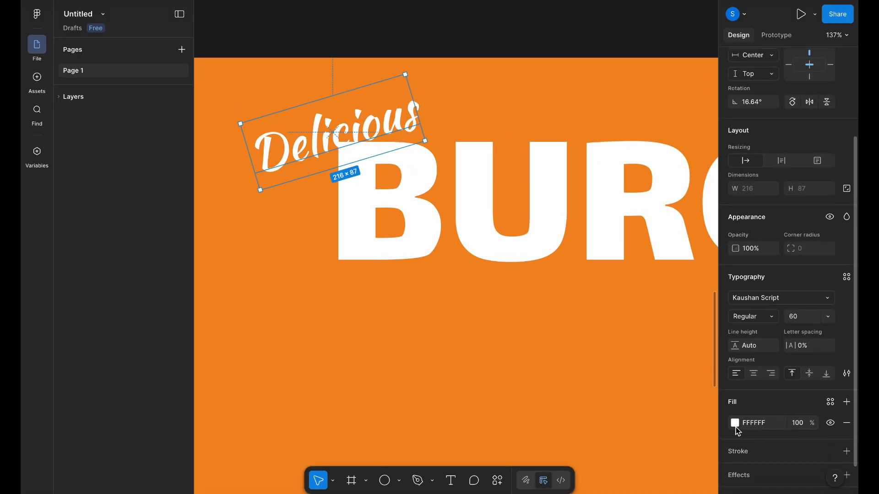
left_click(735, 423)
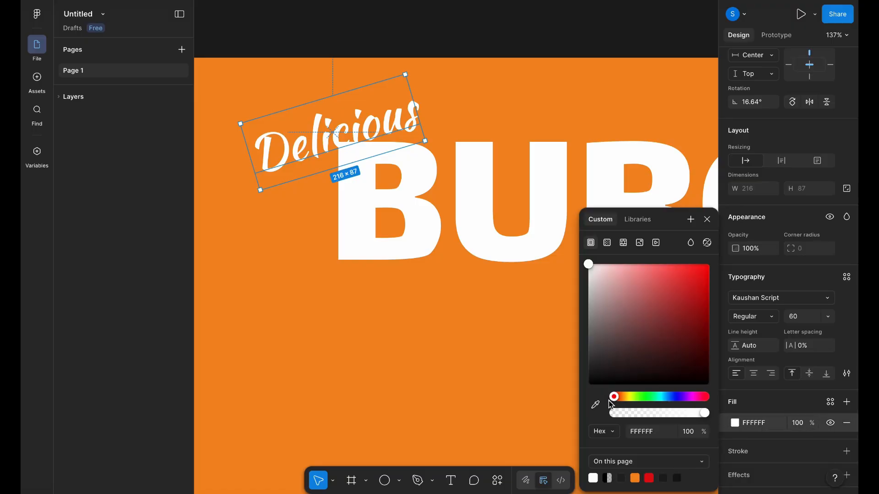
left_click_drag(618, 399, 629, 400)
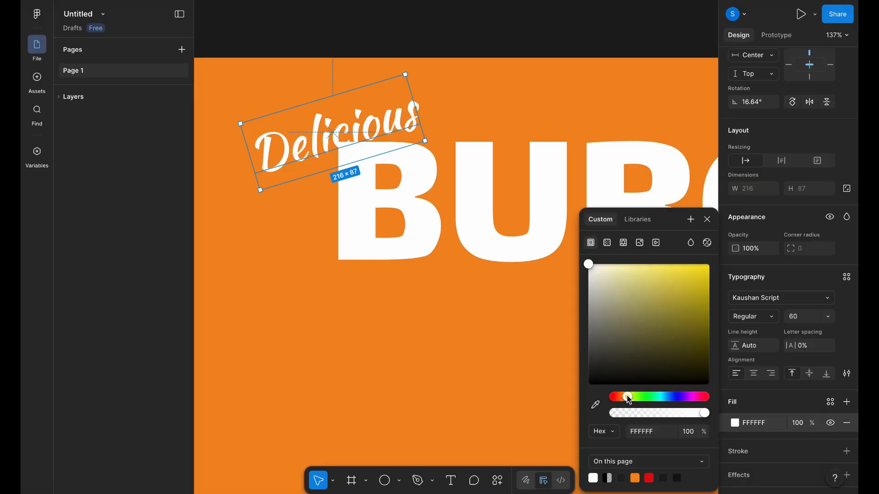
left_click_drag(693, 271, 699, 264)
Step: Send the "Delicious" text one layer backward and shift it slightly to the right over the B
key("Down")
key("Down")
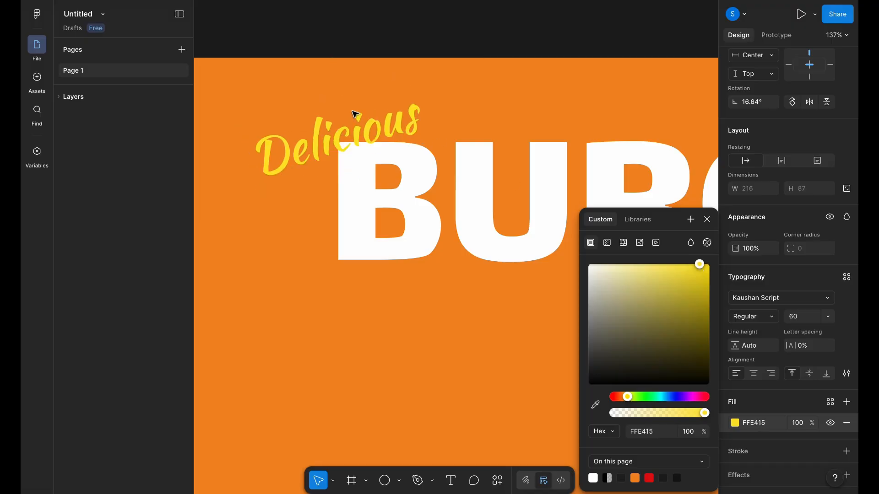
key("Right")
key("ctrl+[")
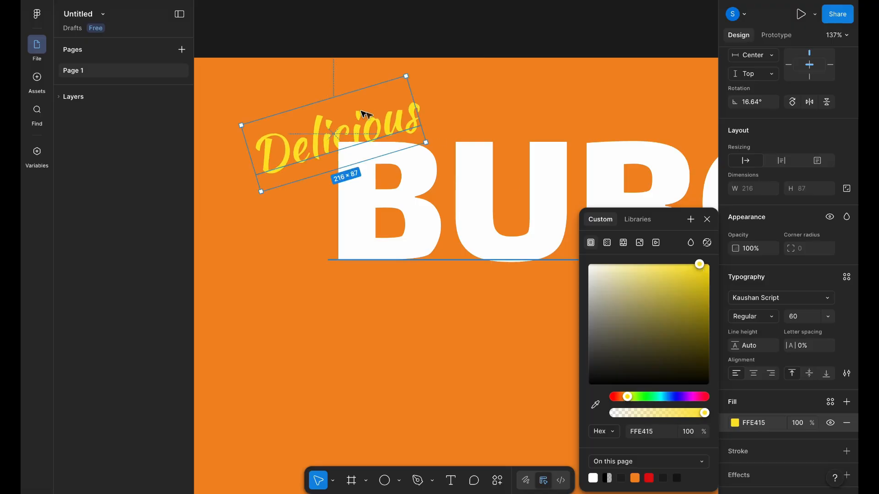
left_click_drag(332, 123, 339, 124)
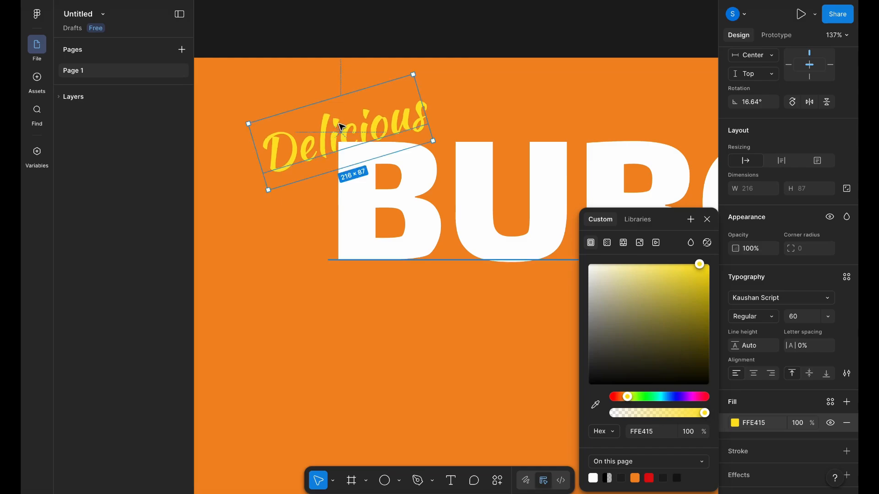
Step: Place a copy of the BURGER heading straight below it on the empty canvas outside the frame, at about X 7012, Y 3034
left_click(549, 92)
scroll(549, 92, "down", 3)
scroll(549, 92, "right", 3)
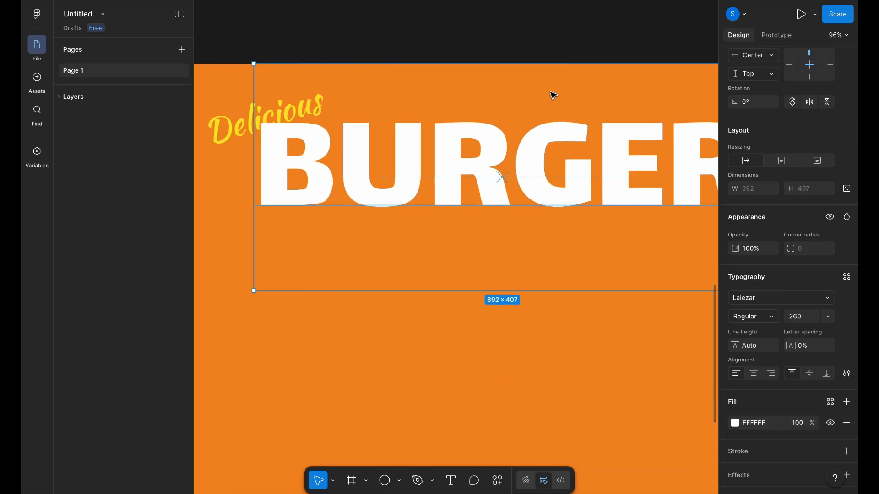
scroll(550, 92, "down", 3)
left_click(475, 32)
scroll(478, 35, "right", 2)
scroll(479, 34, "down", 2)
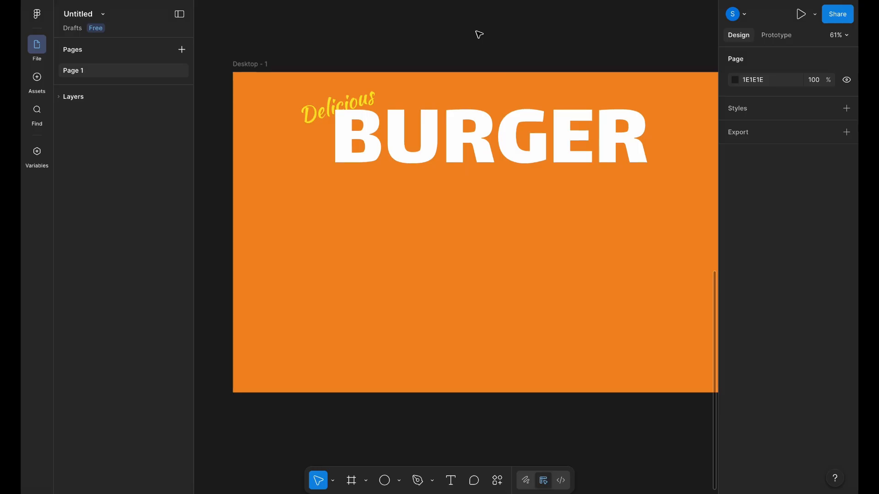
scroll(476, 34, "down", 2)
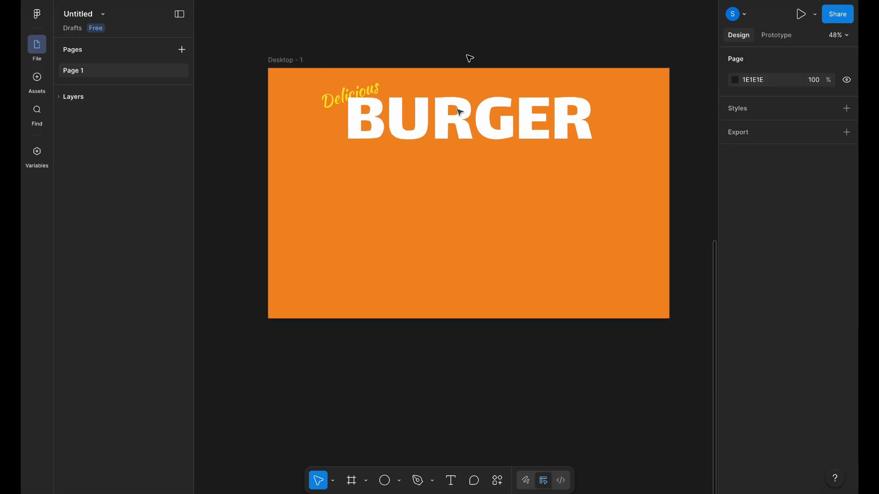
left_click(461, 112)
scroll(500, 112, "down", 2)
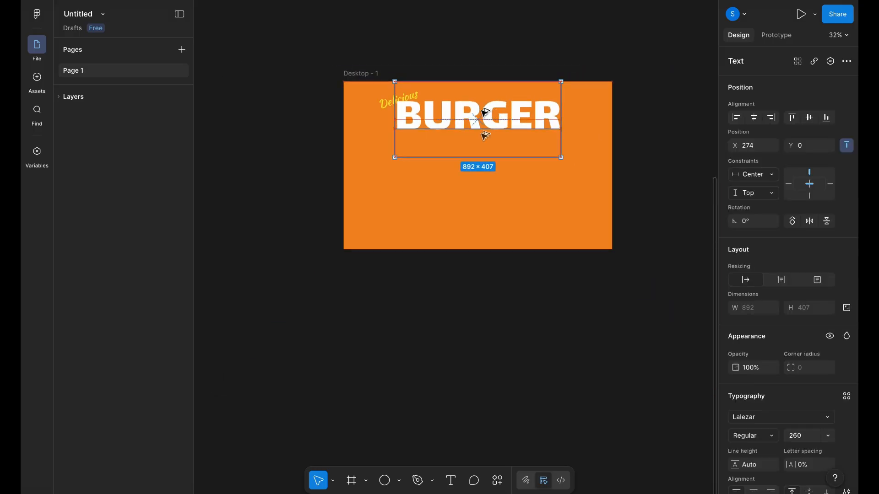
left_click_drag(483, 122, 491, 325)
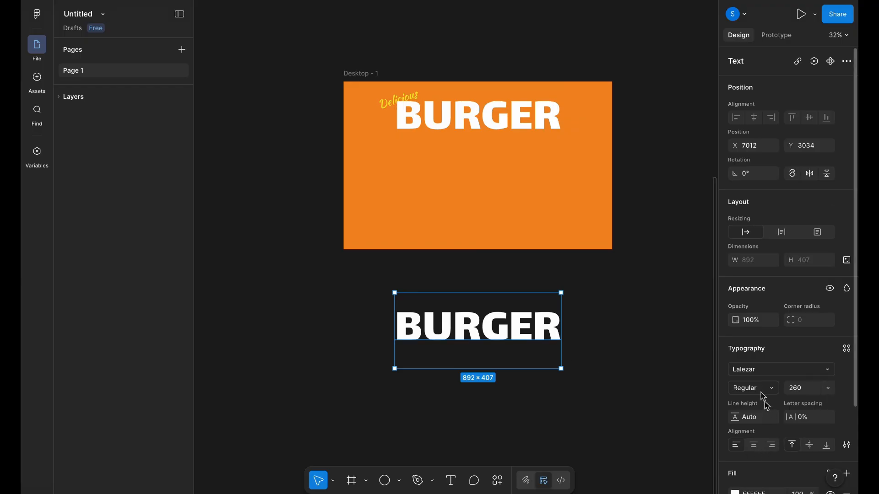
Step: Set the fill opacity of the copied BURGER text to 10%
scroll(785, 414, "down", 3)
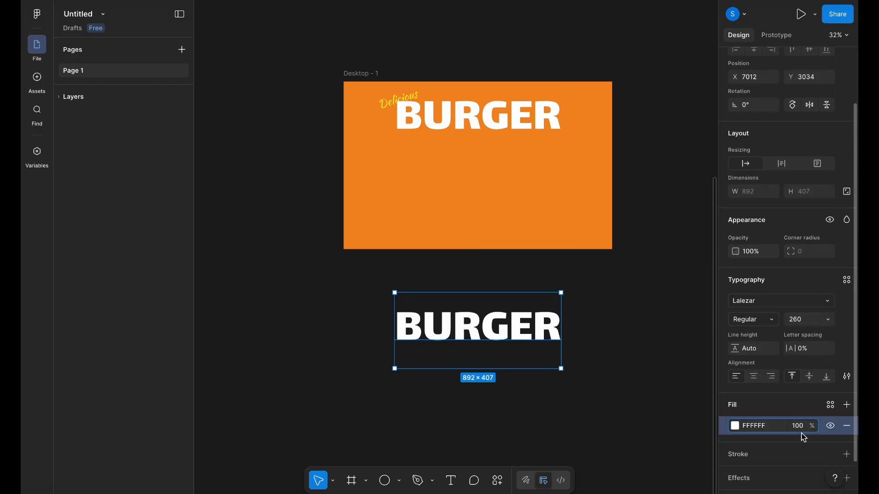
left_click(800, 427)
type("10")
key("Return")
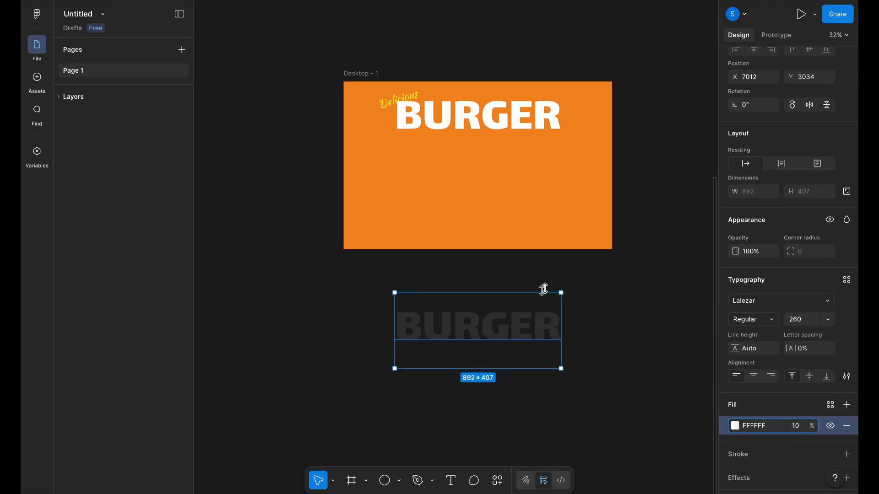
Step: Duplicate the faded BURGER text to its right and wrap both in a horizontal auto layout with a gap of 160
left_click_drag(506, 324, 703, 347)
left_click(504, 327, "shift")
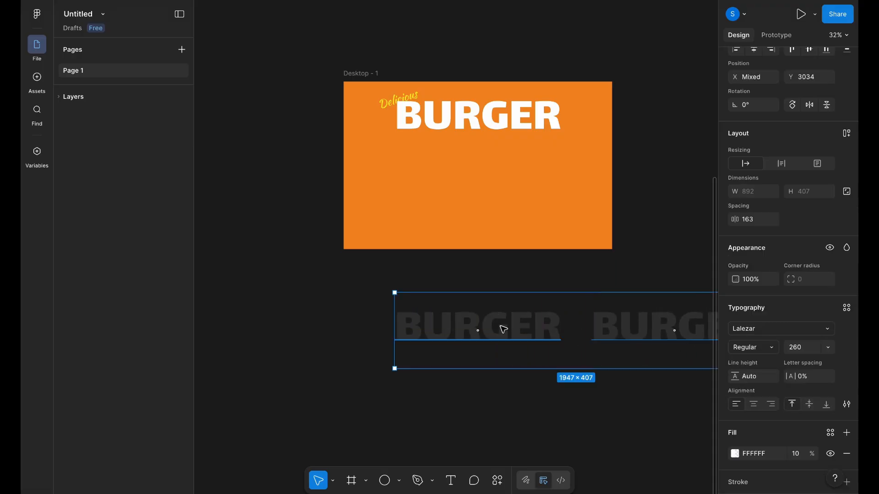
key("shift+a")
scroll(664, 343, "right", 3)
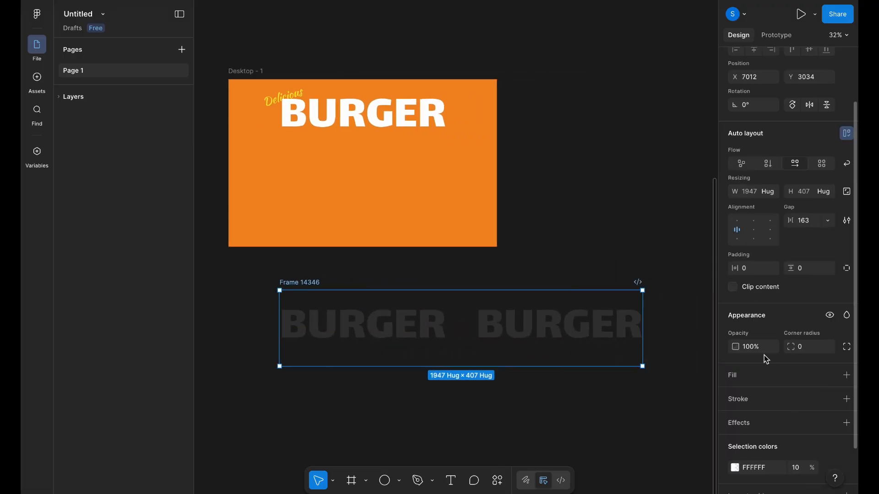
left_click(815, 222)
type("160")
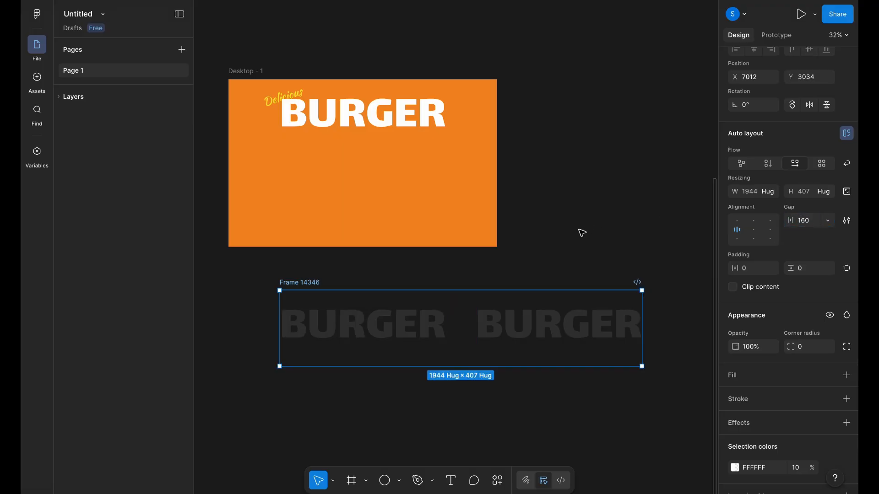
Step: Duplicate the second faded BURGER text so the auto layout row holds three words
left_click(543, 304)
key("ctrl+d")
left_click(603, 245)
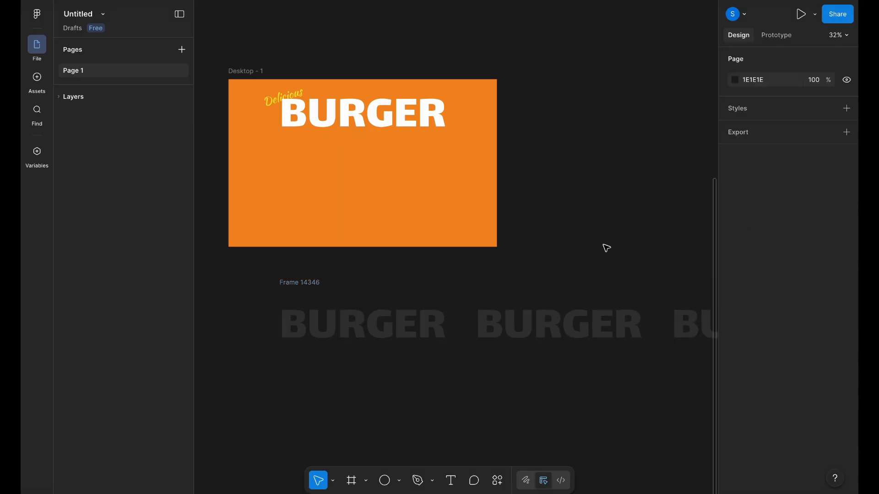
Step: Duplicate the faded BURGER row below itself and wrap both rows in a vertical auto layout with a gap of -100
scroll(603, 244, "down", 2)
scroll(603, 245, "right", 3)
left_click_drag(253, 287, 255, 330)
left_click(270, 282, "shift")
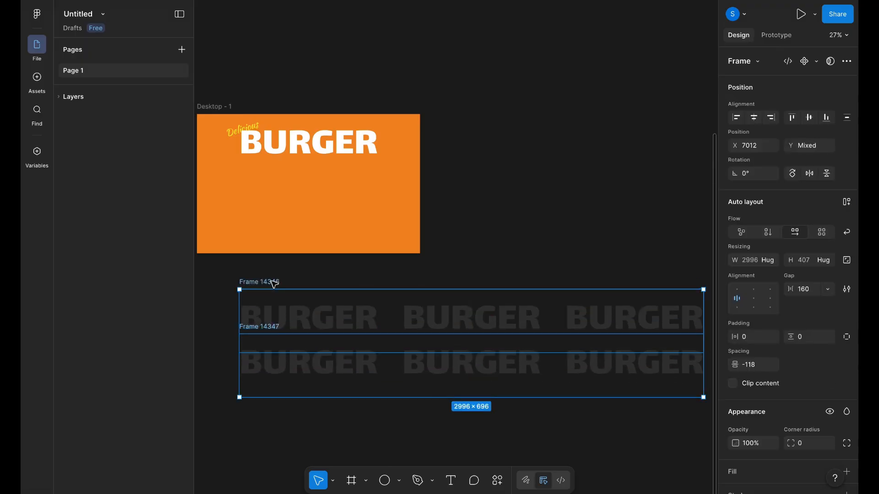
key("shift+a")
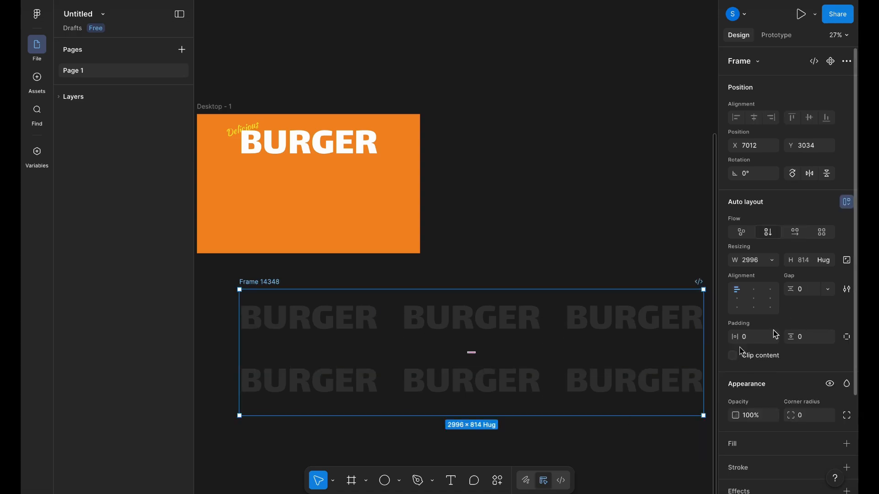
left_click(809, 294)
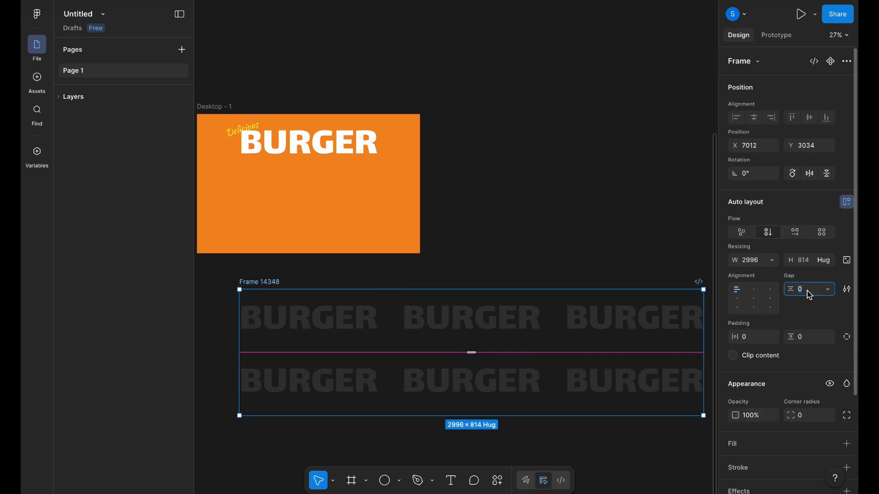
type("-100")
key("Return")
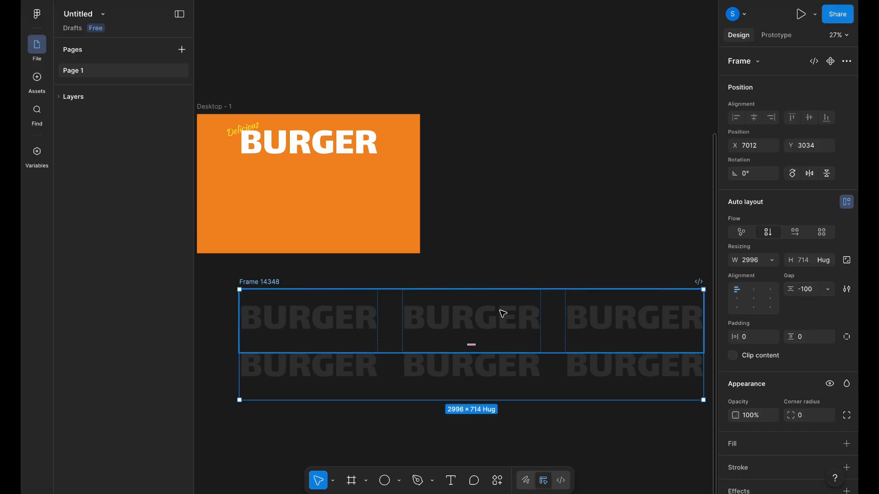
scroll(500, 311, "down", 3)
key("ctrl+d")
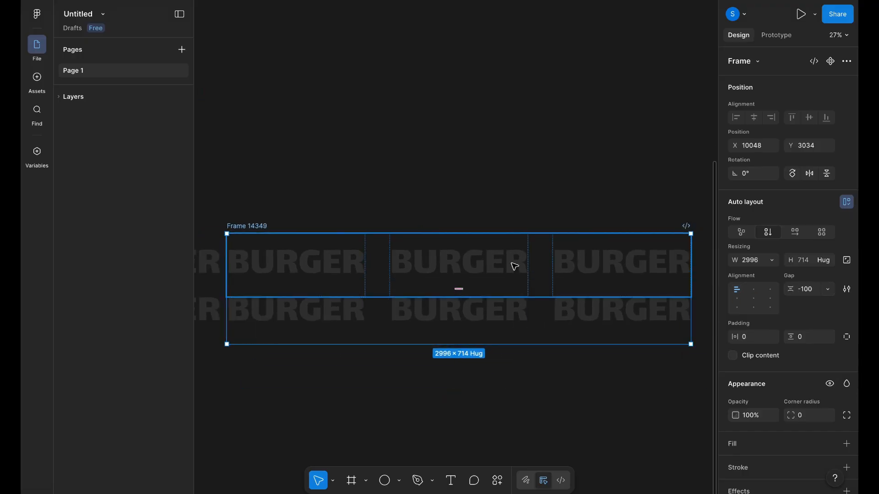
key("ctrl+z")
Step: Duplicate the second faded BURGER row inside the vertical auto layout to make a third row
scroll(521, 187, "left", 8)
left_click(386, 320)
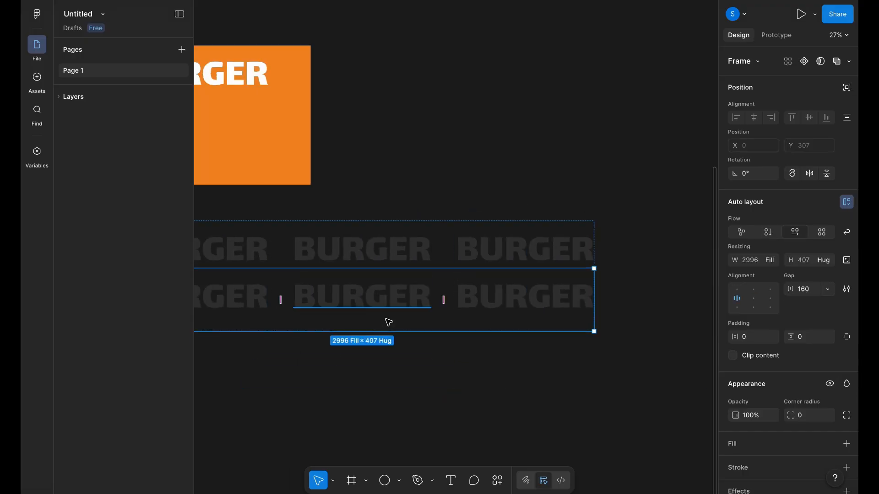
key("ctrl+d")
scroll(389, 323, "left", 4)
scroll(388, 322, "left", 3)
left_click(359, 194)
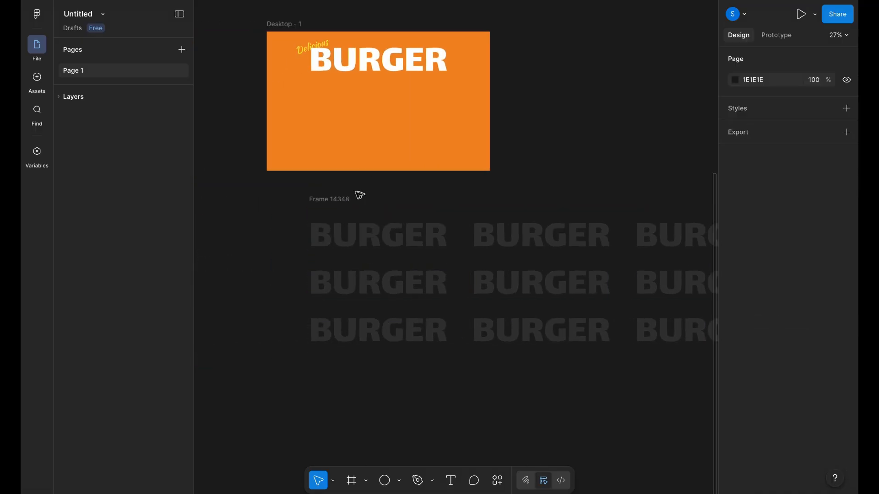
Step: Move the three-row BURGER pattern into the orange desktop frame and centre it there horizontally and vertically
left_click(353, 198)
scroll(524, 174, "up", 2)
scroll(524, 174, "left", 1)
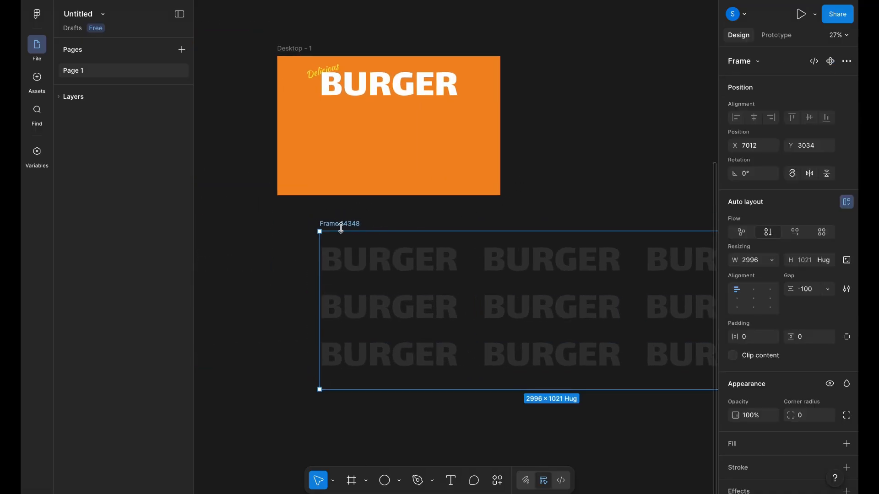
left_click_drag(341, 227, 309, 102)
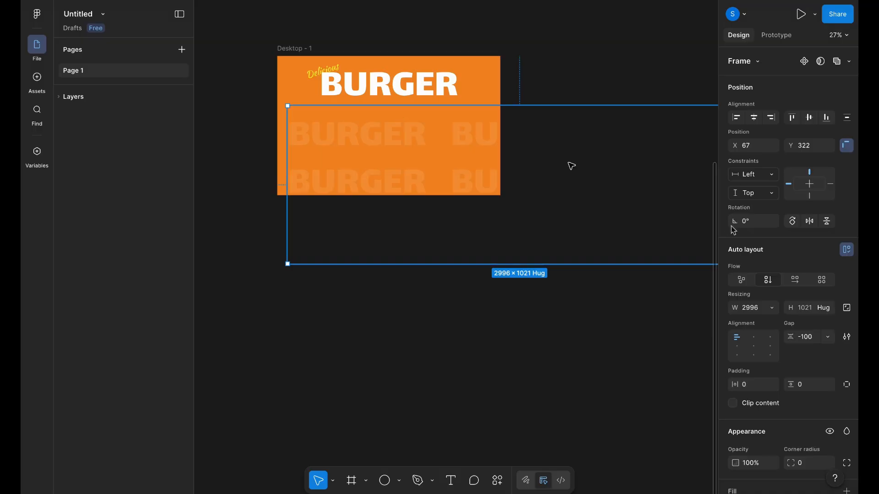
left_click(753, 118)
left_click(809, 118)
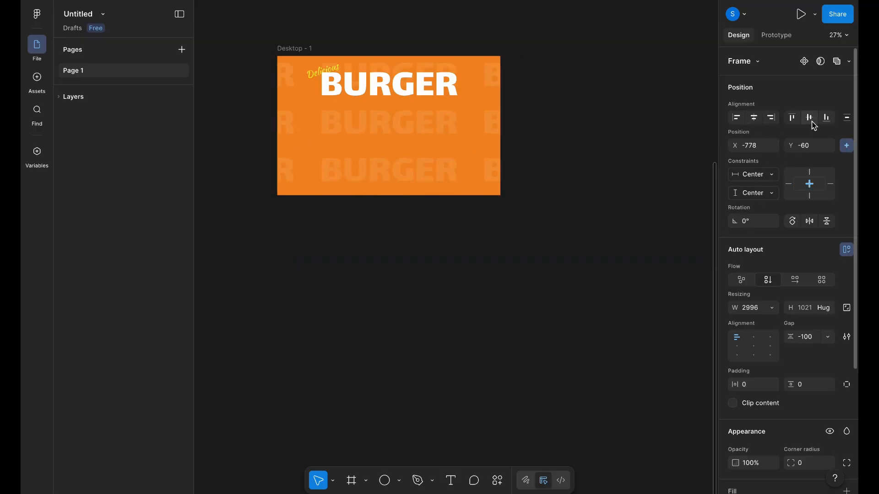
Step: Rotate the BURGER pattern frame by 30° so its rows run diagonally across the orange frame
scroll(506, 125, "left", 1)
scroll(506, 125, "up", 5)
scroll(506, 125, "down", 5)
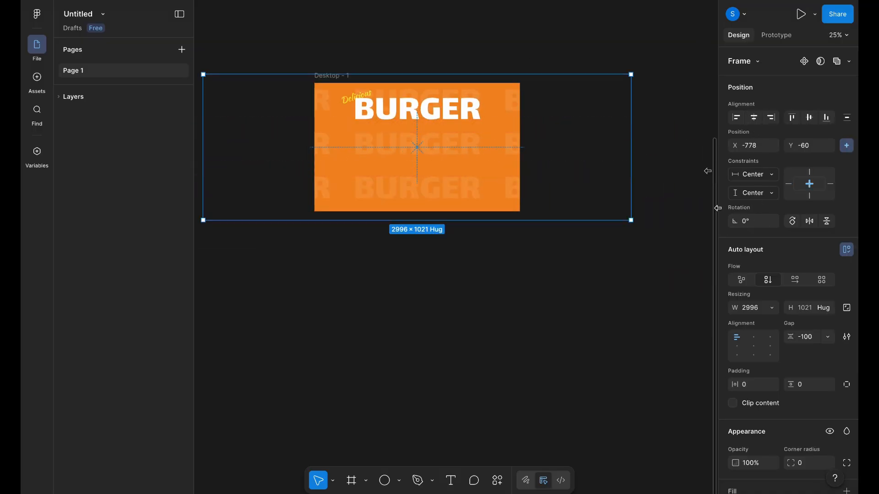
left_click(643, 73)
key("ctrl+z")
left_click_drag(635, 71, 569, 3)
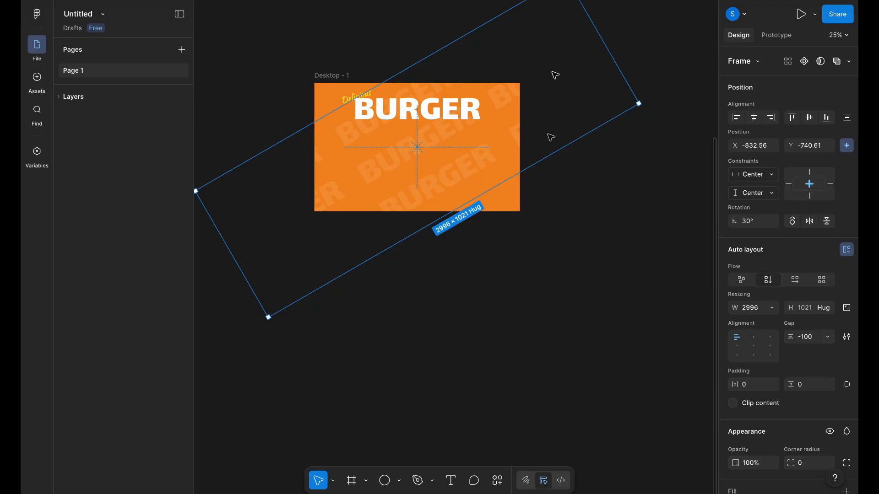
scroll(463, 281, "up", 2, "ctrl")
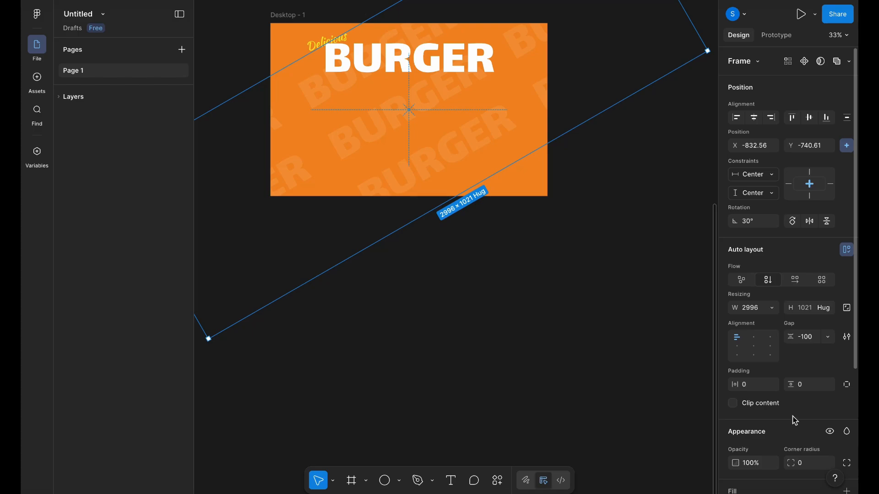
left_click(661, 343)
scroll(661, 343, "down", 2, "ctrl")
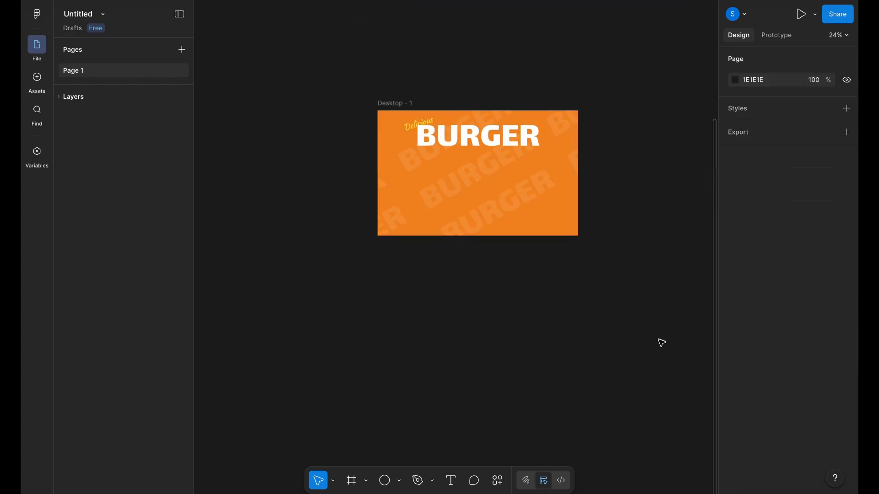
scroll(571, 316, "up", 2)
scroll(570, 317, "up", 2, "ctrl")
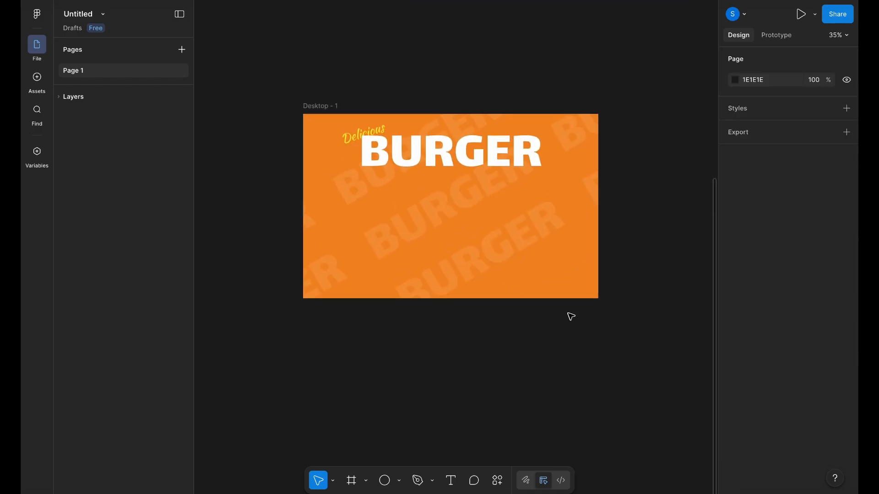
Step: Copy the blurred chili, the spinach leaves and the sharp red chili from the assets frame into the orange desktop frame
scroll(522, 320, "down", 2, "ctrl")
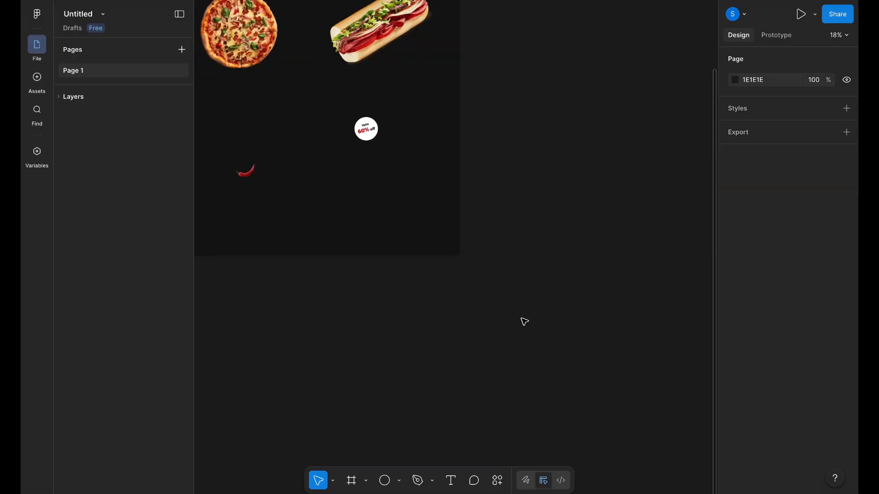
scroll(522, 320, "down", 2, "ctrl")
scroll(430, 247, "up", 1, "ctrl")
scroll(429, 247, "up", 1, "ctrl")
left_click(425, 242)
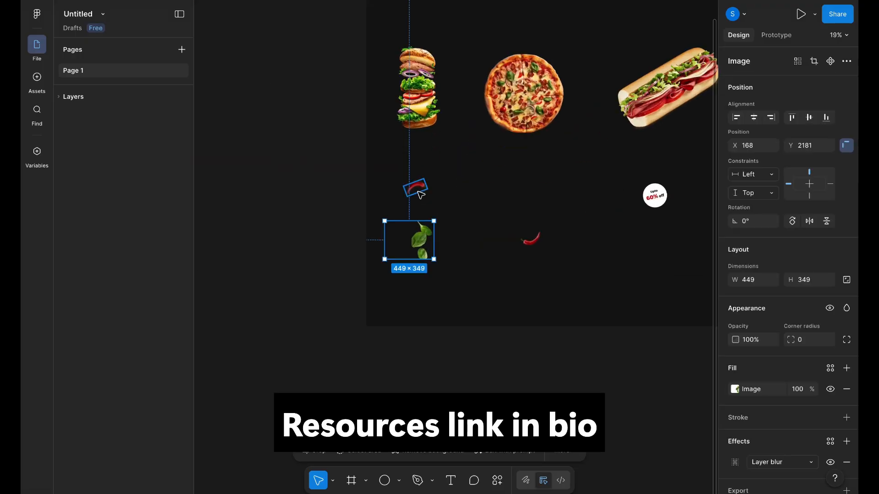
left_click(420, 195, "shift")
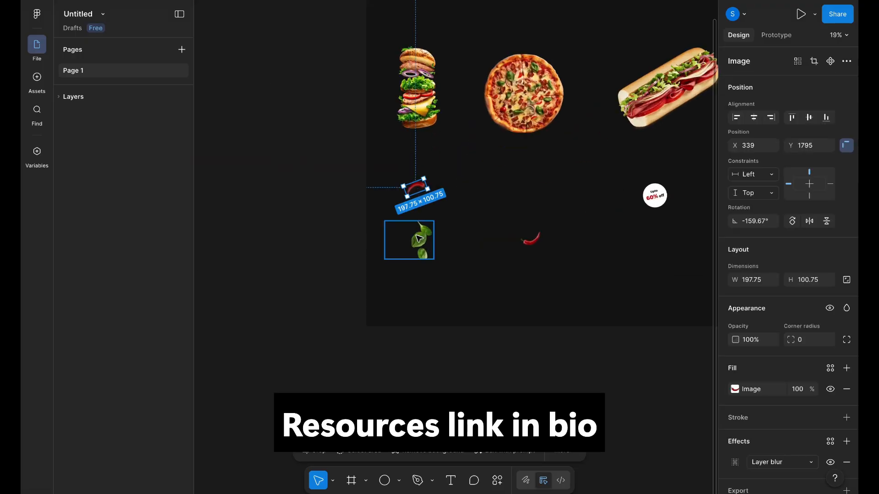
left_click(532, 240, "shift")
scroll(534, 243, "down", 3, "ctrl")
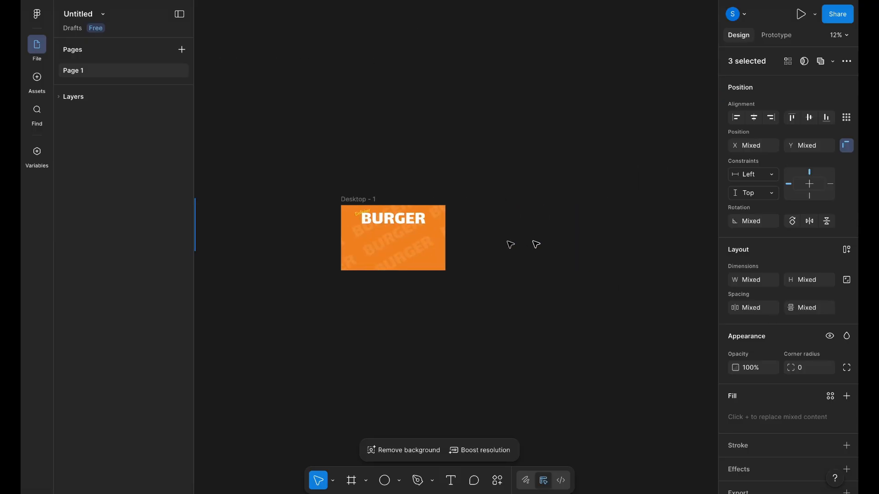
scroll(378, 257, "up", 3, "ctrl")
left_click(321, 150)
key("ctrl+v")
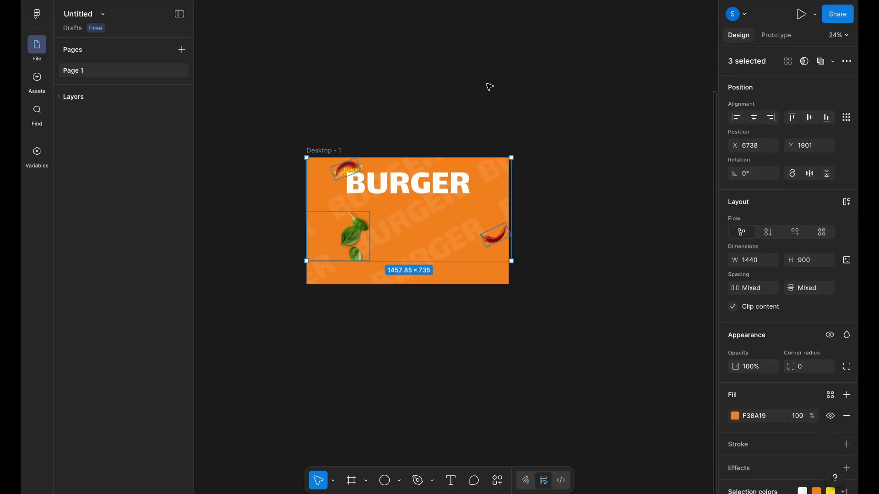
Step: Arrange the spinach leaves in the frame's lower-left corner and the blurred chili above them near the left edge, at about X 47, Y 338
scroll(385, 187, "up", 1, "ctrl")
left_click_drag(378, 225, 357, 260)
scroll(274, 198, "up", 3)
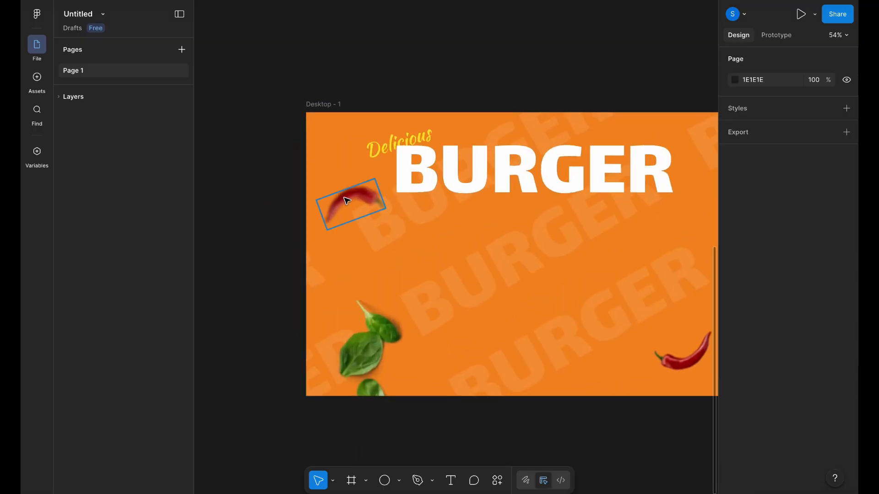
left_click_drag(347, 197, 368, 238)
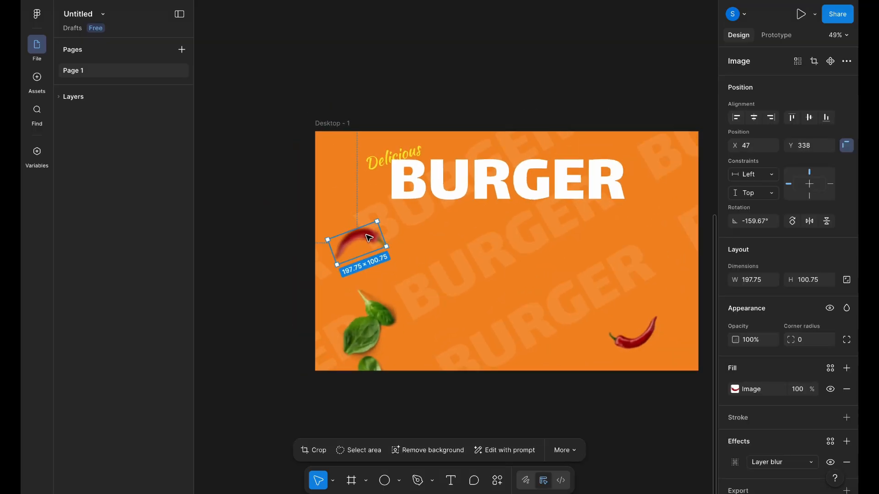
Step: Copy the stacked burger image from the assets frame into the orange frame and centre it there horizontally and vertically
scroll(304, 253, "down", 5)
left_click(304, 253)
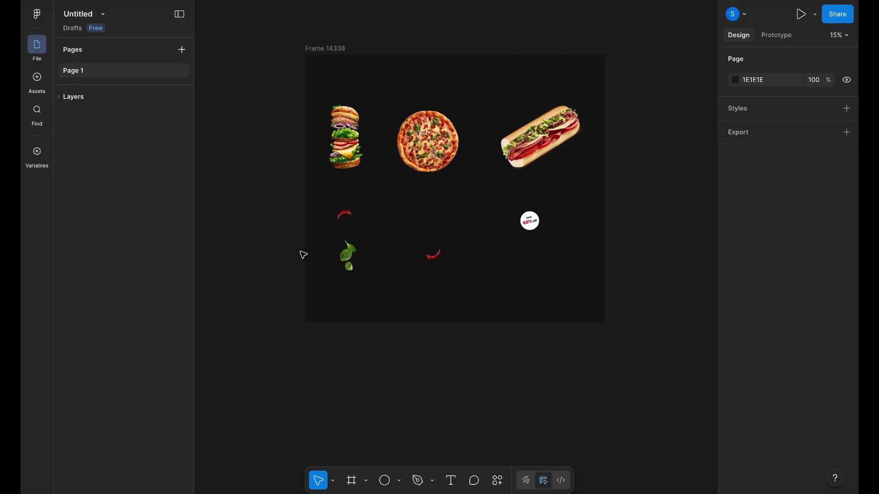
left_click(344, 146)
scroll(469, 224, "right", 8)
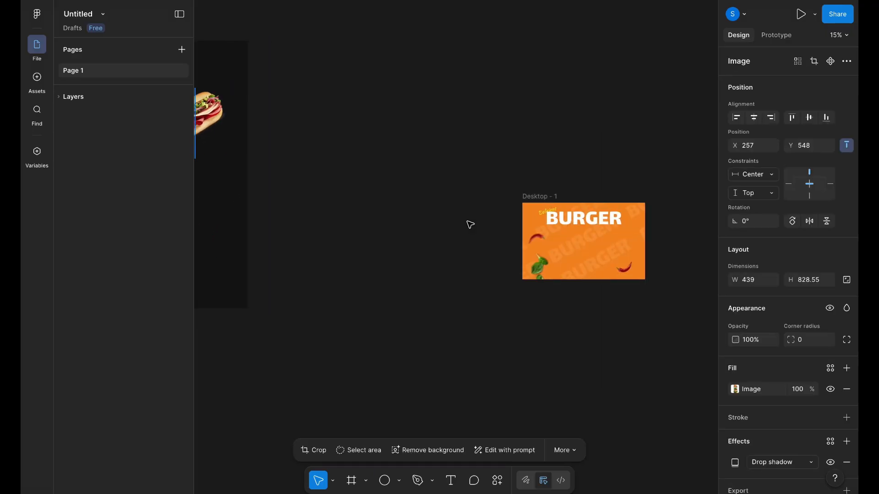
scroll(468, 224, "up", 4)
scroll(468, 224, "up", 2)
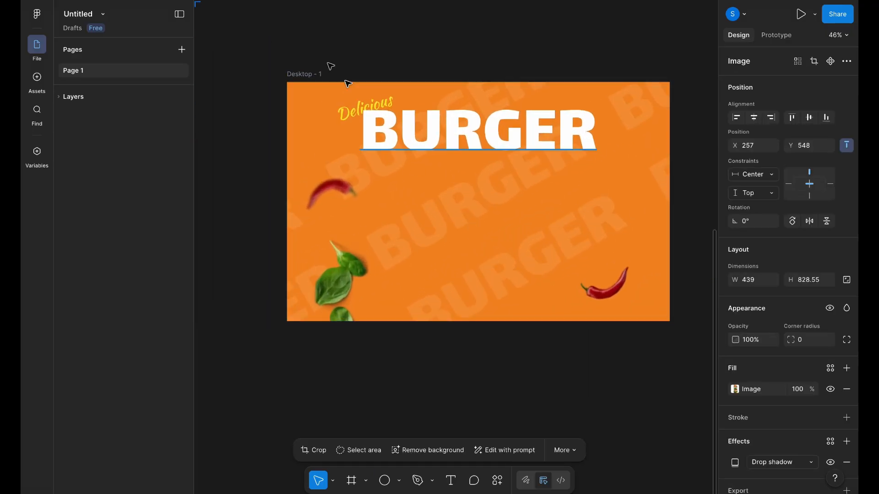
left_click(303, 74)
key("ctrl+v")
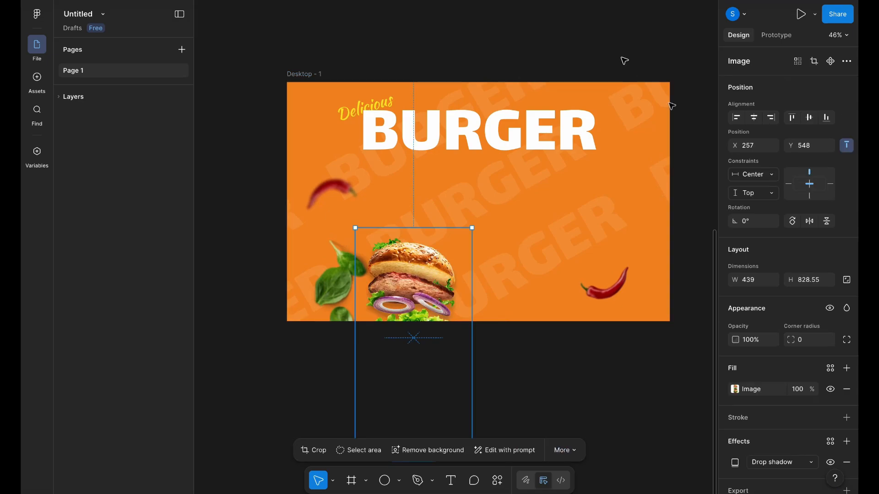
left_click(754, 117)
left_click(809, 118)
Step: Move the burger image lower over the heading and scale it down to about 385 × 727 so it fits inside the frame
scroll(495, 221, "up", 3)
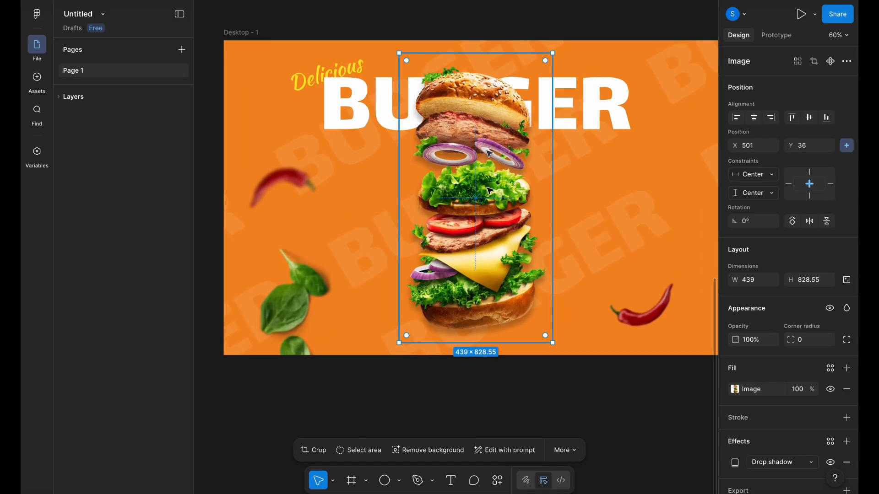
left_click_drag(493, 131, 493, 153)
key("k")
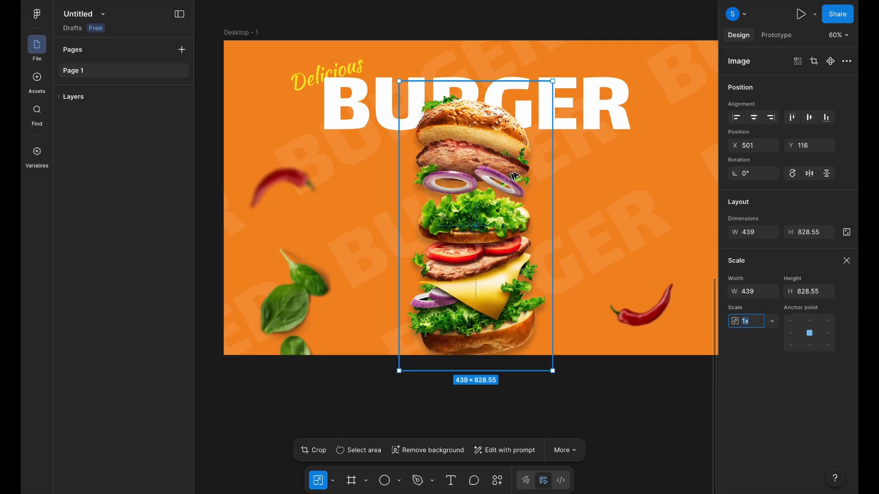
left_click_drag(554, 78, 545, 96)
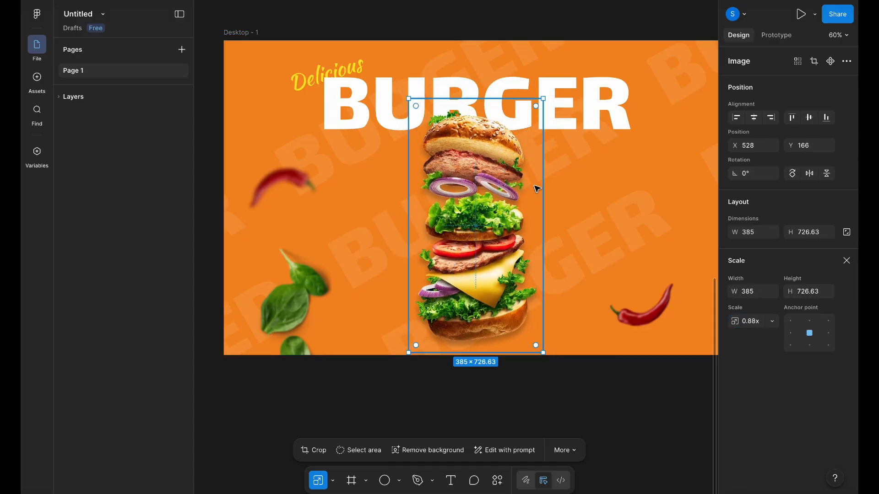
scroll(536, 189, "down", 3)
left_click(592, 366)
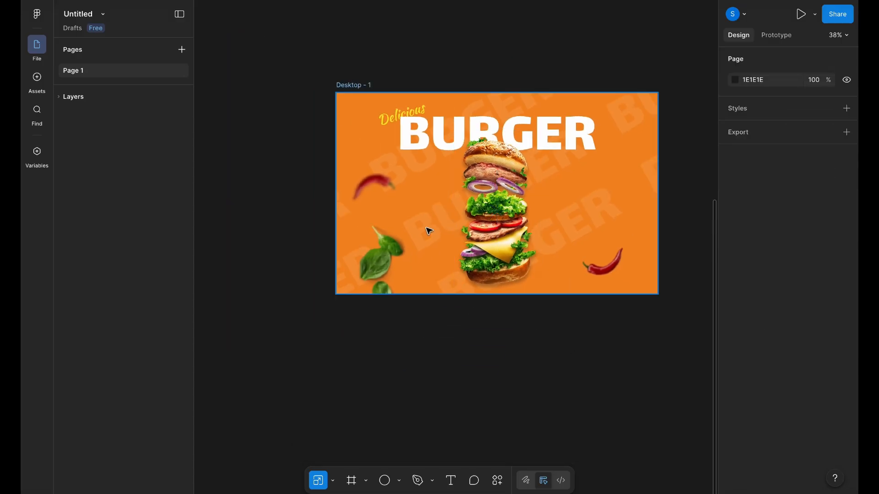
Step: Move the blurred chili slightly down, closer to the spinach leaves, to about Y 381
left_click(380, 184)
left_click_drag(378, 184, 378, 193)
scroll(378, 192, "down", 2)
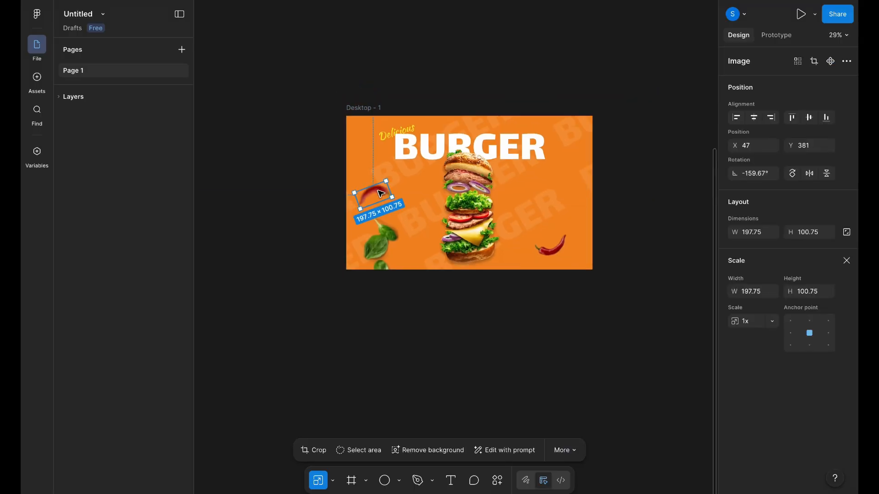
left_click(301, 224)
Step: Copy the round "Upto 60% off" badge from the assets frame into the orange desktop frame
scroll(301, 224, "down", 2)
scroll(301, 224, "left", 1)
scroll(304, 226, "left", 10)
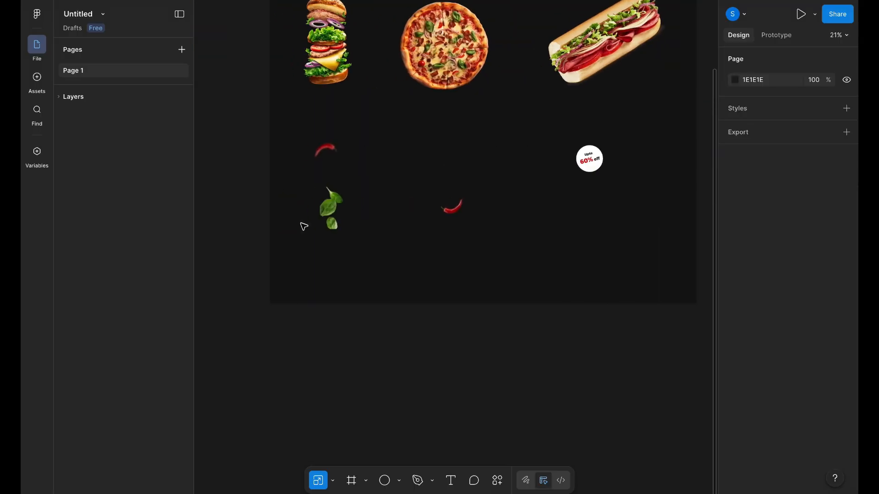
scroll(405, 166, "right", 3)
left_click(421, 168)
scroll(567, 179, "right", 8)
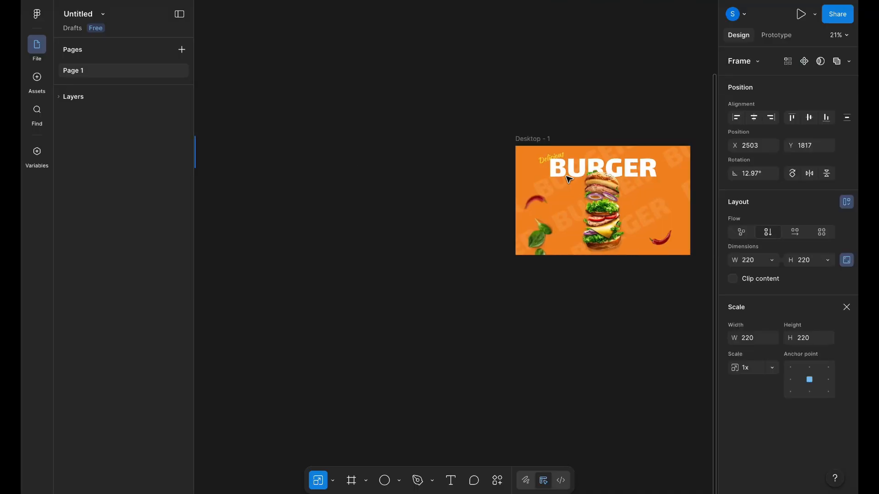
scroll(567, 179, "up", 3)
left_click(315, 93)
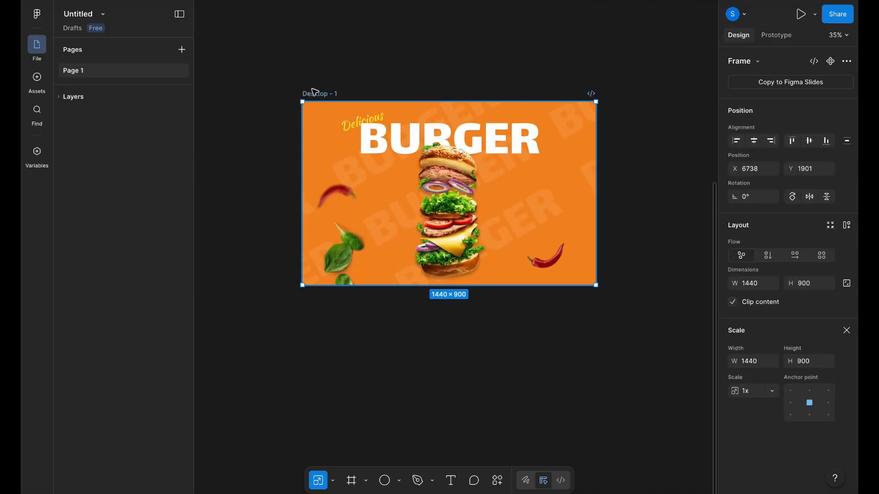
key("ctrl+v")
Step: Place the "Upto 60% off" badge just right of the burger at mid-height
key("shift+2")
left_click_drag(335, 181, 448, 201)
scroll(448, 201, "down", 3)
left_click(604, 202)
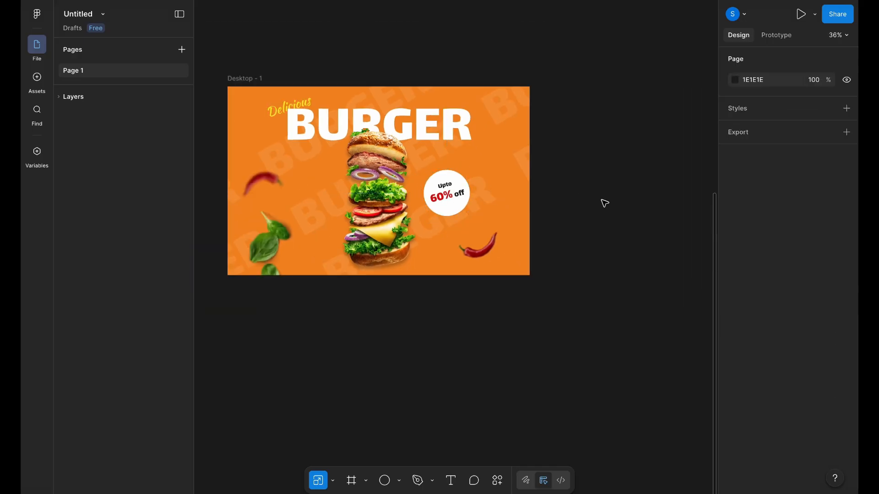
Step: Duplicate the finished burger desktop frame to its right, aligned at the same height with a gap of 245
scroll(604, 202, "down", 2)
scroll(399, 224, "up", 2)
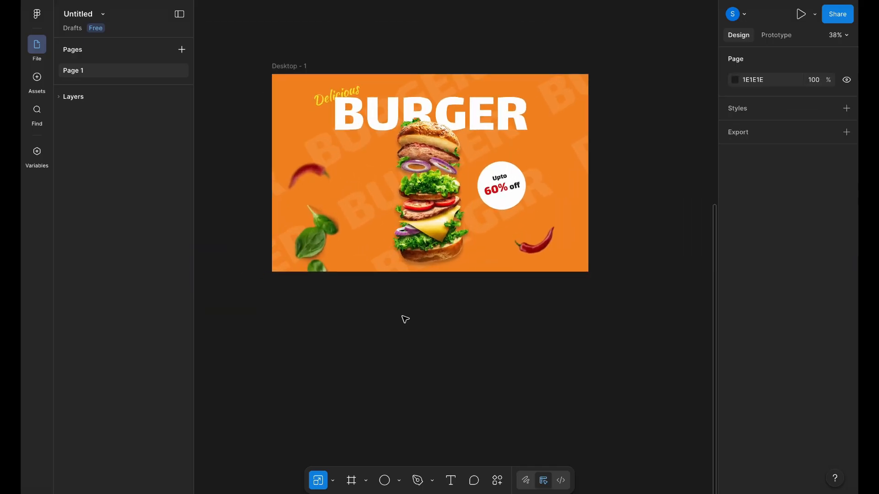
scroll(405, 319, "down", 2)
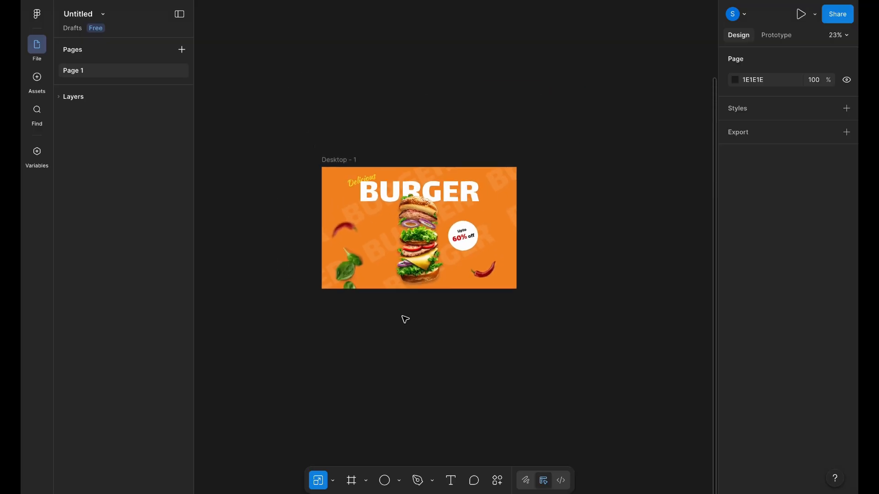
scroll(404, 318, "right", 3)
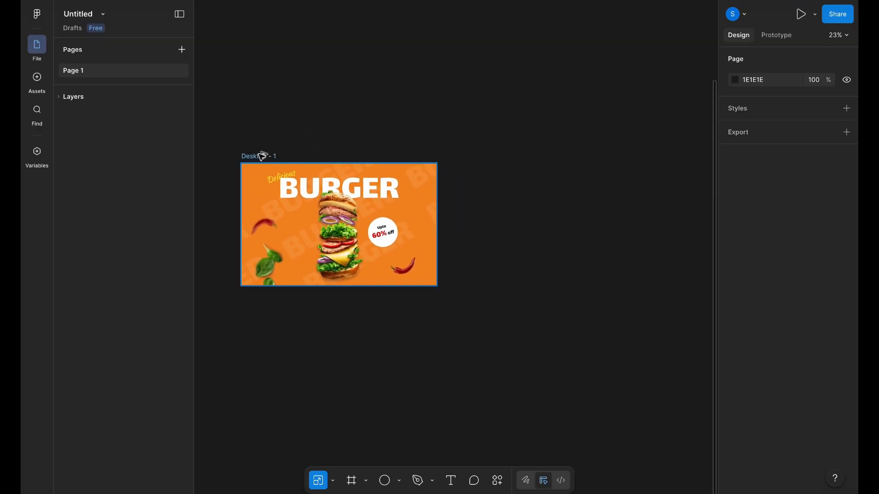
left_click_drag(264, 155, 488, 152)
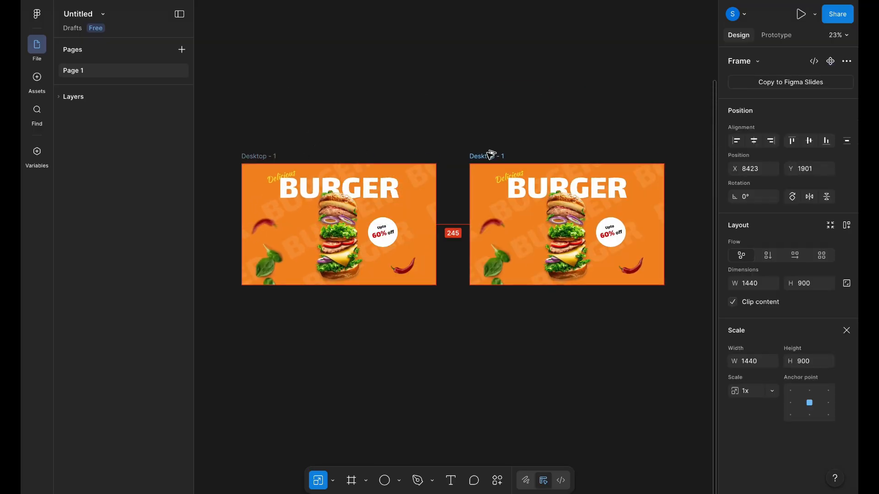
Step: Lock the diagonal BURGER pattern frame inside the duplicated desktop frame
key("shift+2")
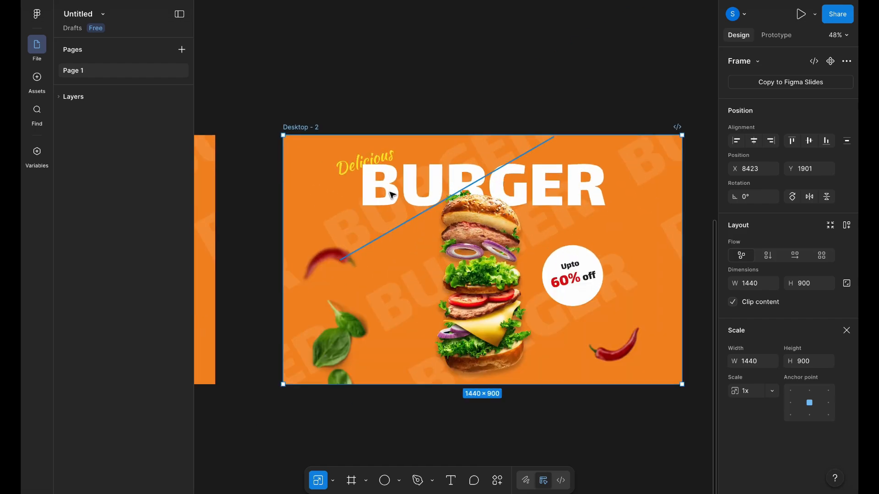
left_click(391, 195)
left_click(372, 104)
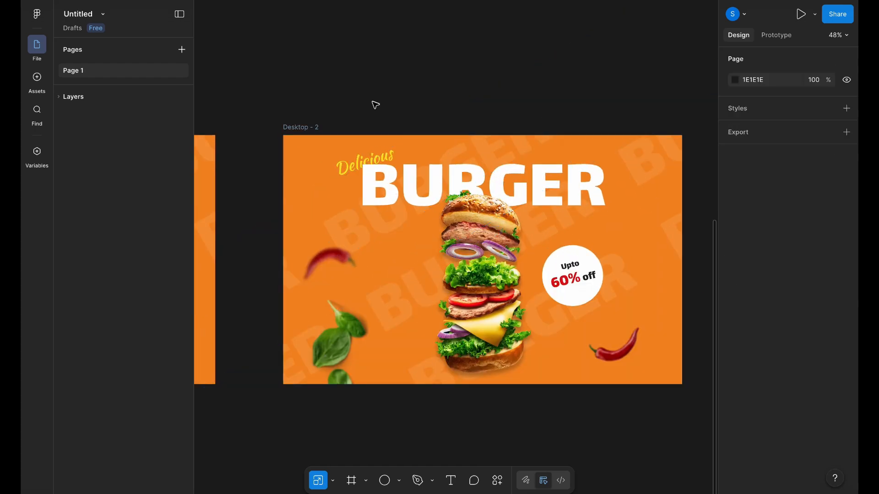
left_click(387, 247)
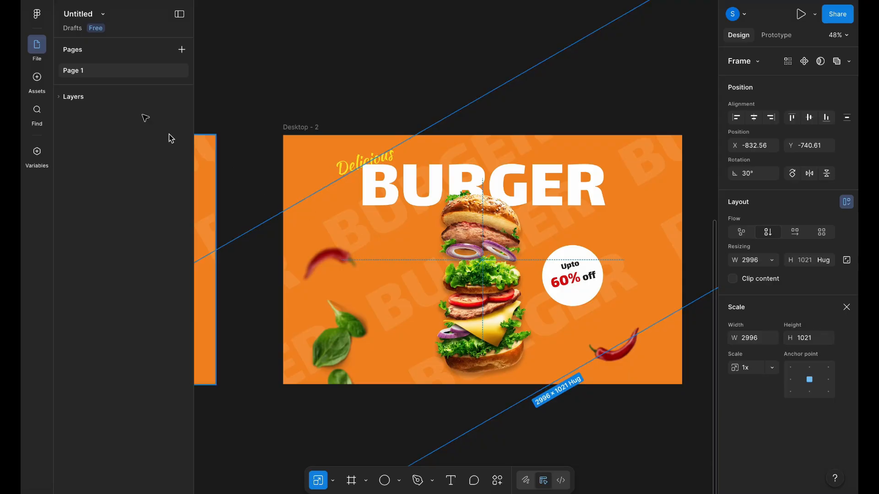
left_click(61, 98)
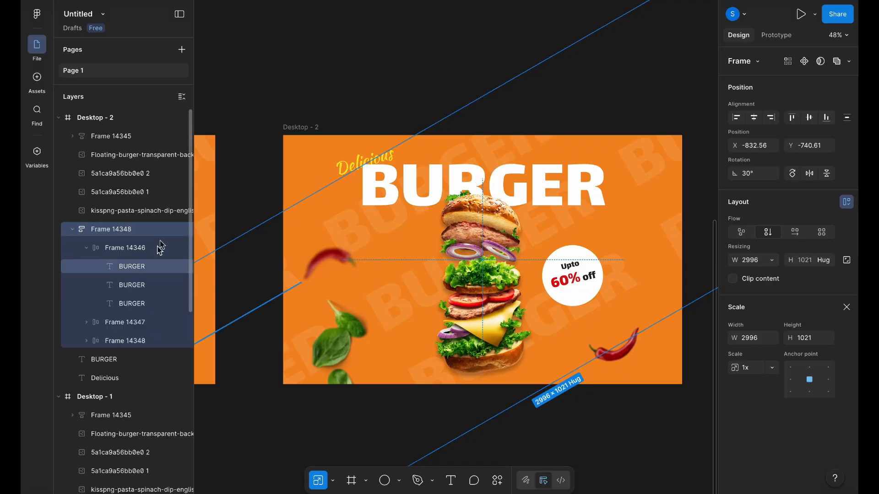
left_click(169, 229)
left_click(413, 49)
Step: Change the duplicated frame's BURGER heading to PIZZA and centre it horizontally in the frame
double_click(405, 186)
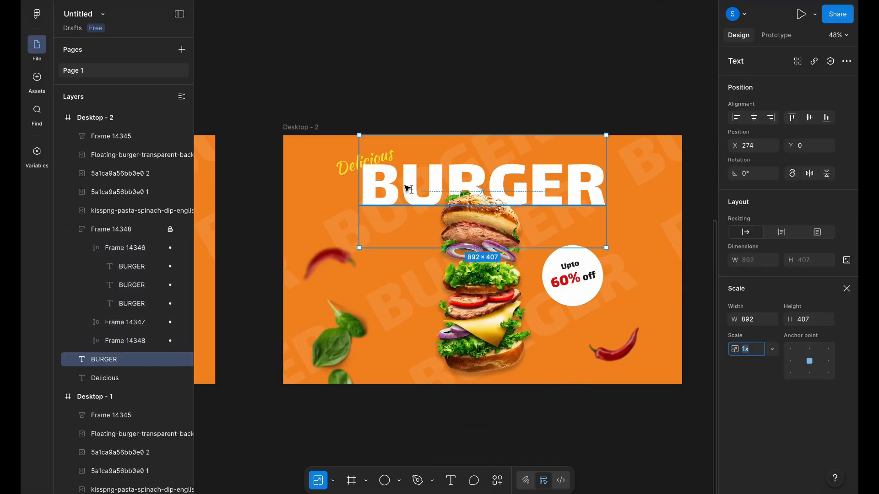
type("PIZZA")
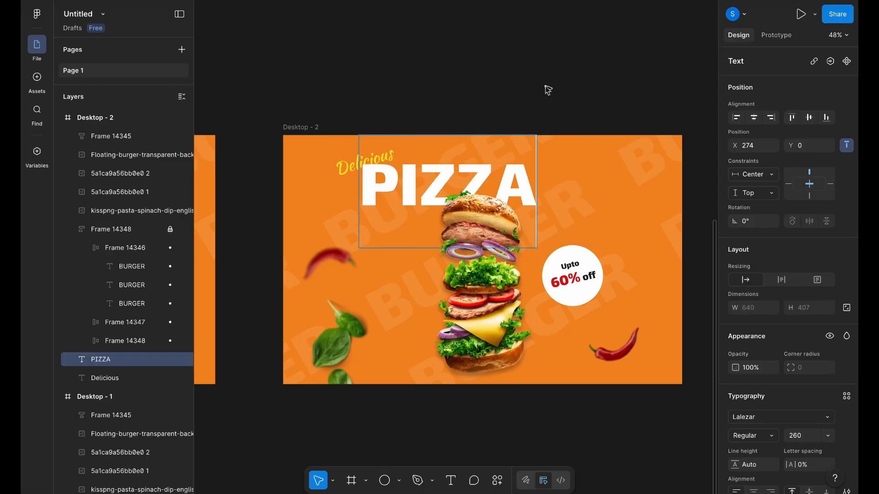
key("Escape")
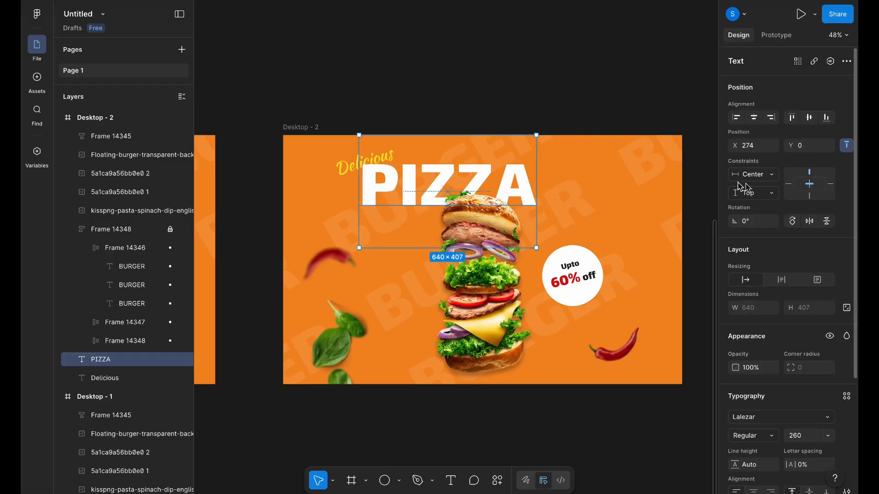
left_click(753, 117)
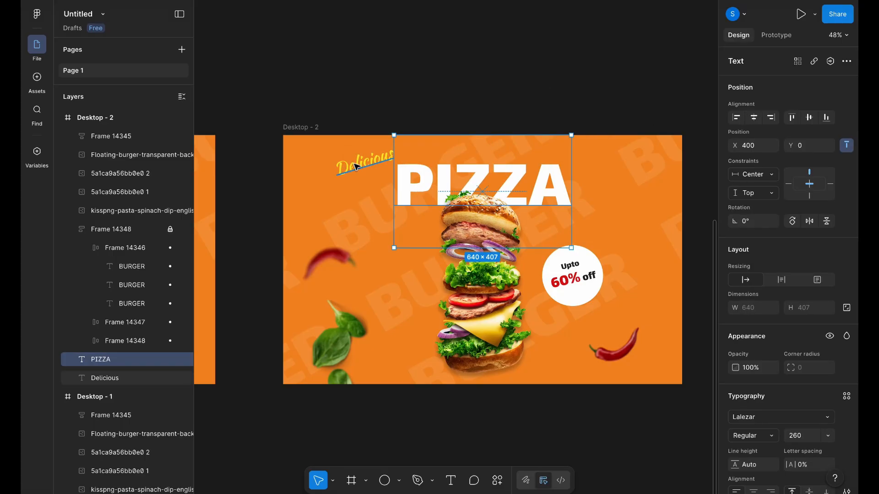
Step: Replace the yellow "Delicious" script text above the PIZZA heading with "Tasty"
left_click(357, 165)
scroll(420, 157, "up", 5)
left_click_drag(298, 169, 344, 170)
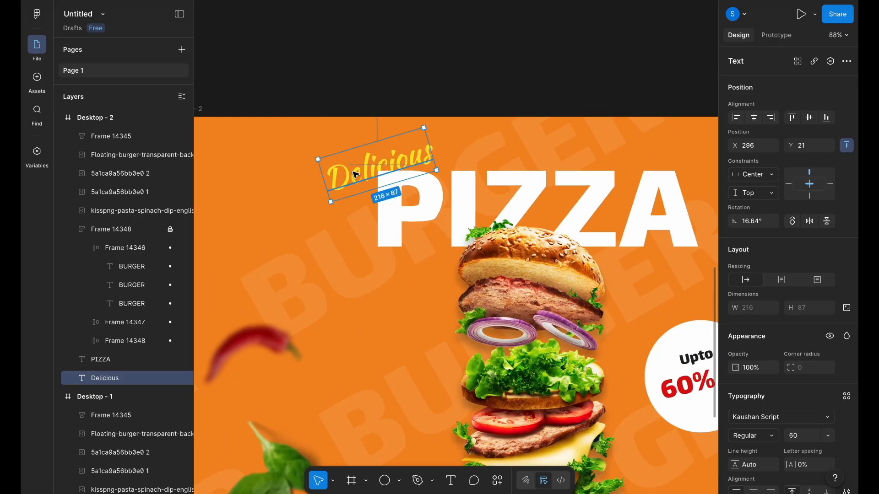
double_click(354, 174)
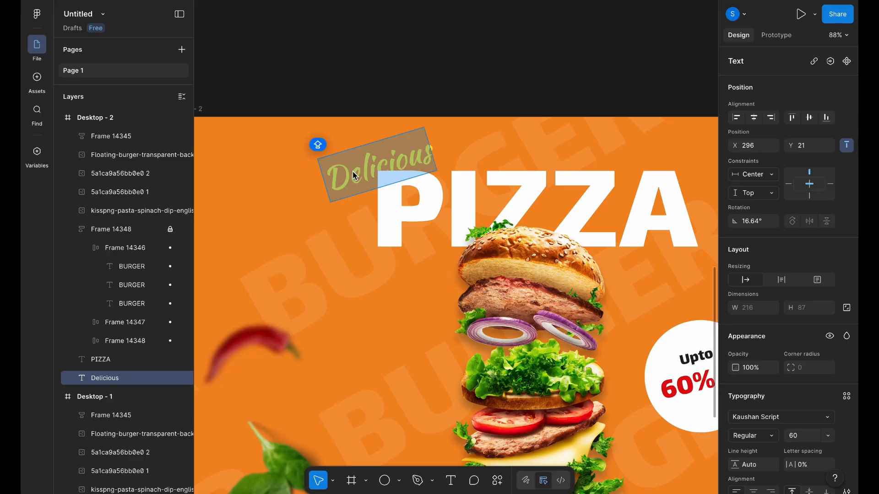
type("Tasty")
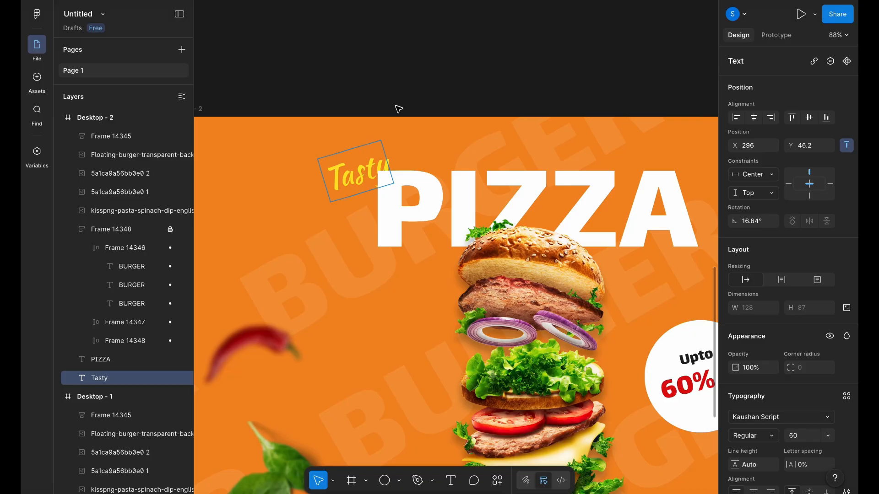
key("Escape")
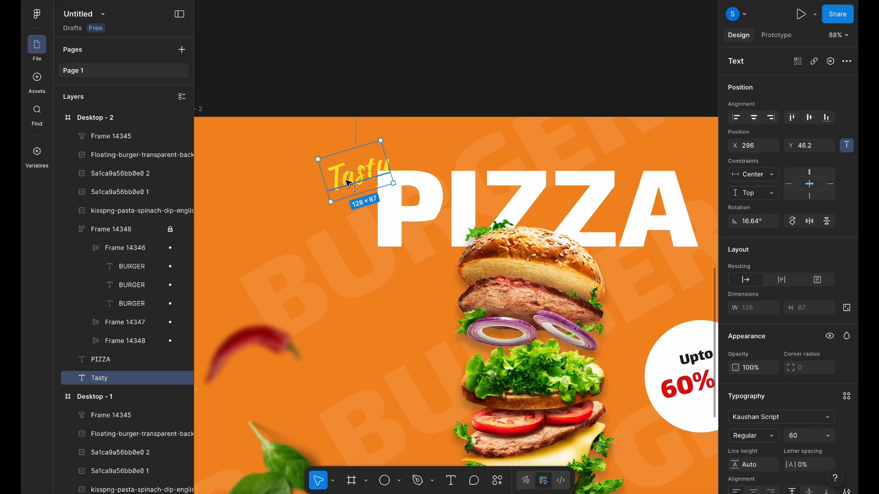
Step: Nudge the "Tasty" text up and right to X 328, Y 31.2, above the P of PIZZA
left_click_drag(346, 180, 367, 179)
key("ctrl+z")
key("Up")
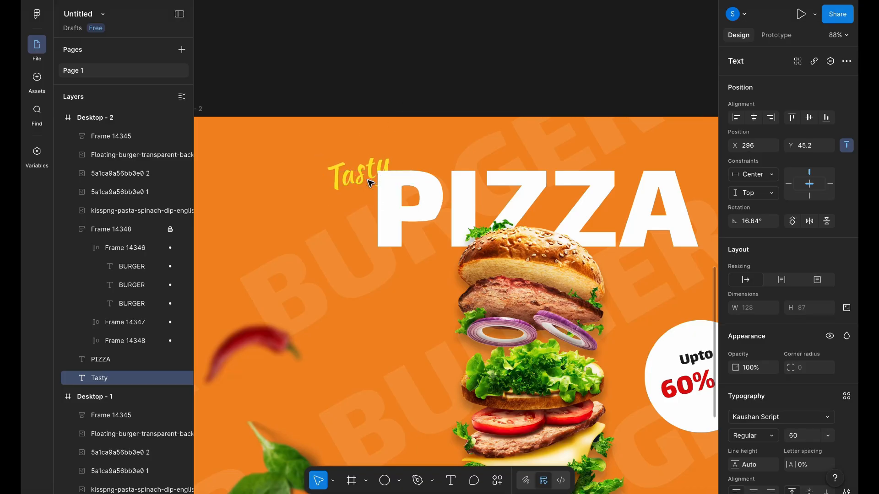
key("Right")
key("Right")
key("Right")
key("Right")
key("Right")
key("Right")
key("Right")
key("Right")
key("Right")
key("Right")
key("Right")
key("Right")
key("Right")
key("Right")
key("Right")
key("Right")
key("Right")
key("Right")
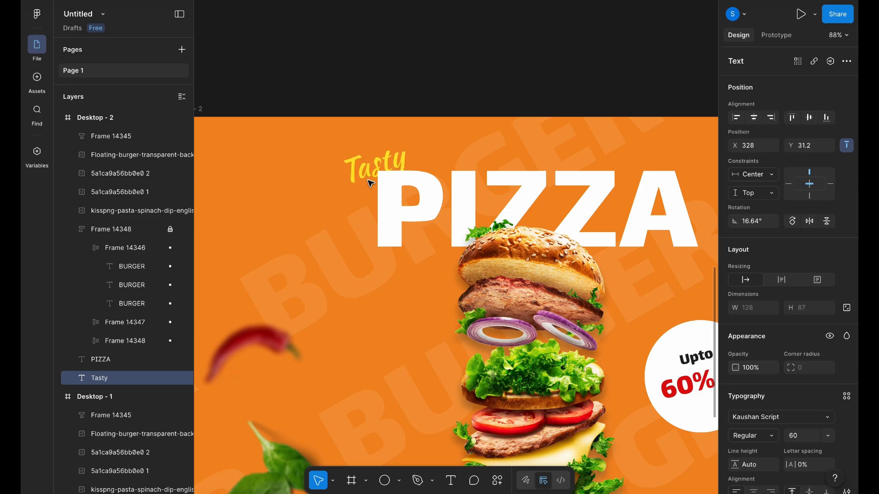
Step: Change the PIZZA frame's background fill to red F33919
key("Escape")
key("shift+2")
left_click(734, 411)
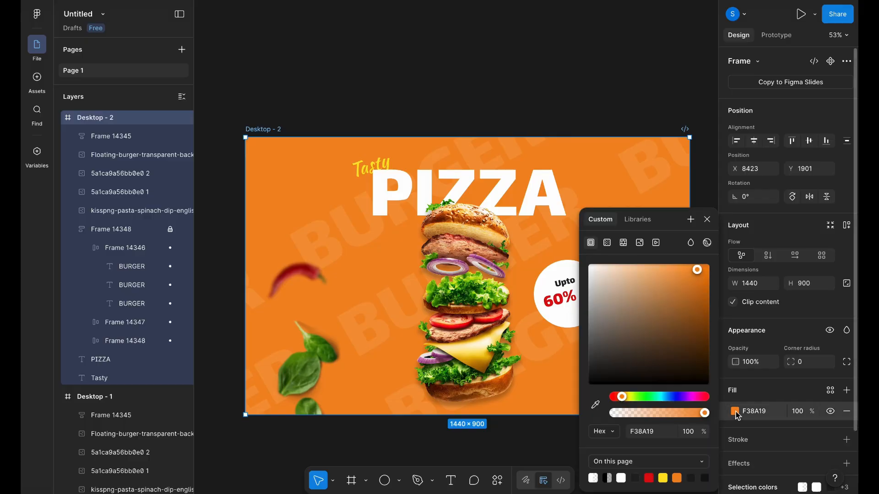
left_click_drag(621, 401, 616, 400)
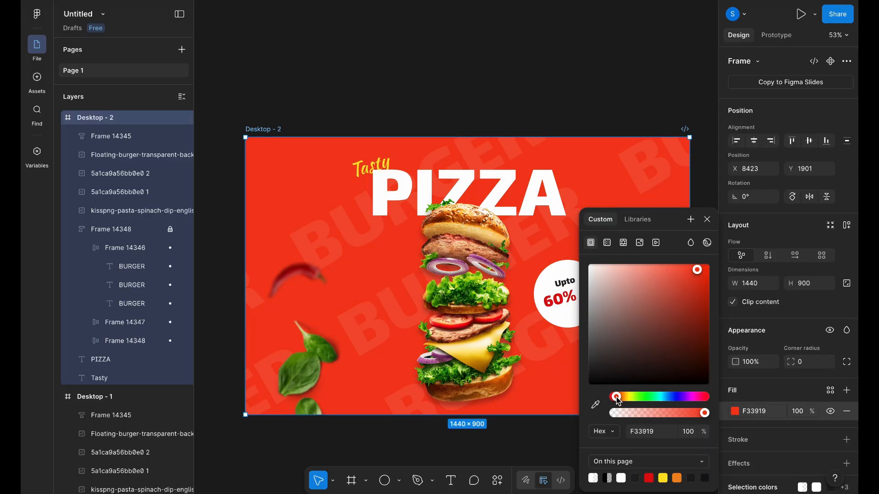
left_click(526, 112)
scroll(526, 111, "right", 2)
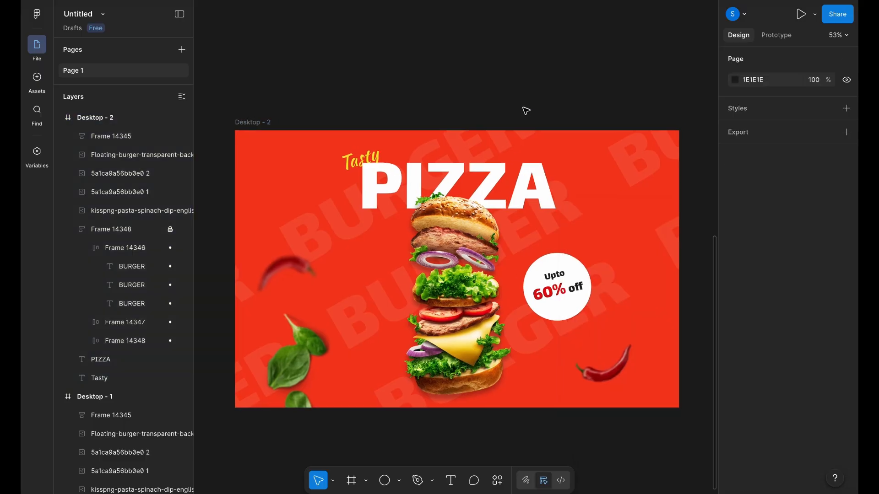
Step: Change the discount in the PIZZA frame's round badge to 50% off
double_click(541, 292)
scroll(541, 292, "up", 5)
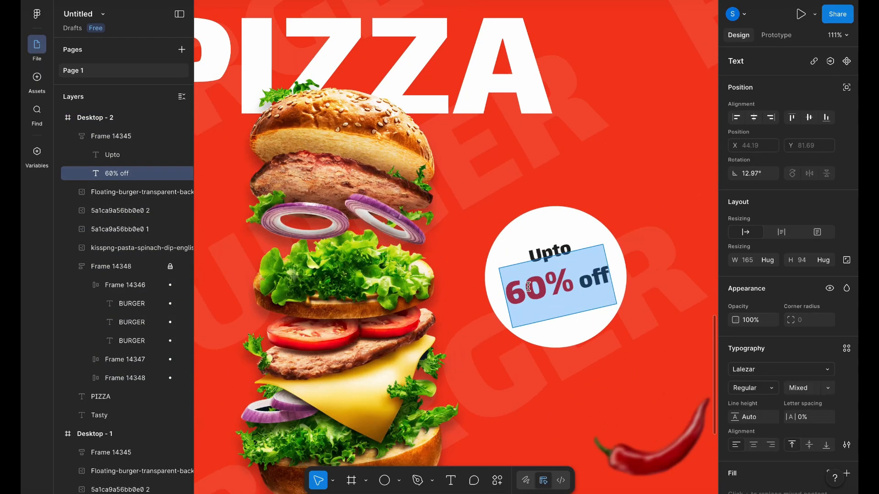
left_click_drag(528, 284, 510, 287)
type("5")
key("ctrl+minus")
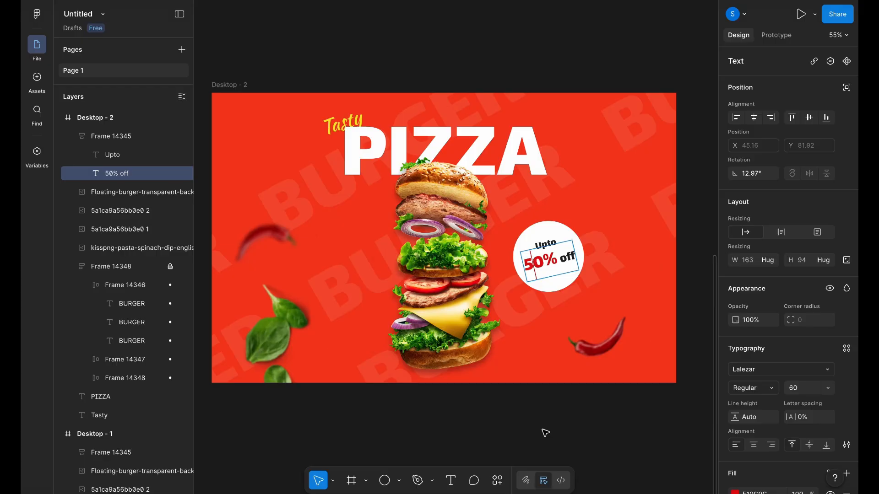
left_click(545, 433)
Step: Replace the burger image in the PIZZA frame with a copy of the whole pizza image, centred horizontally and vertically
left_click(443, 290)
key("Delete")
scroll(443, 291, "down", 3)
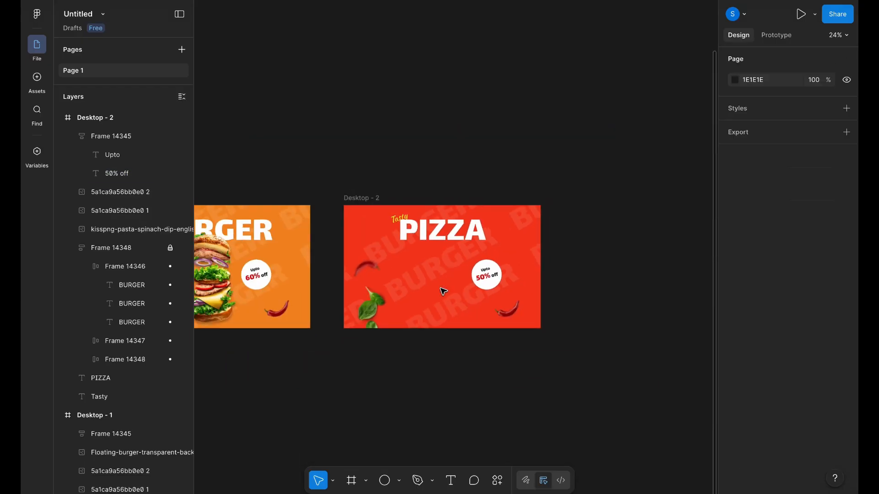
scroll(443, 291, "left", 10)
left_click(337, 128)
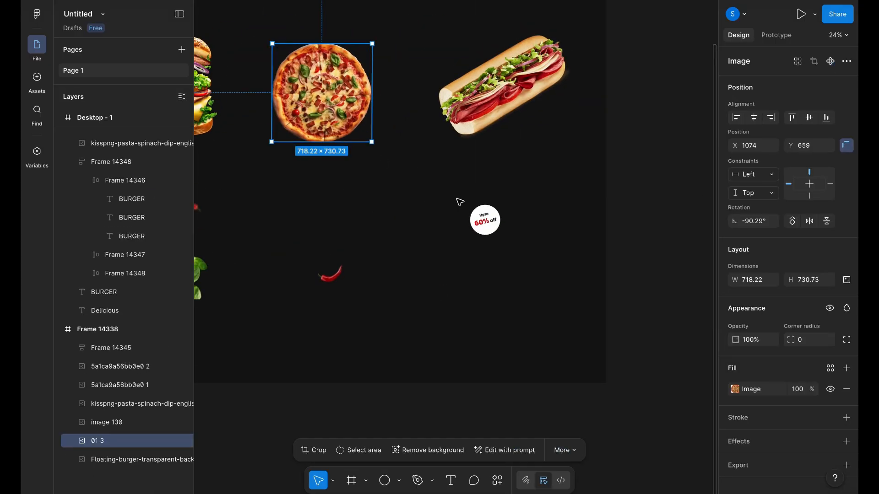
scroll(460, 202, "right", 10)
scroll(459, 201, "up", 3)
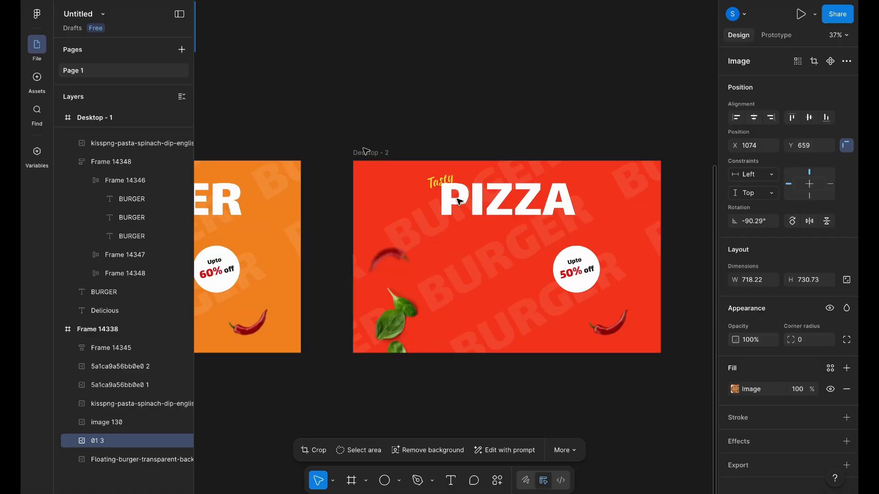
left_click(367, 152)
key("ctrl+v")
left_click(754, 117)
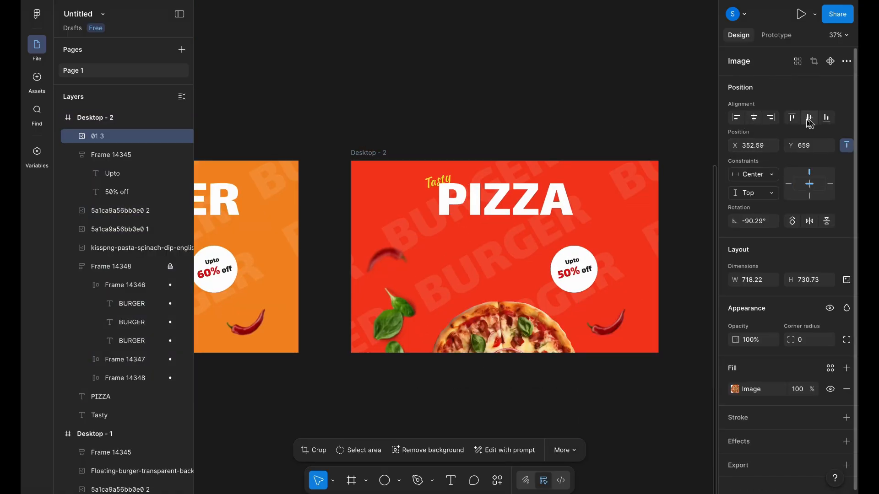
left_click(808, 117)
Step: Scale the pizza image to about 617 × 628 at X 404, Y 225, and send it behind the discount badge
scroll(522, 215, "up", 3)
double_click(516, 210)
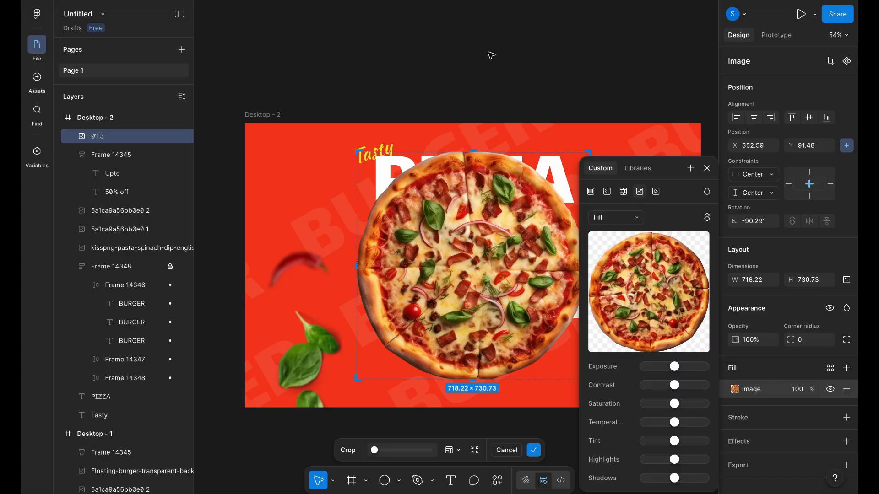
left_click(706, 174)
left_click_drag(521, 200, 522, 235)
key("k")
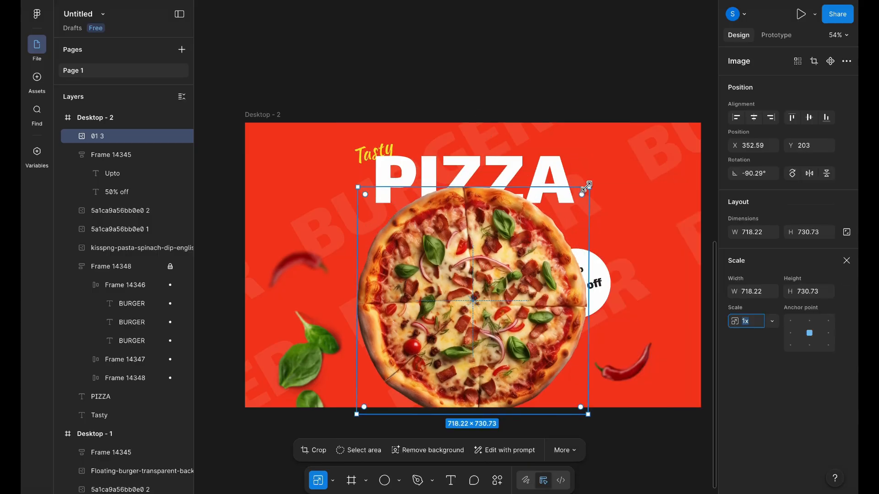
left_click_drag(589, 187, 572, 203)
left_click_drag(491, 315, 491, 306)
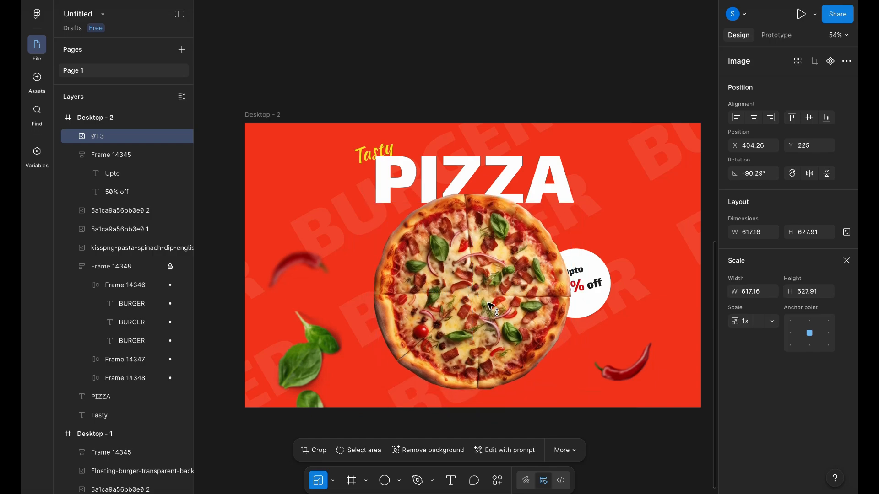
key("ctrl+bracketleft")
left_click(398, 104)
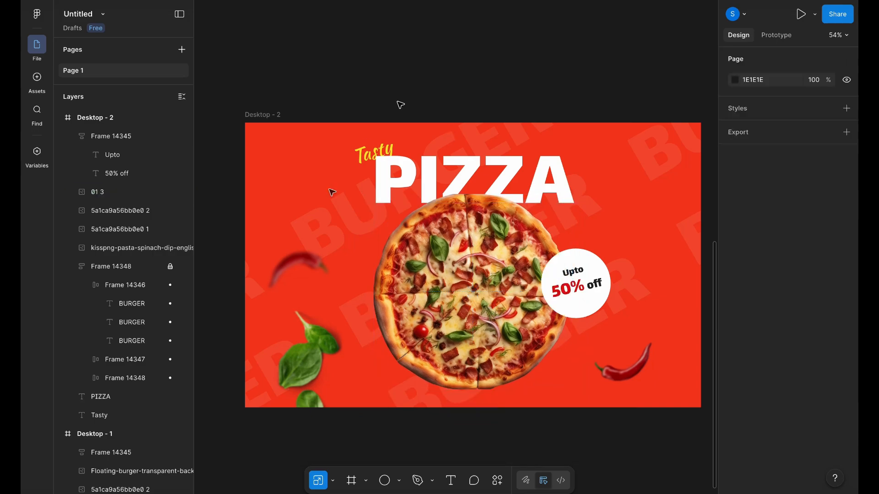
Step: Unlock the diagonal pattern frame in the PIZZA frame and select all nine of its BURGER texts
left_click(265, 119)
left_click(170, 267)
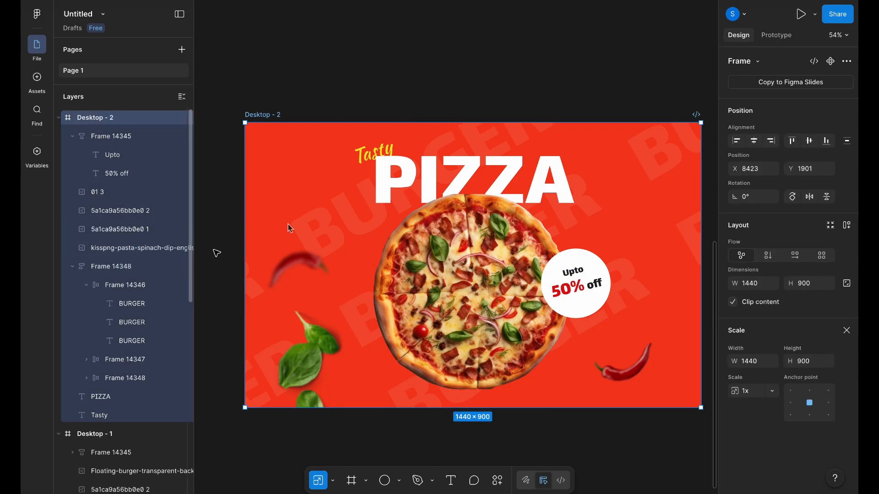
left_click(342, 217)
key("Return")
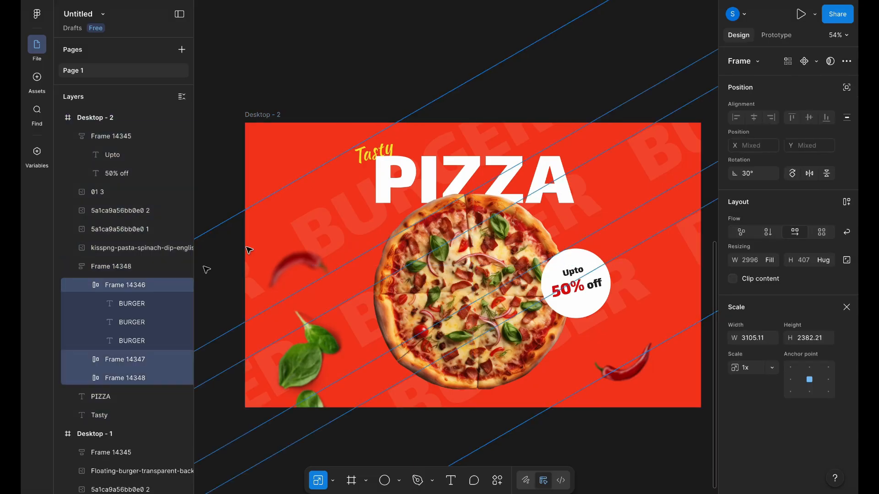
key("Return")
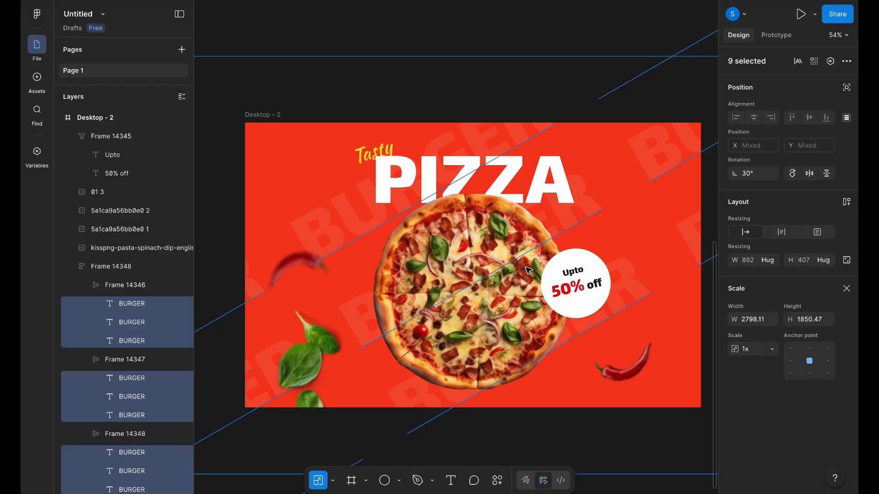
key("p")
key("shift+Return")
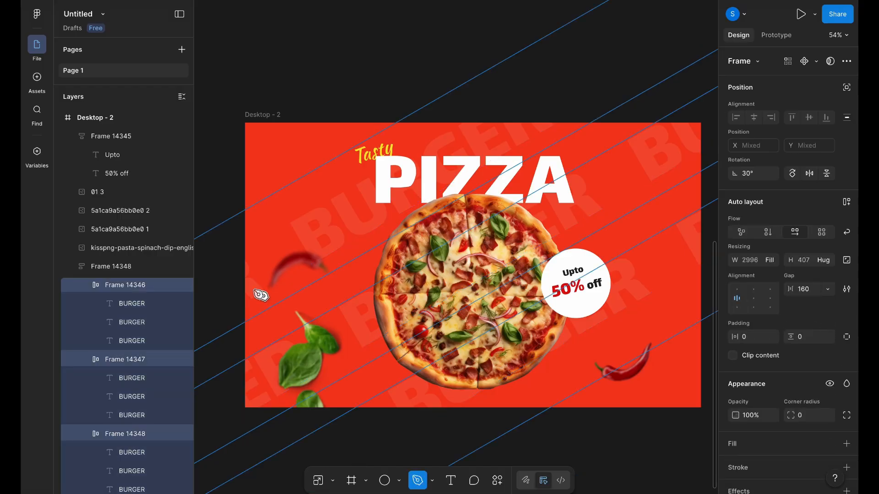
left_click(333, 480)
left_click(383, 426)
scroll(500, 406, "down", 3)
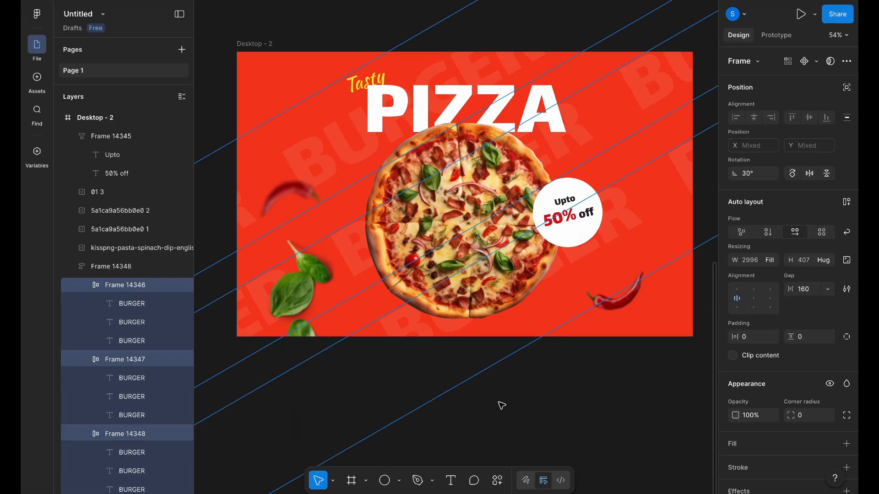
left_click(405, 107)
left_click(530, 410)
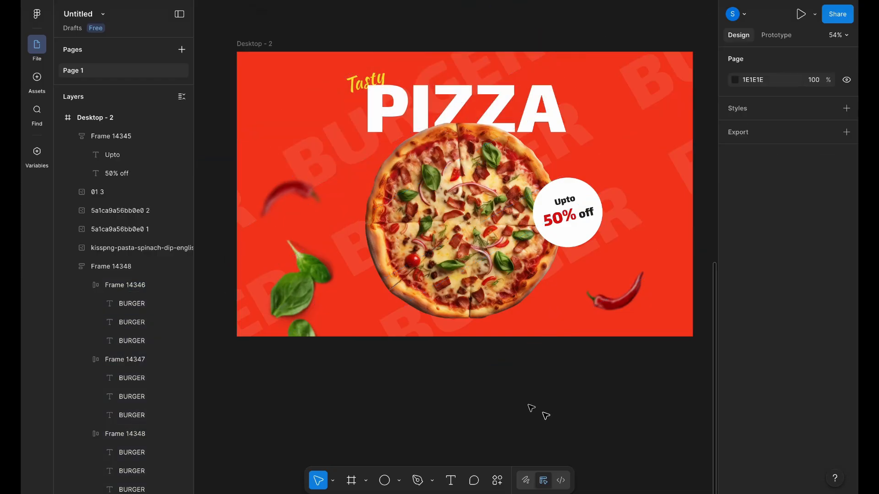
left_click(403, 333)
Step: Replace all nine BURGER texts in the diagonal background pattern with PIZZA in one simultaneous edit
left_click(128, 271)
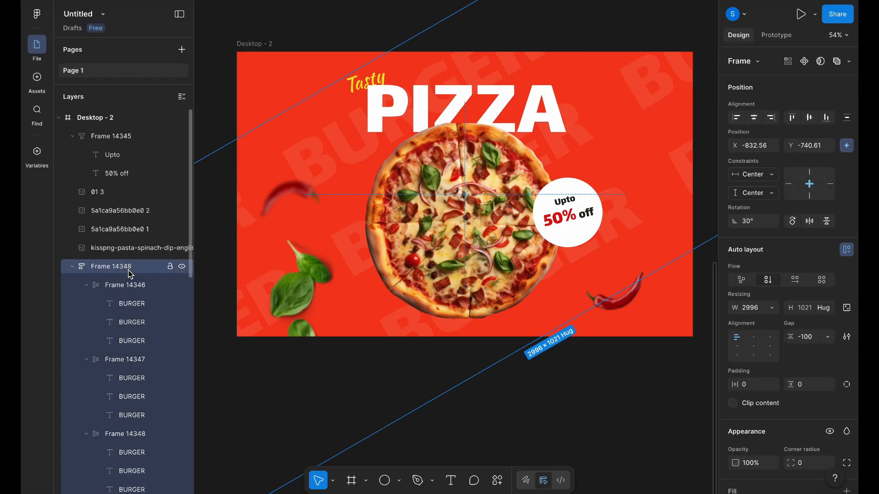
key("Return")
key("Return")
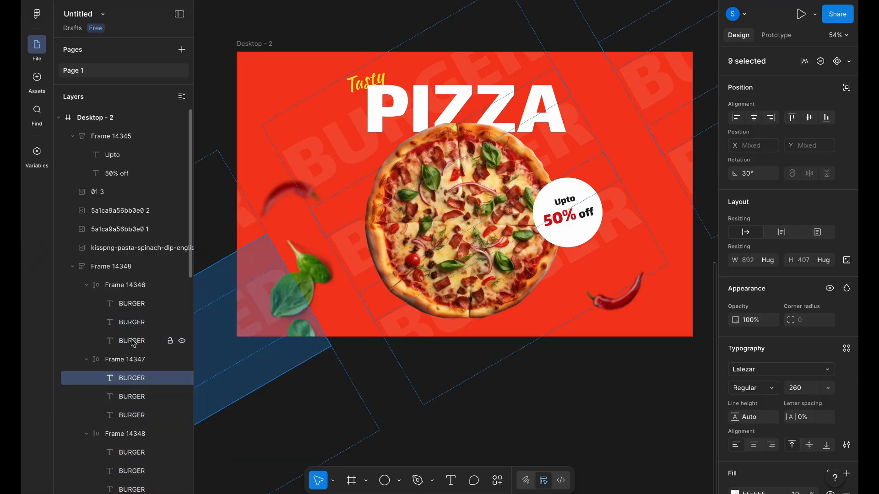
key("Return")
type("BURGER")
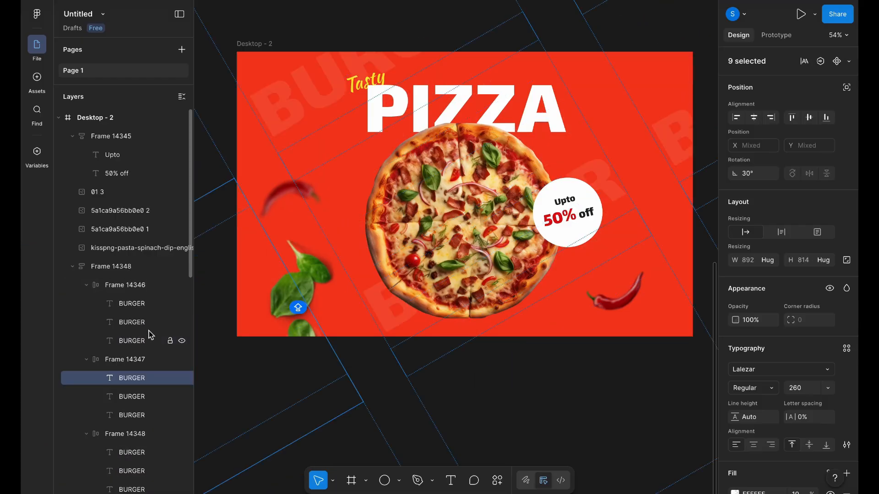
key("BackSpace")
key("BackSpace")
key("BackSpace")
key("BackSpace")
key("BackSpace")
key("BackSpace")
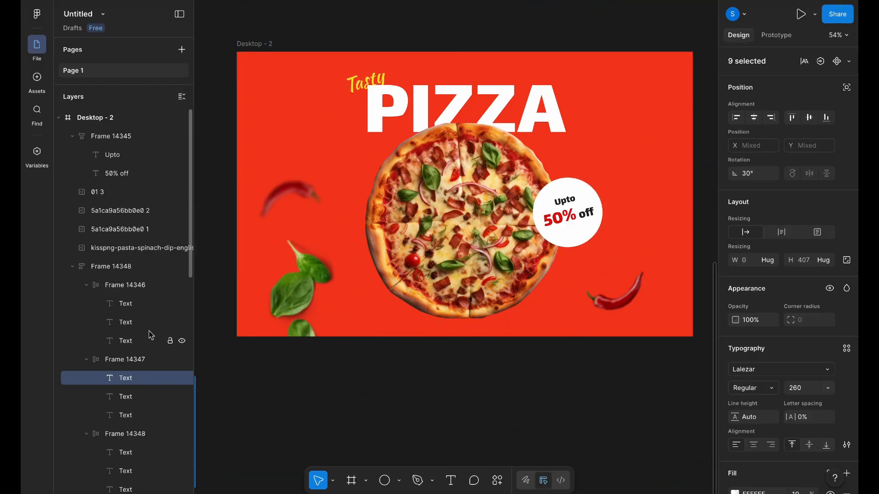
type("PIZZA")
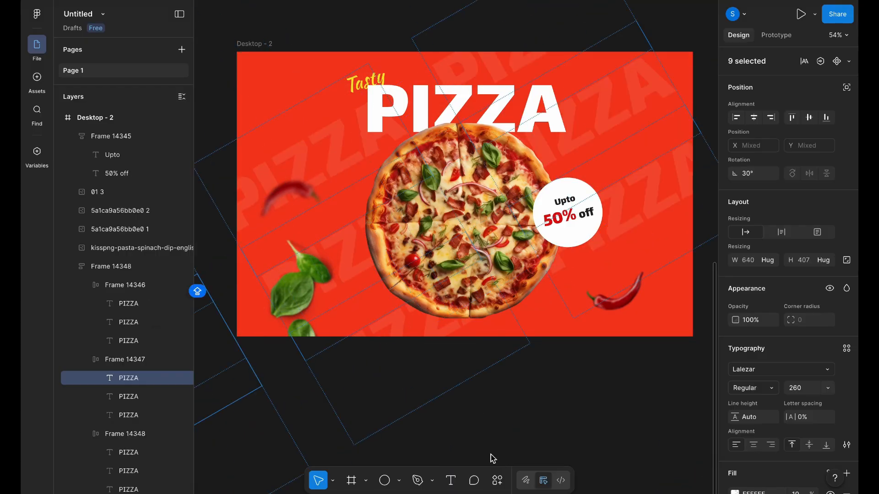
left_click(588, 416)
Step: Duplicate the finished PIZZA desktop frame to its right at the same height, with a gap of 245
scroll(588, 416, "down", 3)
scroll(533, 387, "right", 1)
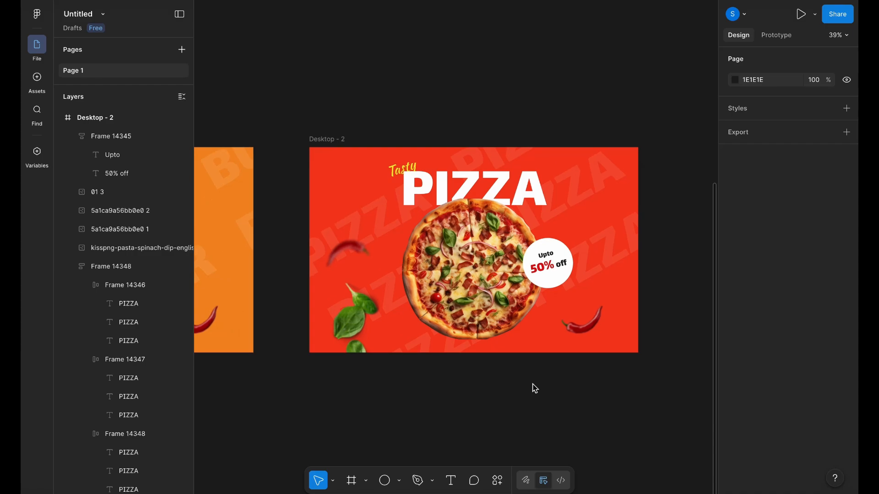
scroll(436, 373, "down", 3)
scroll(368, 213, "down", 3)
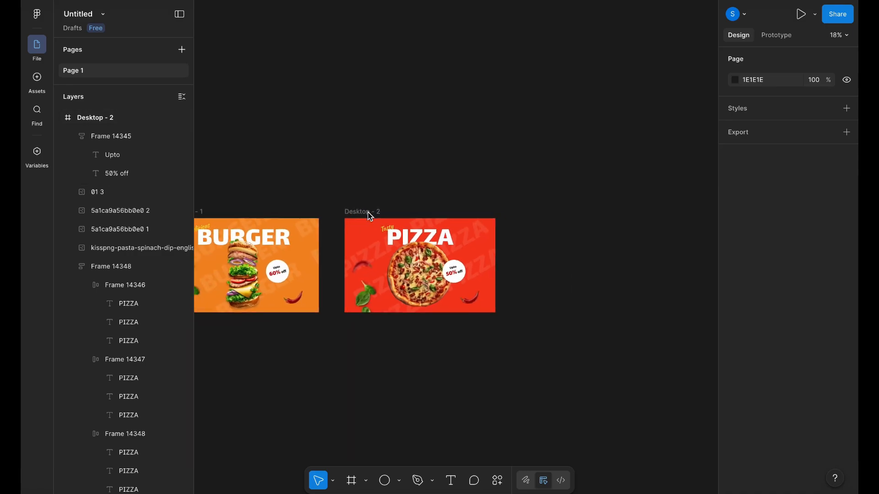
scroll(369, 213, "right", 2)
left_click_drag(314, 214, 482, 228)
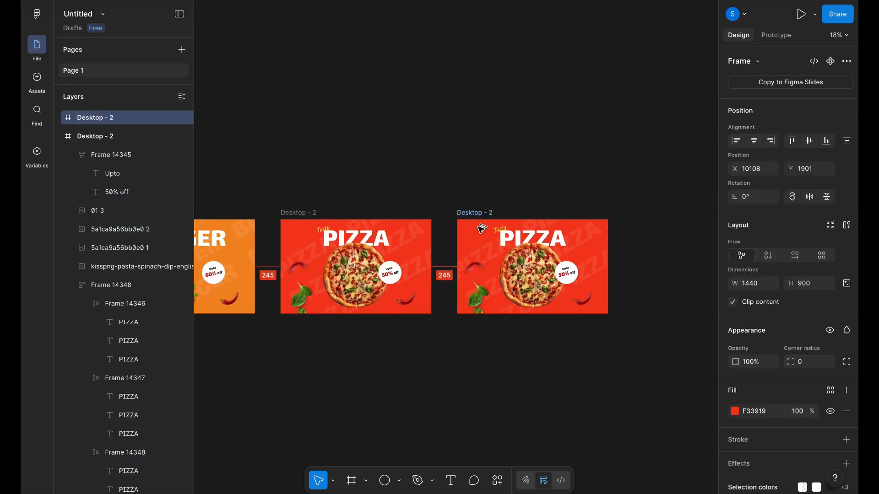
scroll(483, 228, "up", 4)
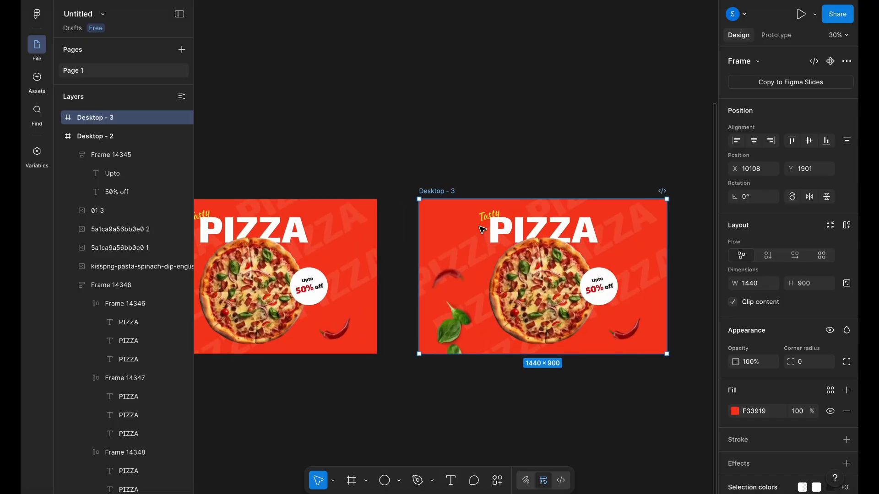
left_click(501, 153)
scroll(501, 153, "right", 1)
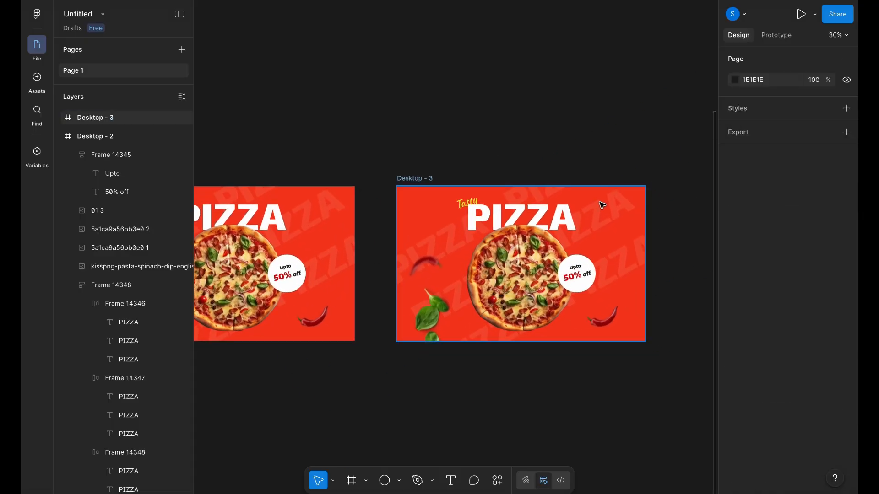
Step: Replace the PIZZA headline in the Desktop - 3 frame with SANDWICH and centre it horizontally in the frame
scroll(603, 204, "up", 1)
scroll(559, 204, "up", 4)
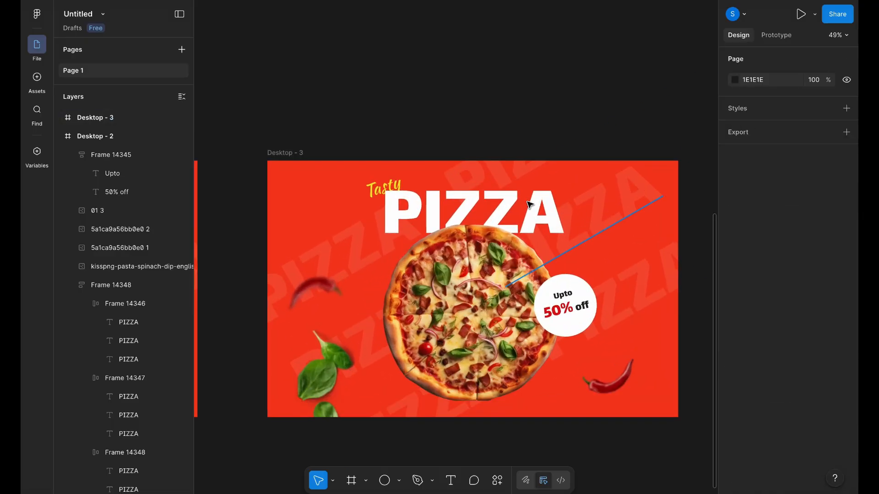
left_click(345, 238)
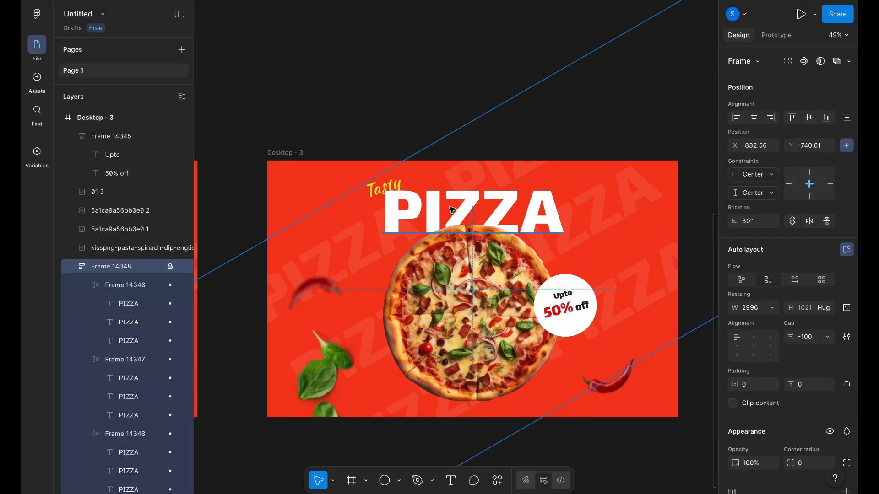
double_click(515, 210)
scroll(514, 210, "up", 4)
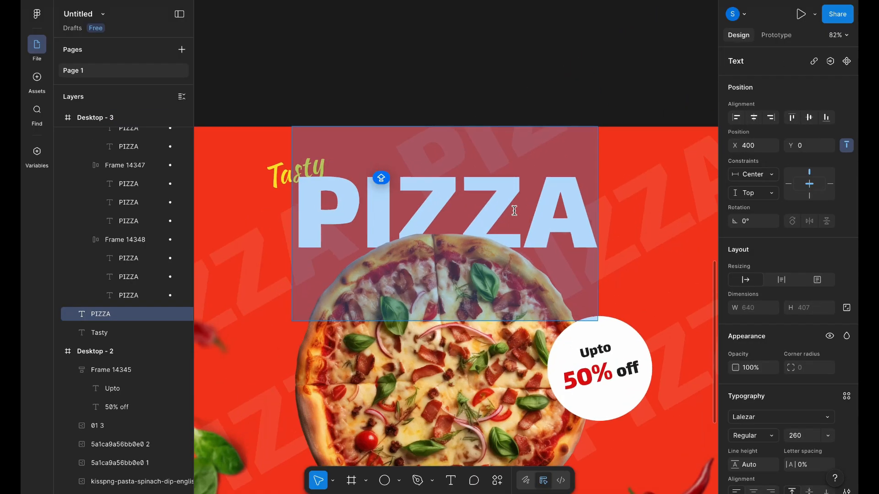
type("SAND")
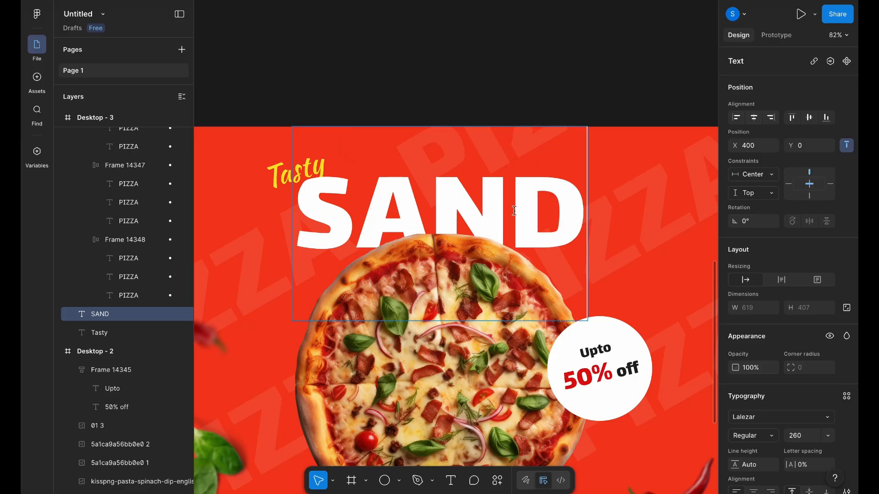
type("WICH")
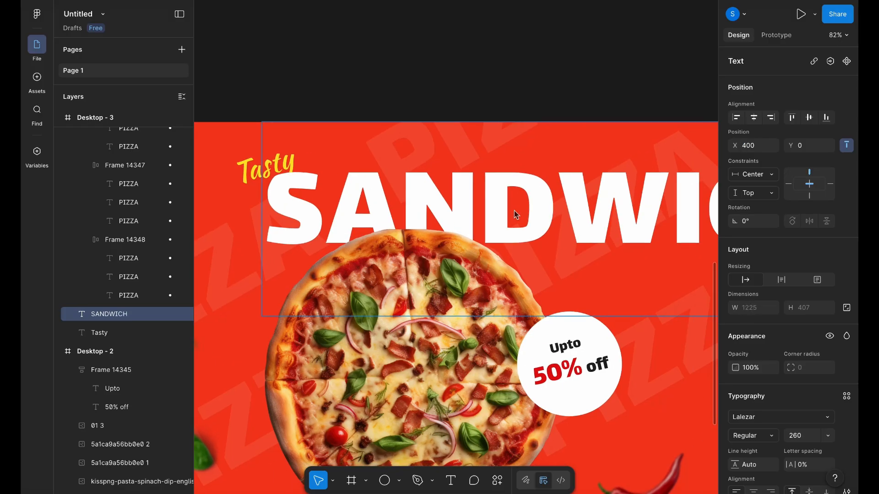
key("Escape")
scroll(476, 67, "down", 4)
left_click(753, 117)
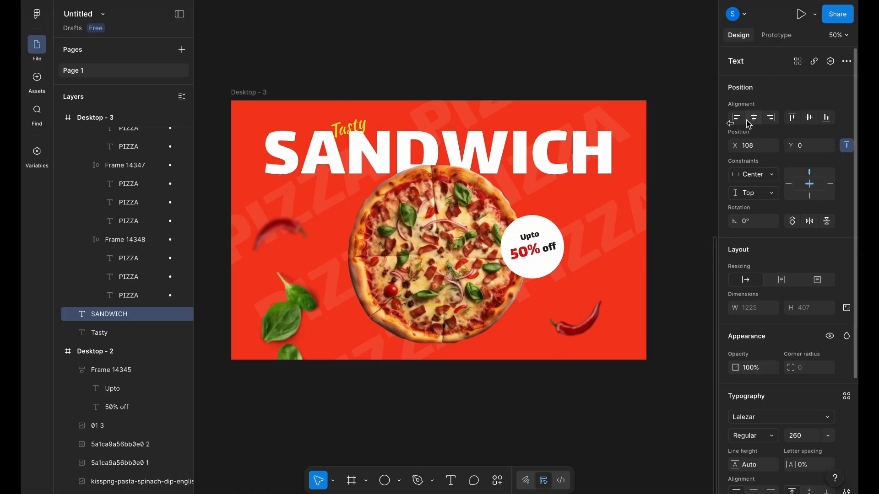
left_click(567, 73)
Step: Replace the yellow Tasty script text with CRISPY and place it above the headline's first letter at X 22, Y 19
left_click(354, 128)
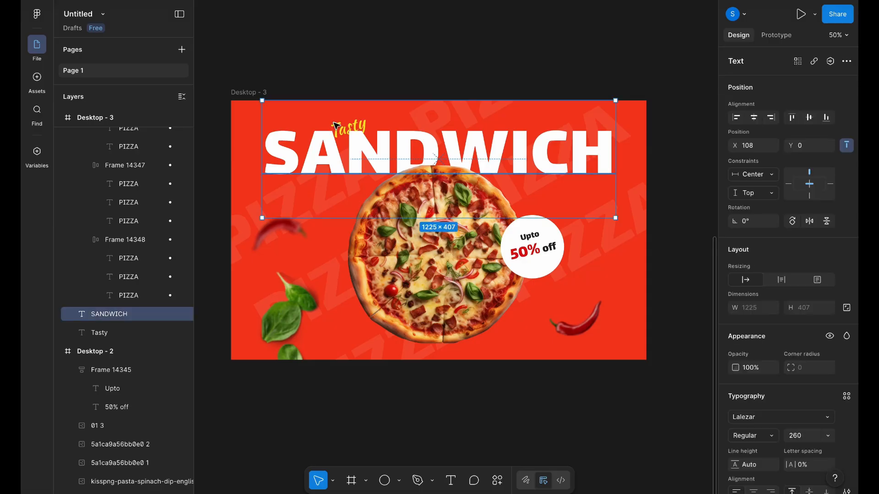
scroll(333, 123, "up", 4)
left_click(111, 335)
left_click_drag(373, 135, 256, 135)
left_click(255, 136)
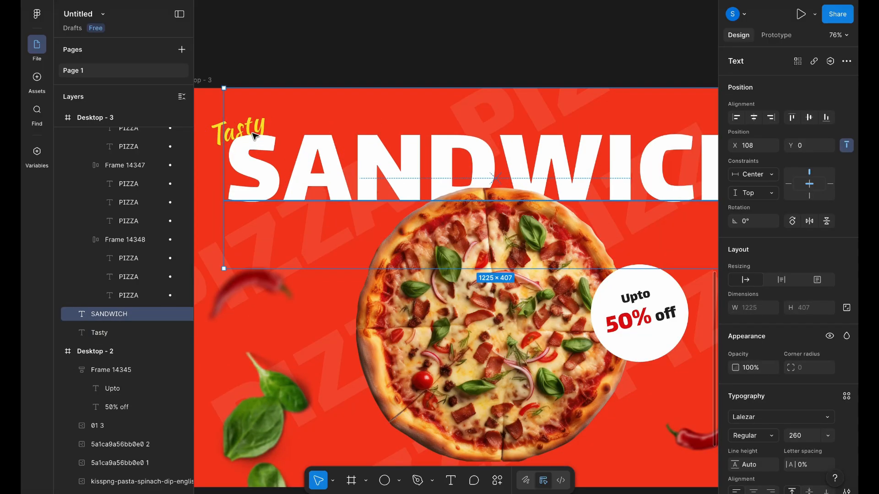
left_click(211, 134)
type("CR")
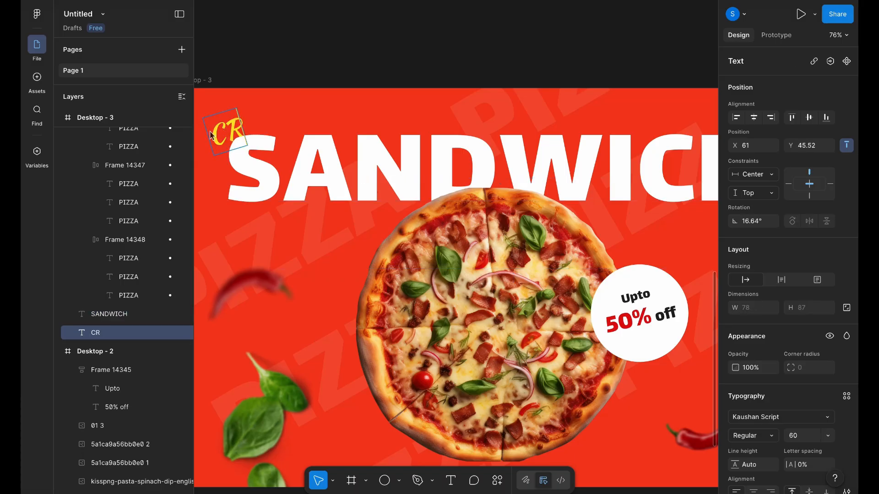
key("Escape")
scroll(256, 58, "left", 3)
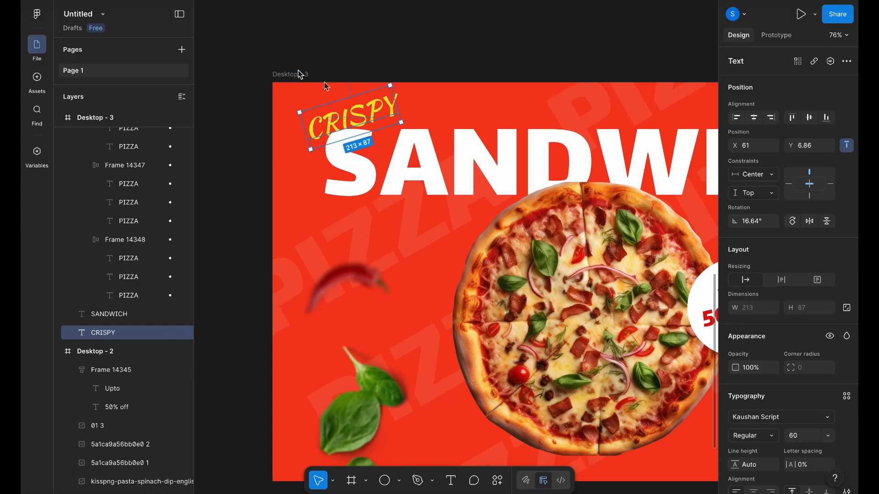
left_click_drag(370, 108, 356, 108)
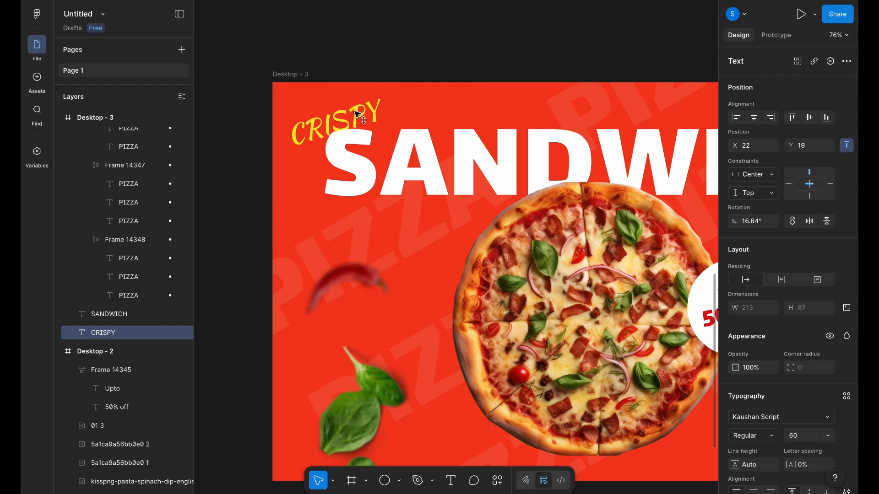
left_click(386, 62)
Step: Retype the yellow script text as Crispy and place it at X 49, Y 27.61, just above the headline's S
scroll(386, 62, "down", 3)
scroll(386, 63, "right", 1)
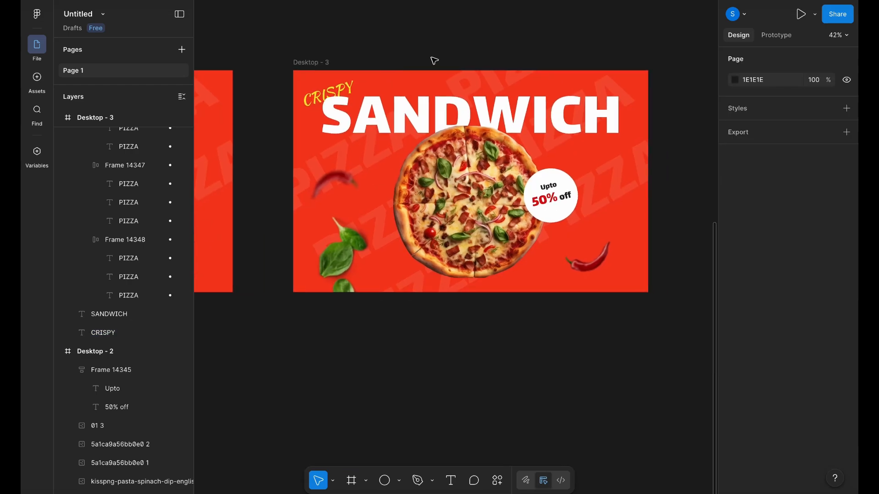
scroll(434, 61, "right", 1)
scroll(320, 89, "up", 5)
left_click(308, 92)
left_click(306, 88)
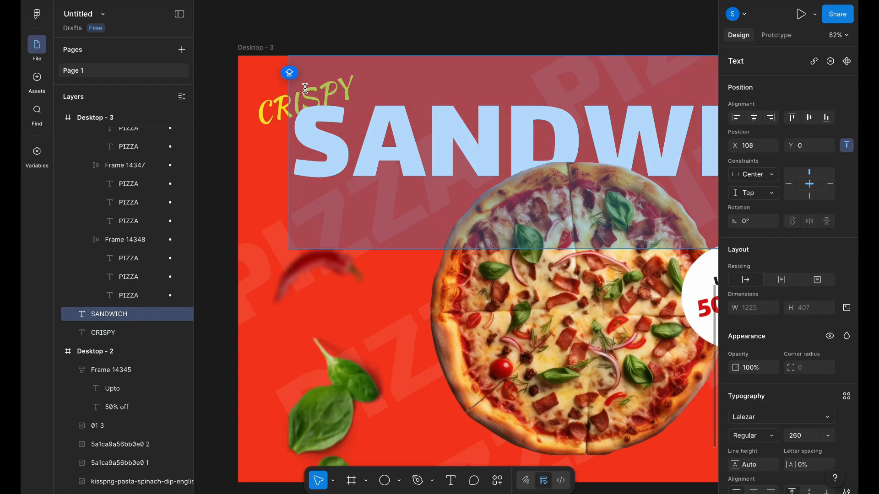
left_click(278, 111)
type("Crispy")
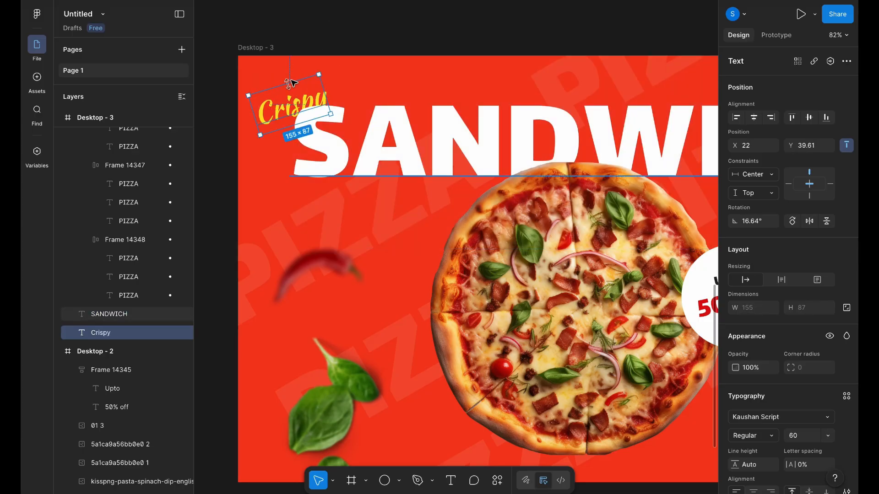
left_click_drag(280, 104, 291, 103)
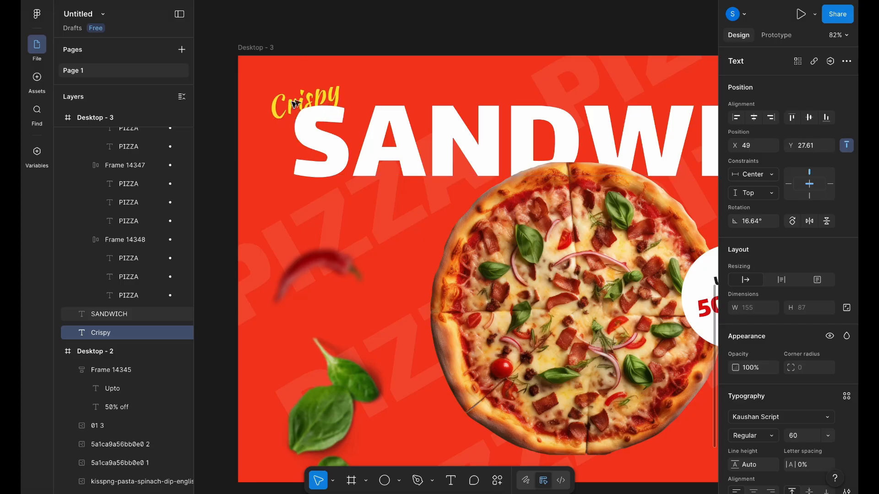
scroll(295, 103, "down", 5)
left_click(324, 32)
Step: Change the discount in the SANDWICH frame's white round badge to 55%
left_click(442, 233)
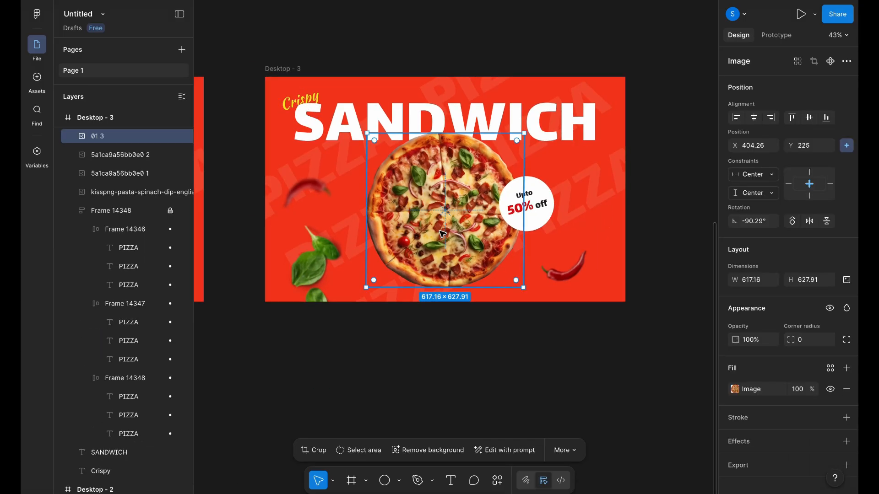
scroll(531, 198, "up", 5)
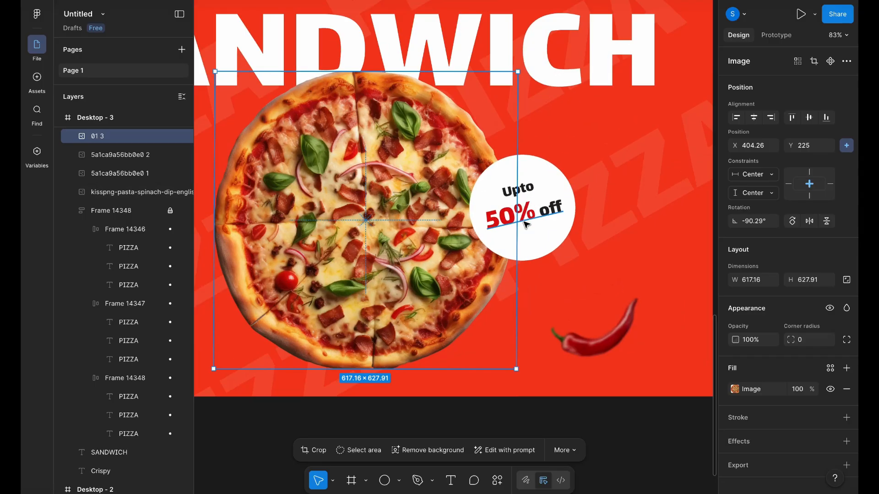
double_click(520, 212)
left_click_drag(520, 211, 494, 215)
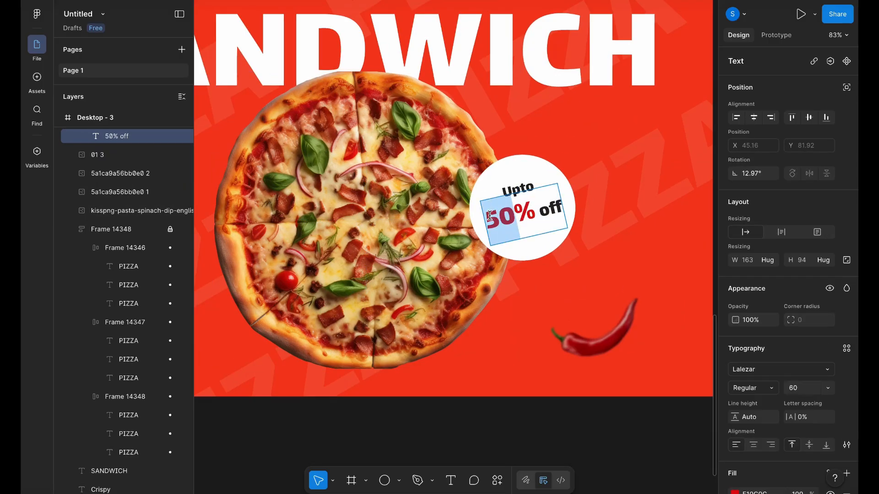
type("55")
scroll(490, 214, "down", 5)
Step: Replace the pizza image in the SANDWICH frame with a copy of the sandwich image from the dark assets frame
left_click(435, 251)
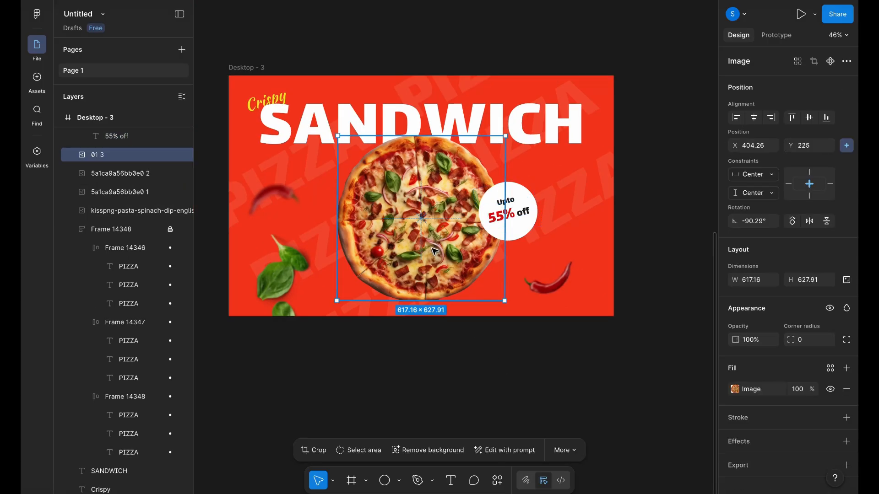
key("Delete")
scroll(434, 251, "down", 5)
scroll(434, 249, "up", 10)
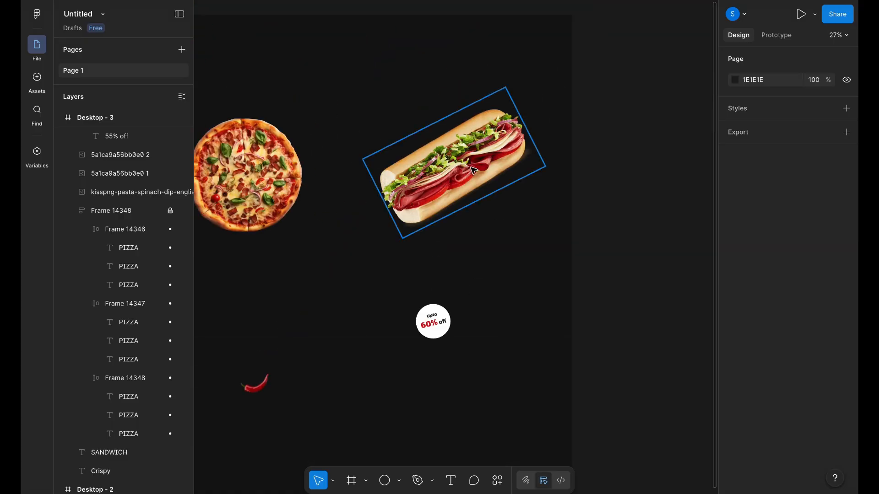
left_click(473, 170)
scroll(551, 218, "right", 5)
scroll(317, 168, "up", 3)
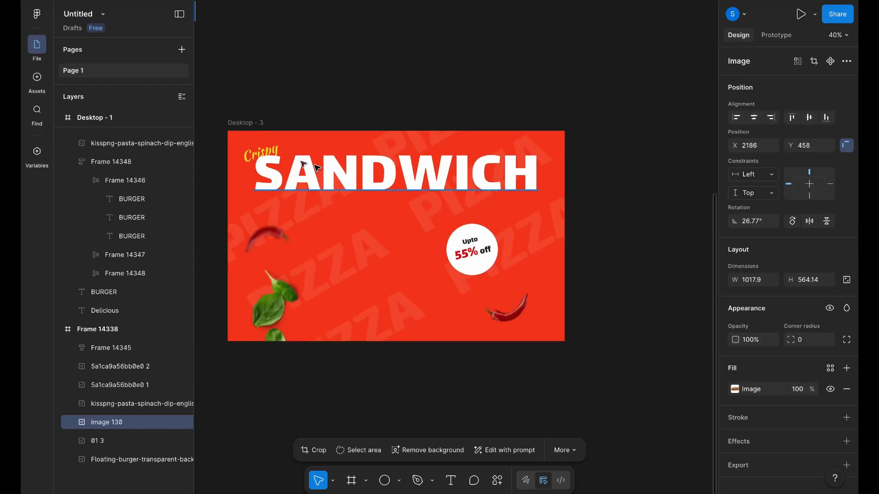
left_click(255, 120)
key("ctrl+v")
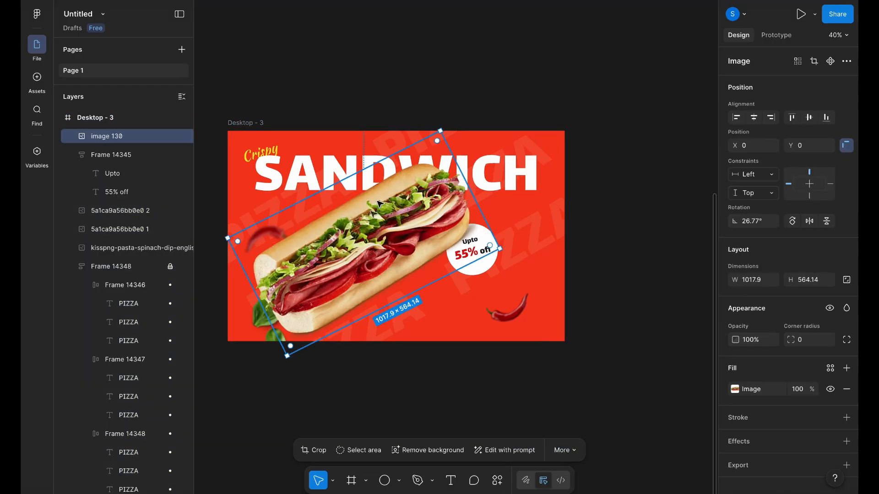
Step: Send the sandwich image behind the discount badge and scale it to about 780 × 432, placed centrally below the headline
scroll(378, 234, "up", 3)
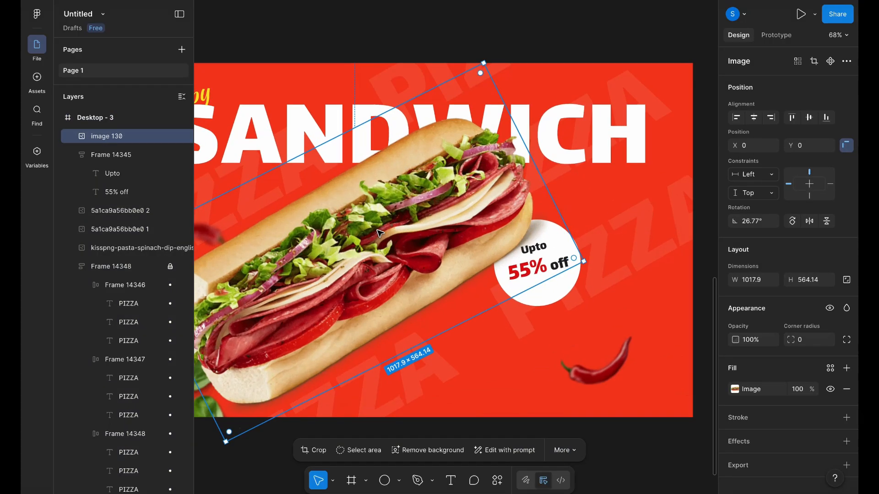
key("ctrl+bracketleft")
key("k")
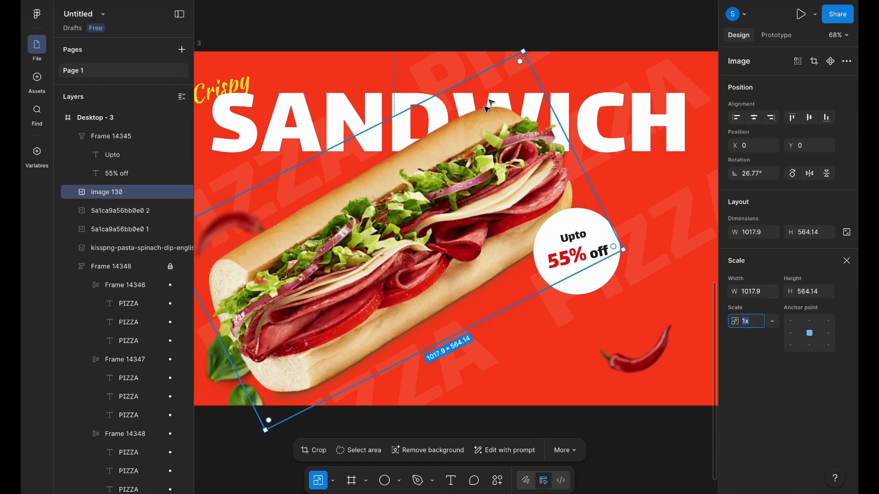
left_click_drag(525, 48, 493, 96)
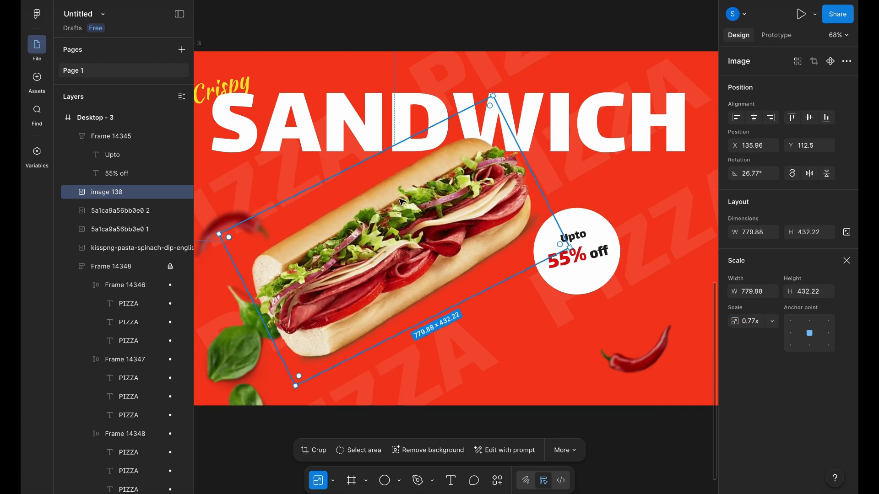
left_click_drag(405, 201, 438, 198)
left_click(451, 369)
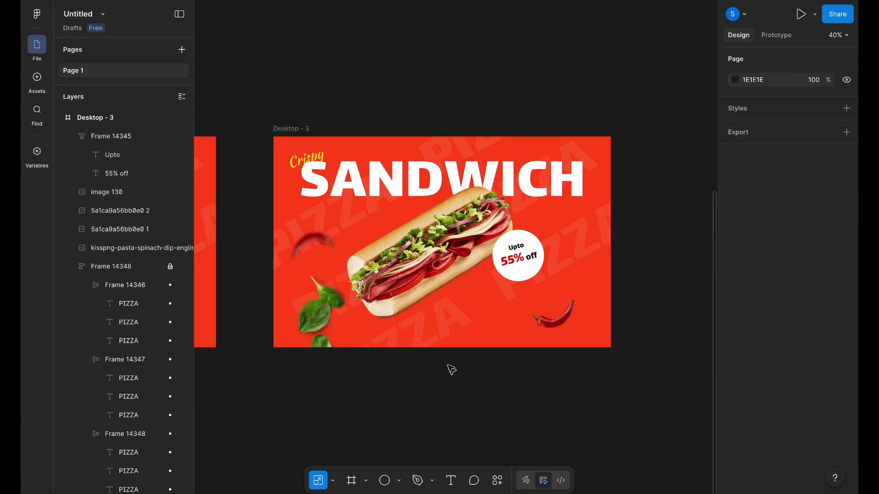
Step: Unlock the diagonal pattern frame in the SANDWICH frame and select all nine of its PIZZA texts
left_click(93, 117)
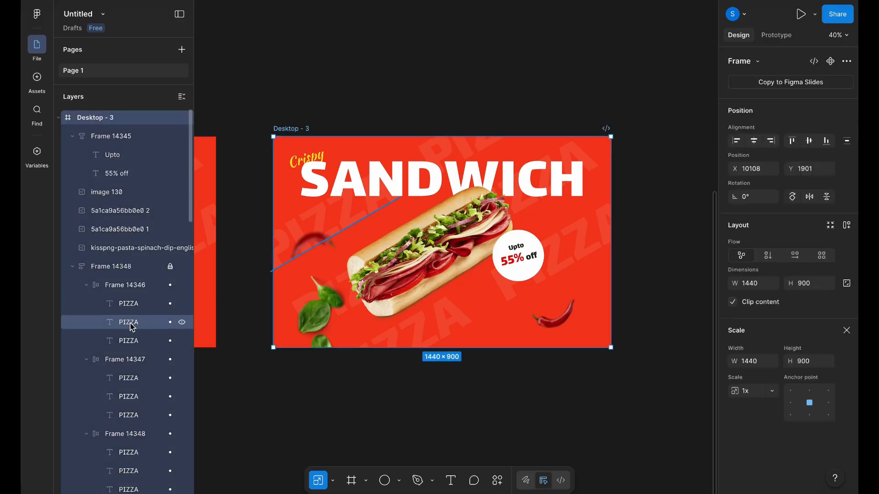
left_click(133, 291)
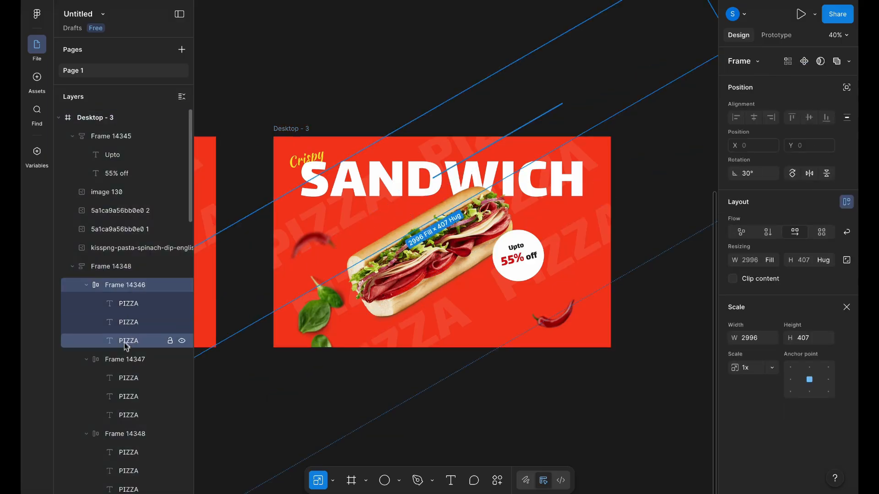
left_click(124, 359, "shift")
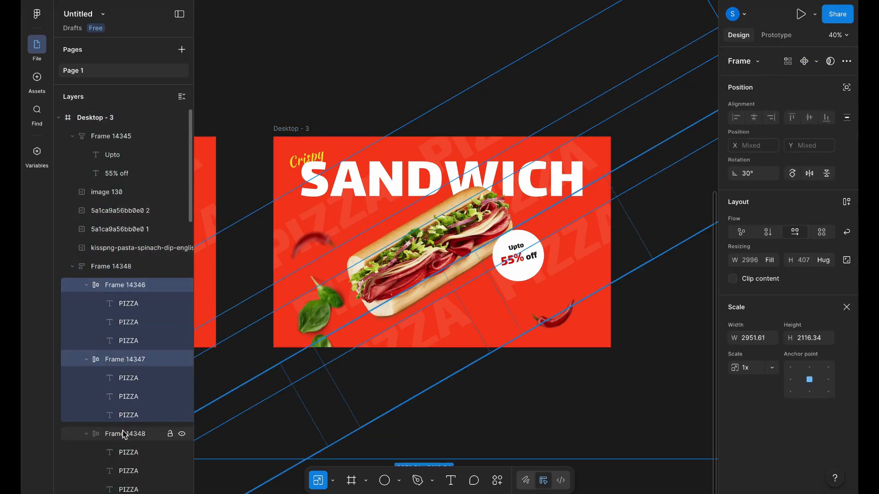
left_click(122, 431)
left_click(117, 355, "shift")
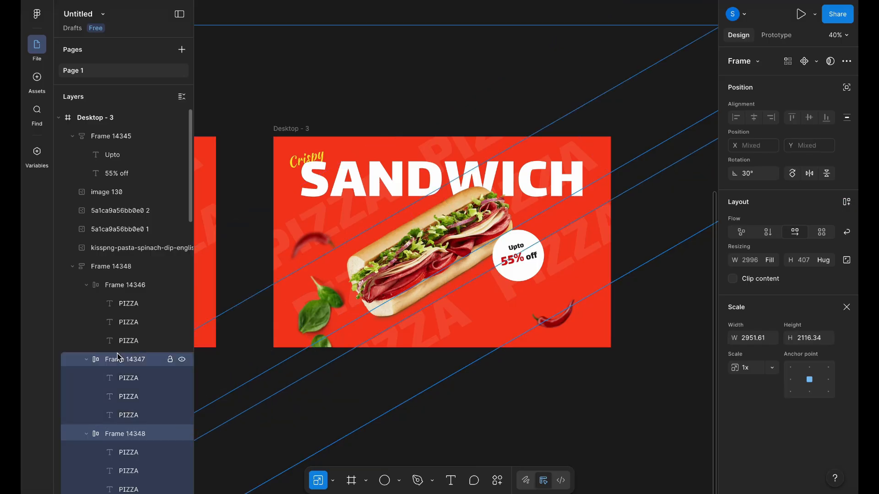
left_click(132, 286, "shift")
key("Return")
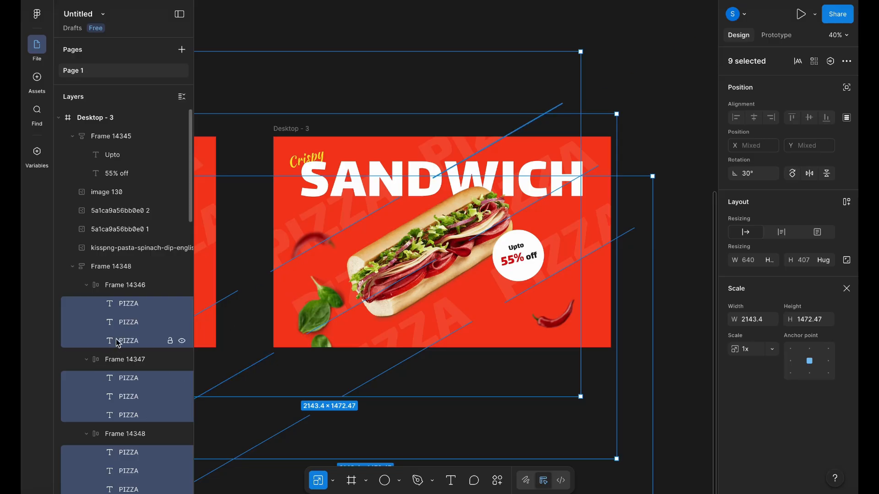
Step: Replace the wording of all nine selected pattern texts in the SANDWICH frame with SANDWICH
key("Delete")
key("ctrl+z")
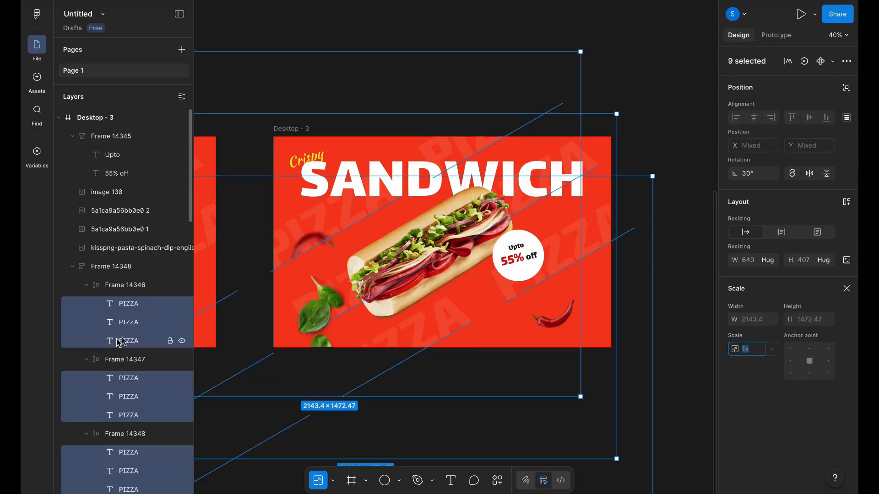
key("Return")
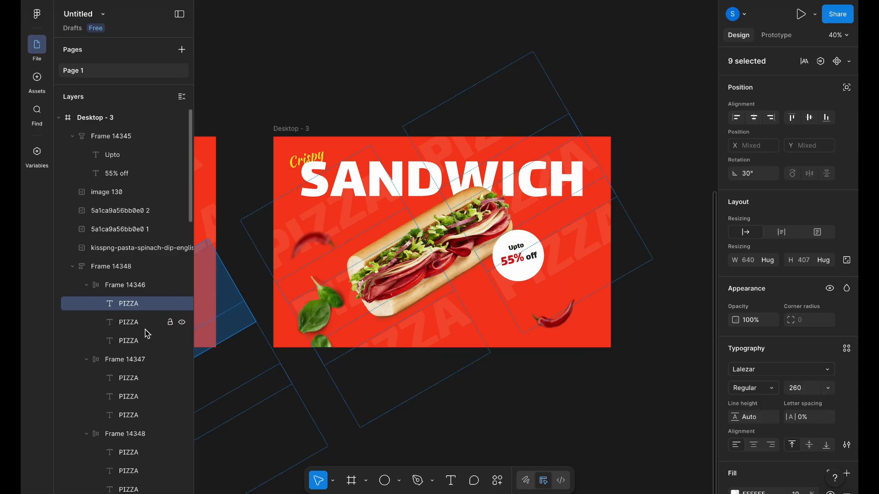
key("BackSpace")
key("Caps_Lock")
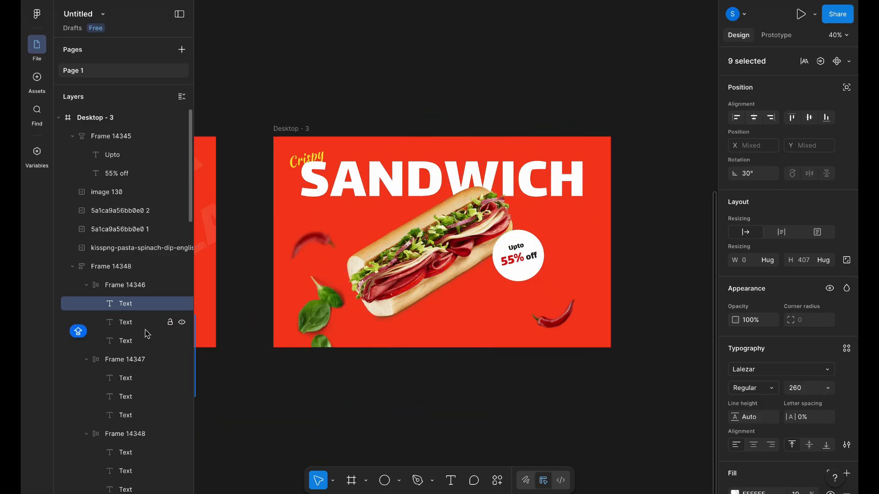
type("SAN")
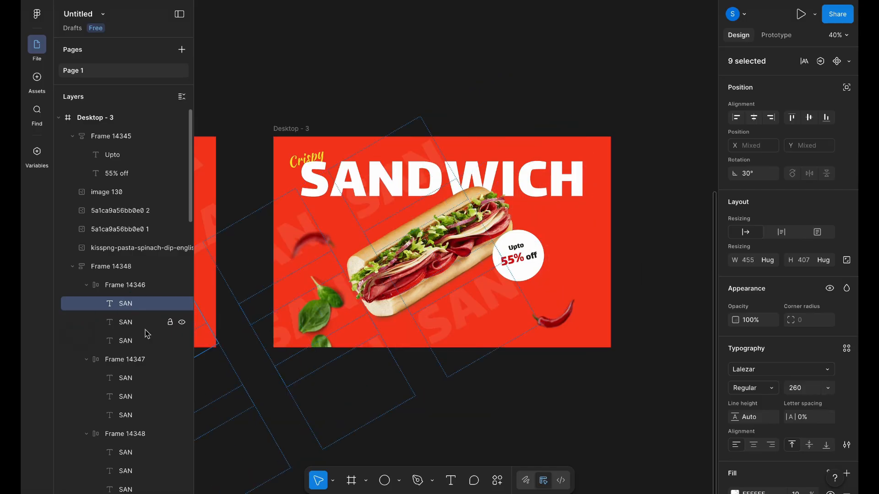
type("DWICH")
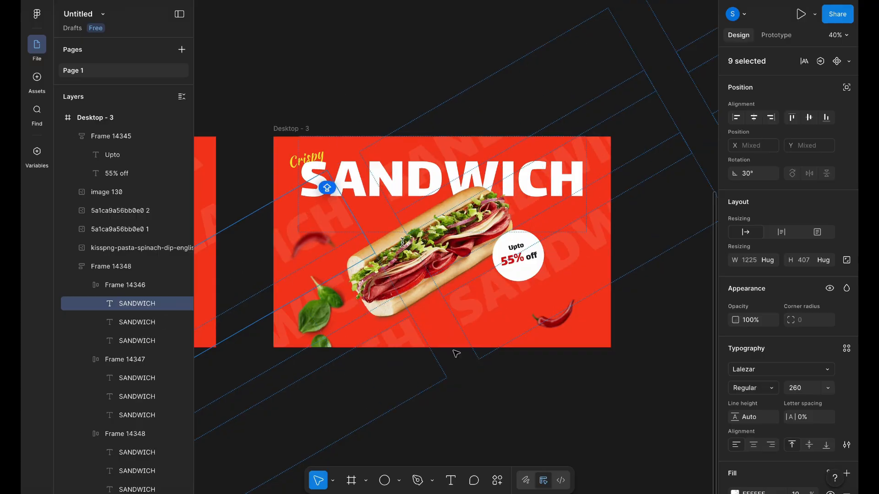
key("Escape")
left_click(477, 400)
Step: Change the SANDWICH frame's background fill to the yellow-orange F39C19
scroll(472, 404, "down", 3)
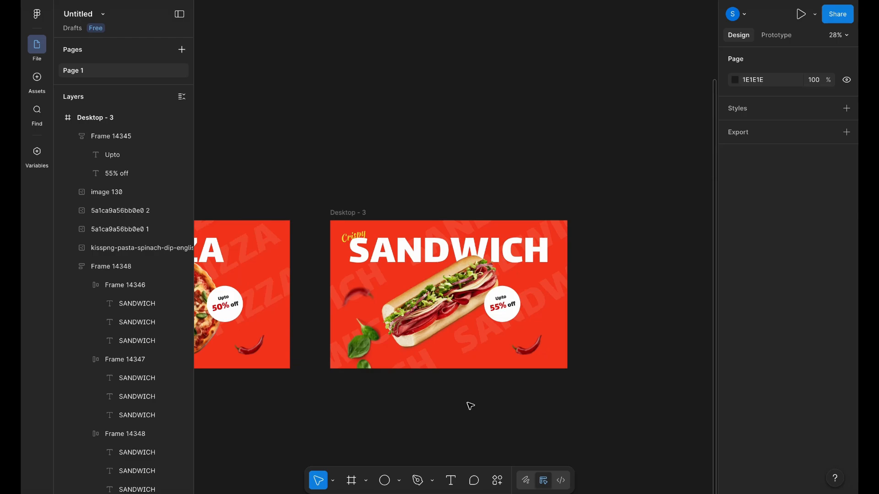
left_click(348, 213)
scroll(421, 311, "up", 3)
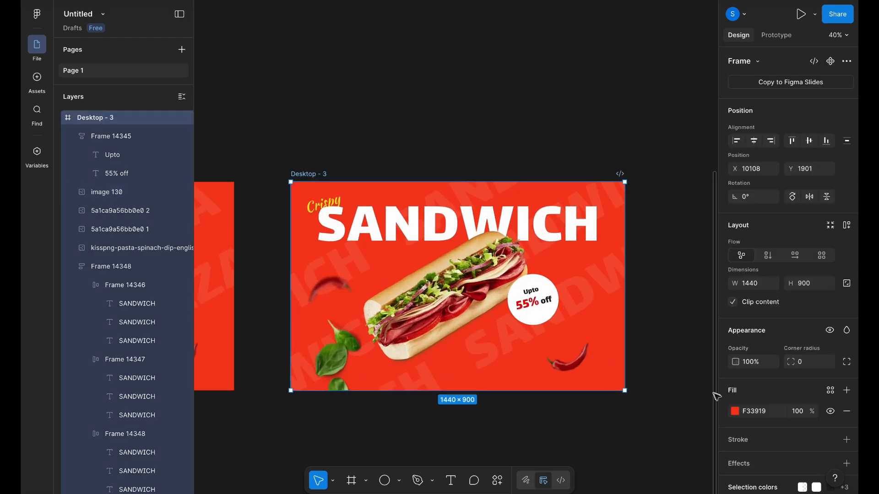
left_click(735, 411)
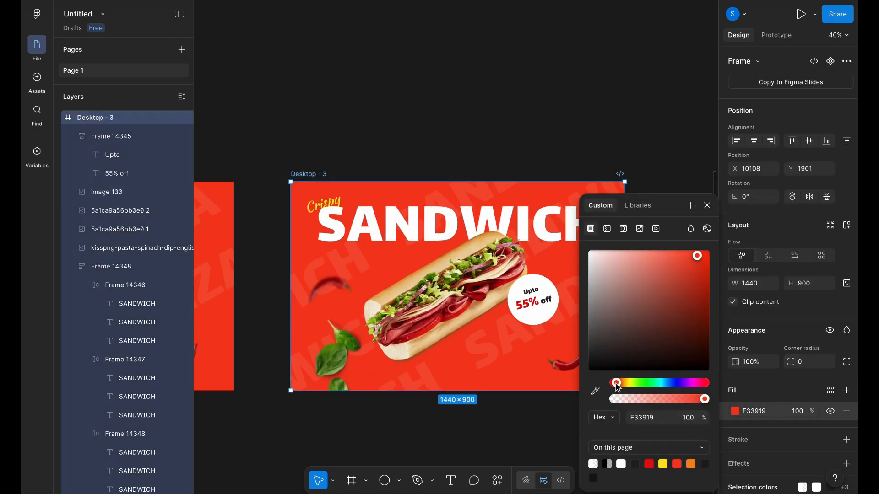
left_click_drag(618, 386, 624, 387)
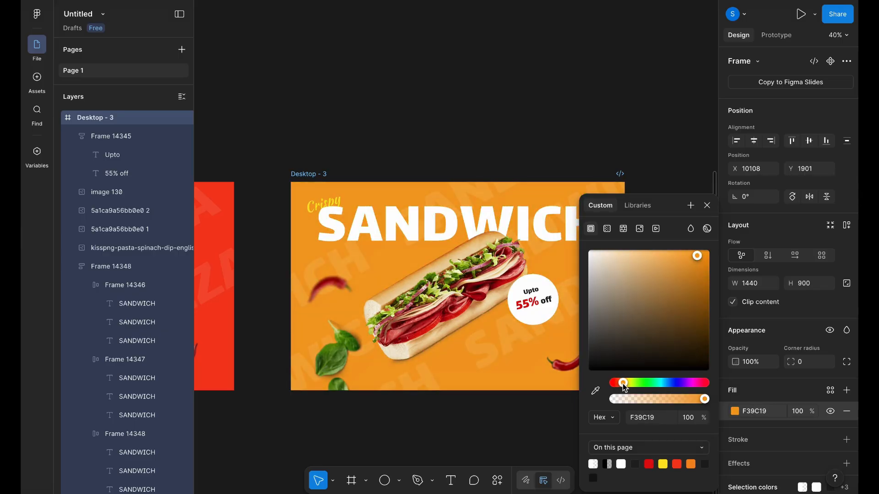
scroll(540, 234, "down", 5)
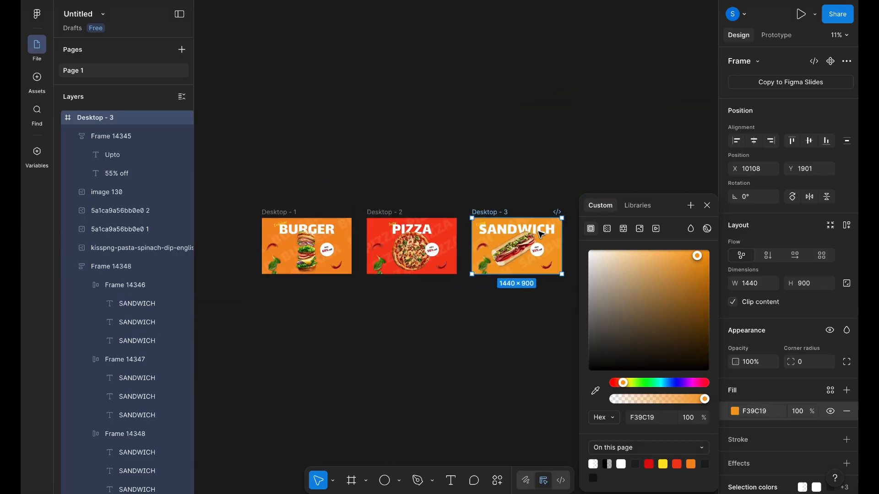
left_click(511, 179)
Step: Change the BURGER frame's background fill to the deeper orange F36919
scroll(458, 202, "left", 3)
scroll(366, 223, "up", 4)
left_click(236, 194)
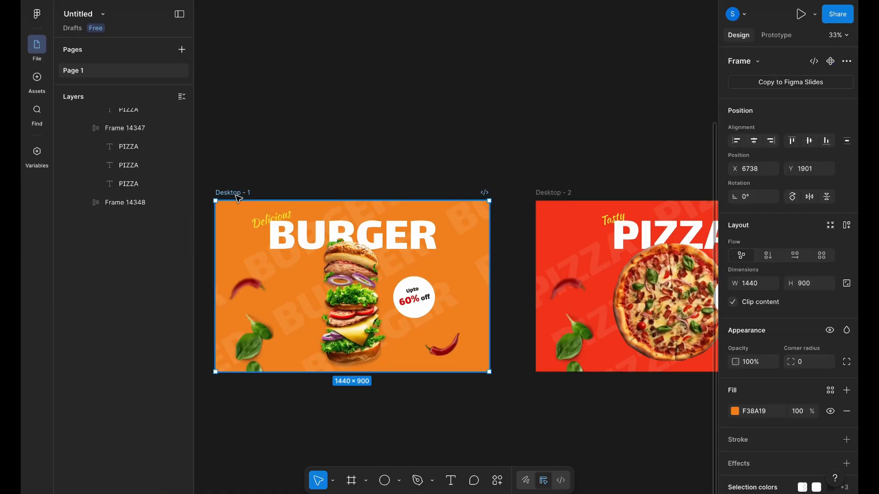
left_click(735, 411)
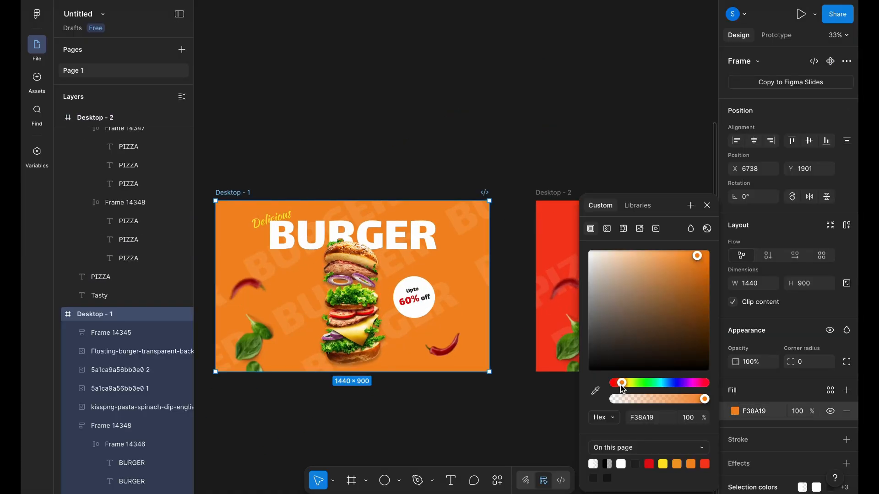
left_click_drag(621, 383, 620, 388)
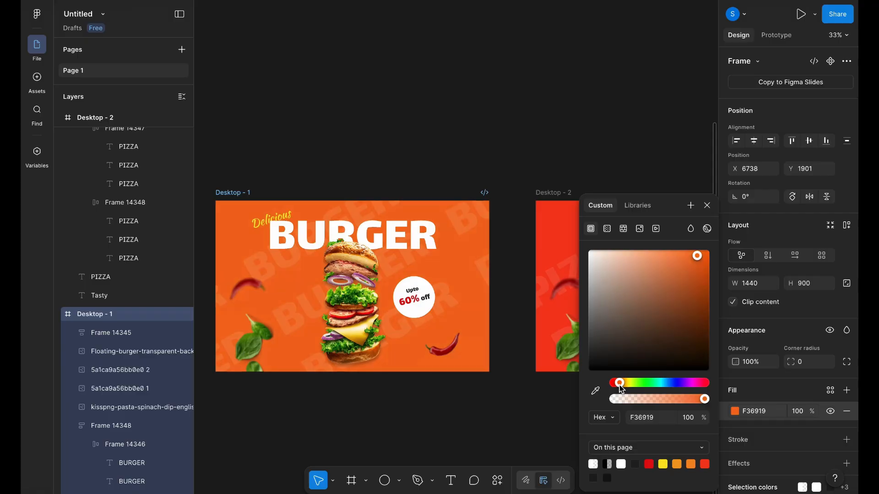
left_click(524, 394)
Step: Compare the background colours of the BURGER, PIZZA and SANDWICH frames side by side
scroll(524, 394, "right", 10)
scroll(525, 396, "down", 3)
scroll(525, 396, "left", 5)
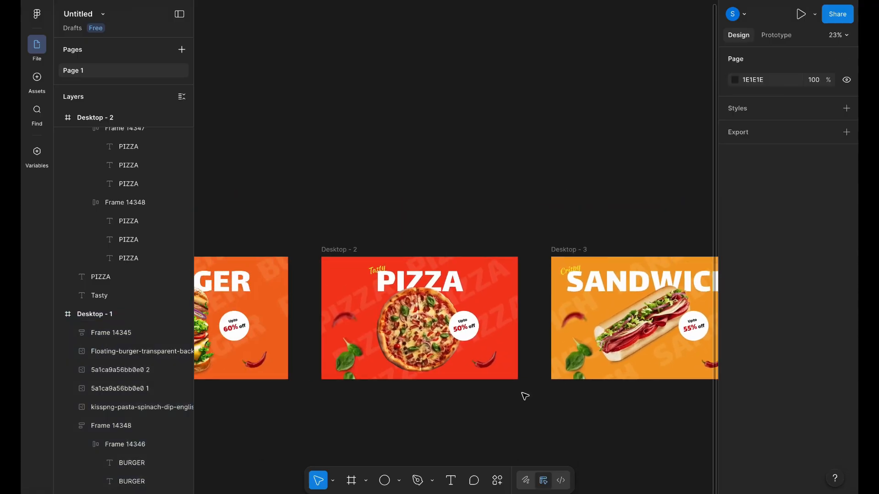
scroll(525, 396, "down", 2)
scroll(525, 396, "left", 5)
scroll(524, 394, "right", 2)
scroll(523, 394, "down", 1)
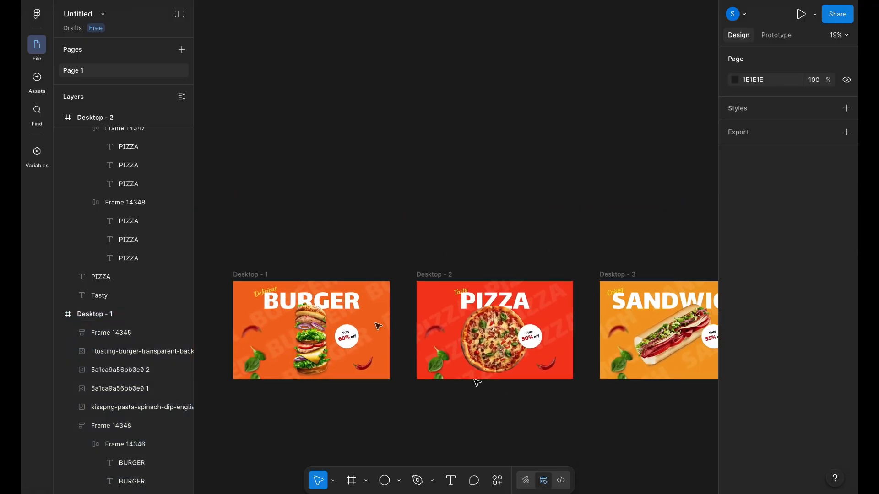
scroll(464, 236, "right", 2)
scroll(464, 236, "down", 3)
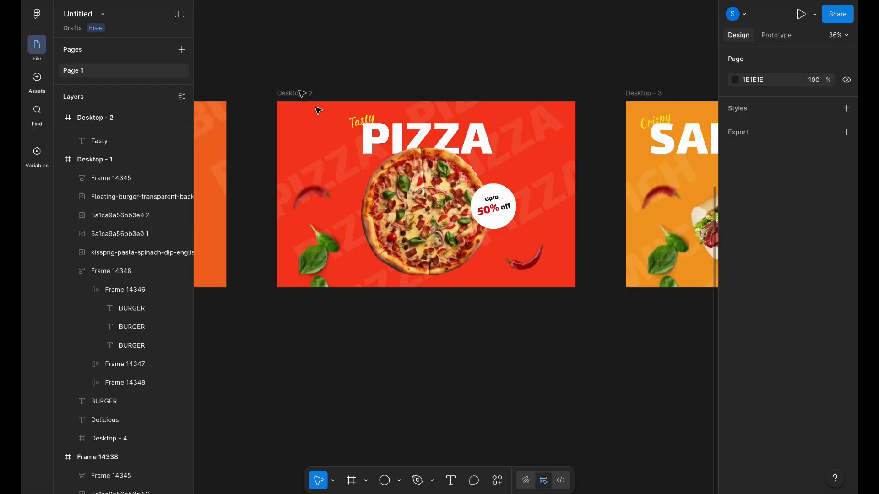
Step: Duplicate the PIZZA frame directly below the original and delete all contents of the copy, keeping only its red background
scroll(293, 76, "down", 3)
left_click_drag(295, 82, 295, 238)
key("Return")
key("Delete")
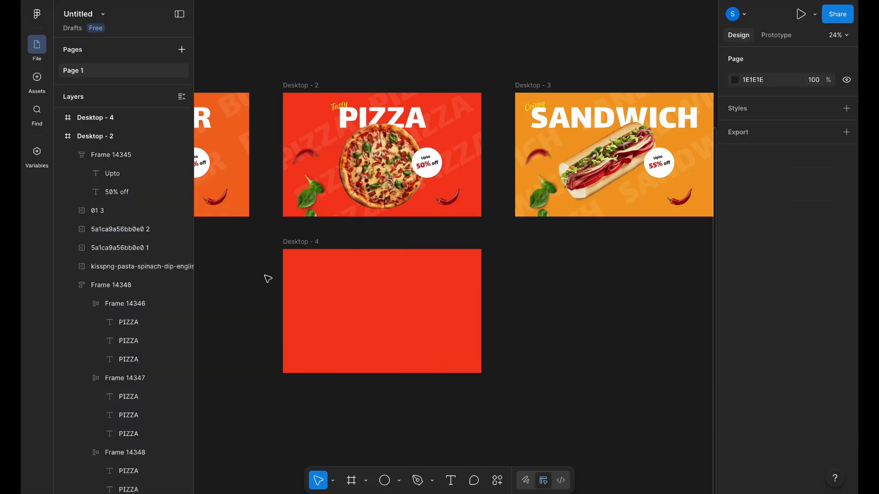
Step: Set the original PIZZA frame's fill to white FFFFFF and lock its diagonal text pattern frame
left_click(304, 86)
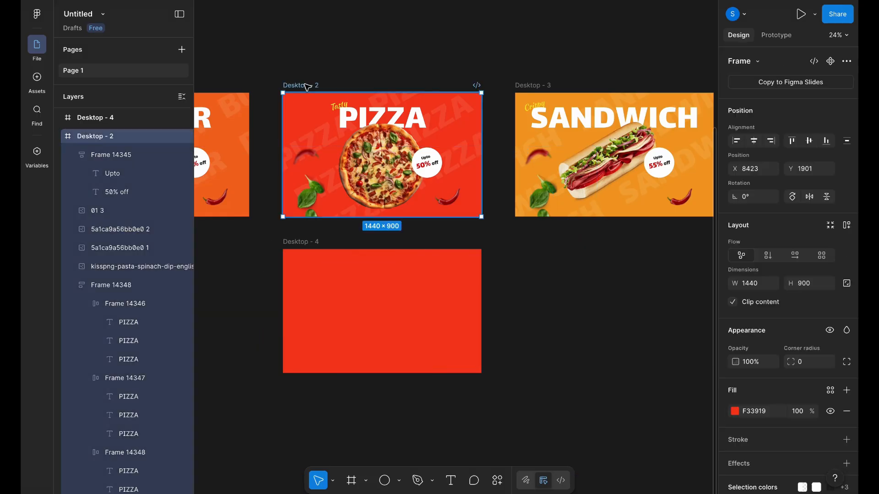
left_click(734, 412)
left_click_drag(619, 275, 588, 250)
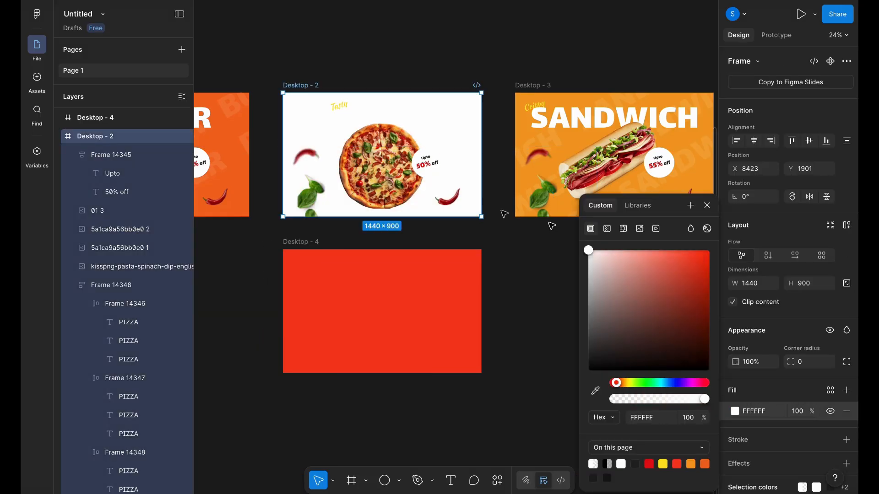
left_click(172, 287)
Step: Move the empty red frame into the PIZZA frame, centre it horizontally and vertically, and send it to the back
left_click(303, 294)
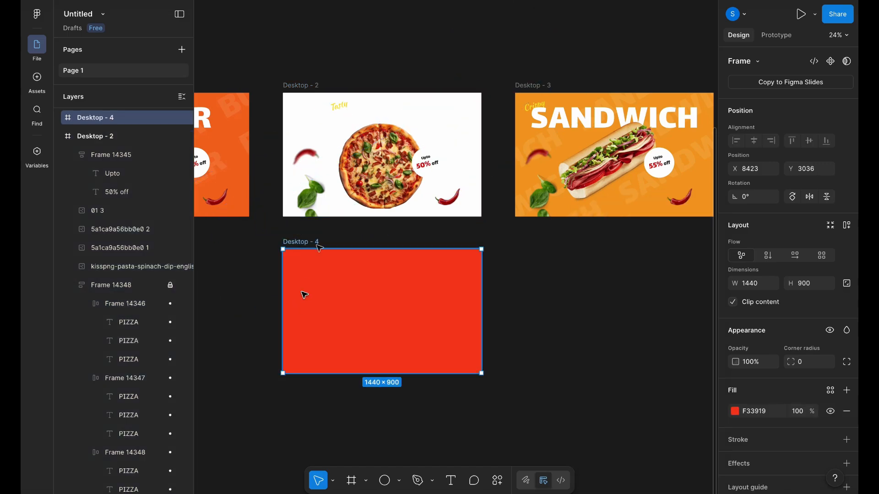
left_click_drag(390, 321, 397, 174)
left_click(754, 141)
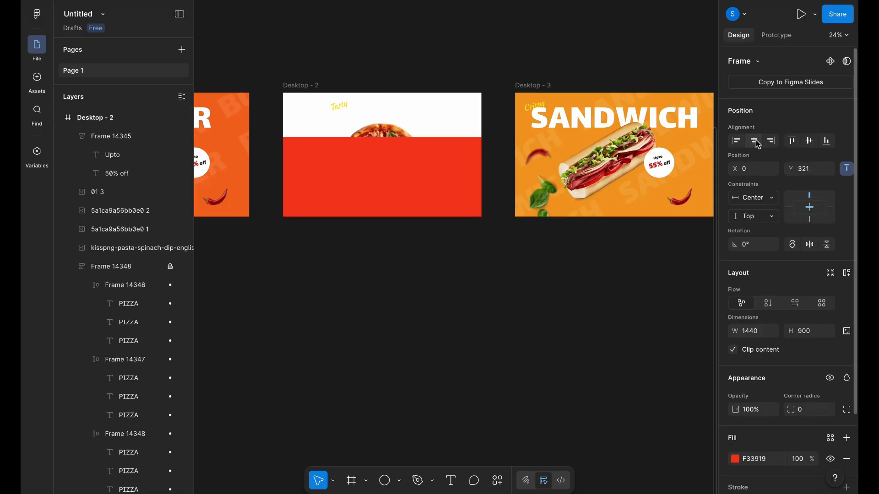
left_click(808, 140)
right_click(423, 120)
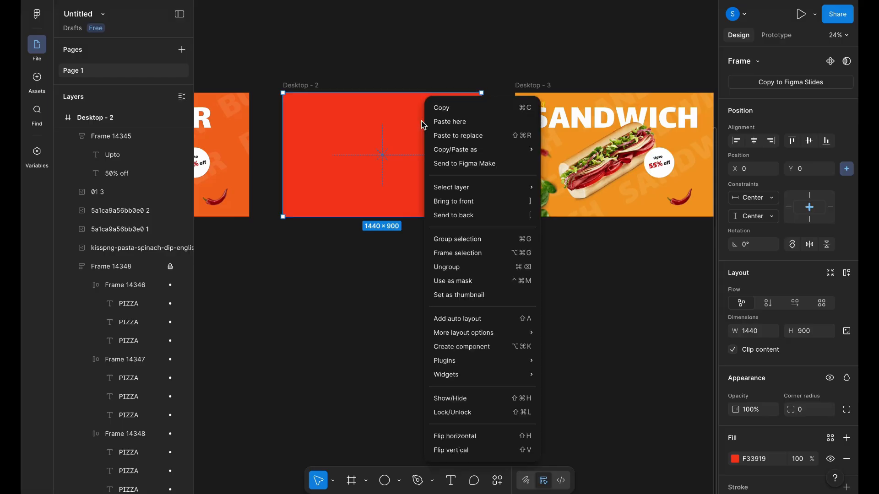
left_click(460, 215)
scroll(434, 33, "right", 5)
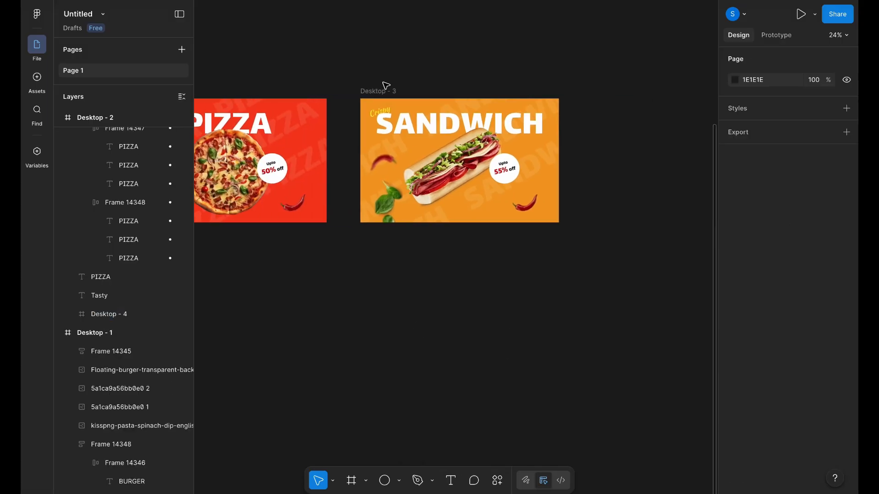
Step: Duplicate the SANDWICH frame directly below the original and delete all contents of the copy, keeping only its orange background
left_click(383, 92)
left_click_drag(384, 91, 402, 242)
scroll(453, 268, "up", 3)
key("Return")
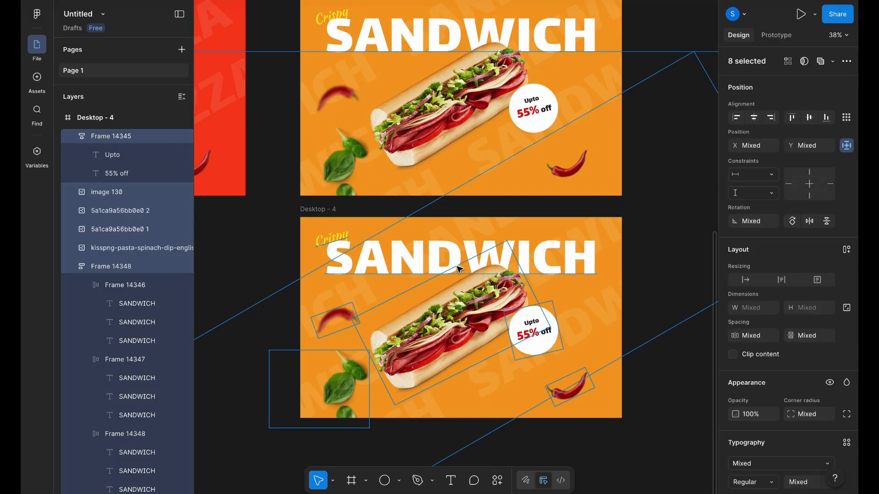
key("Delete")
scroll(381, 202, "down", 3)
Step: Set the original SANDWICH frame's fill to white FFFFFF
left_click(346, 205)
left_click(387, 87)
left_click(348, 60)
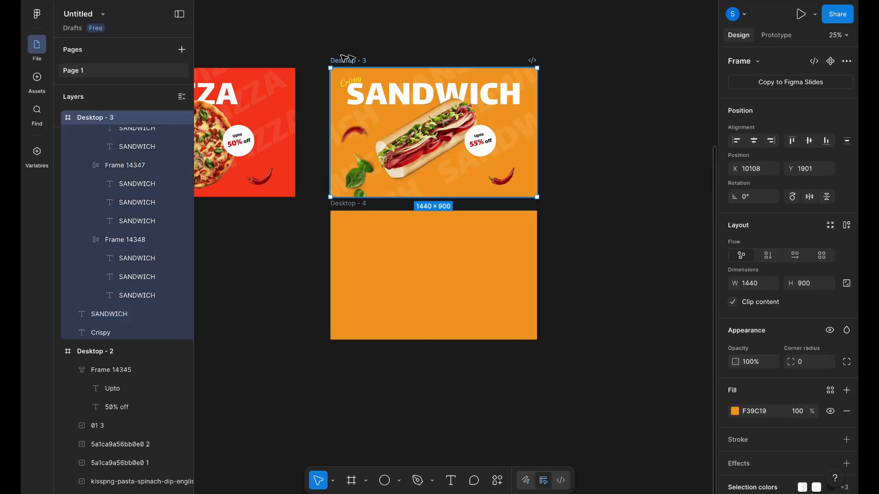
left_click(734, 411)
left_click_drag(602, 272, 589, 250)
left_click(505, 221)
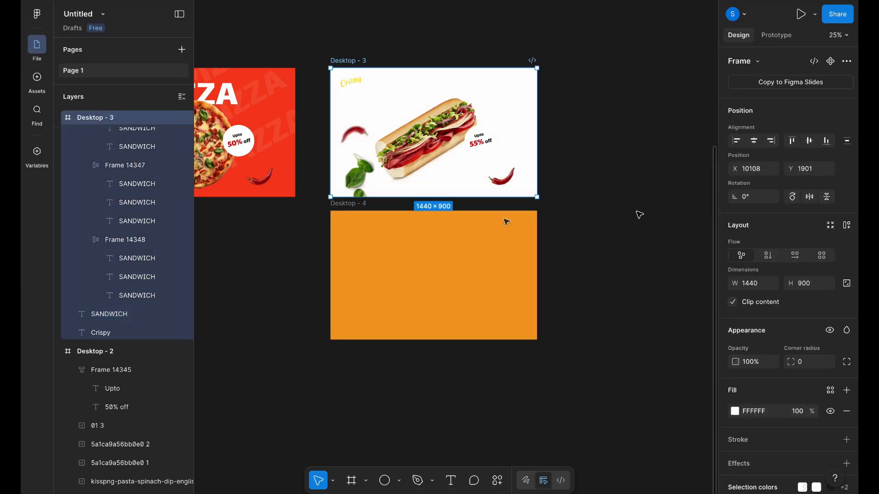
left_click(506, 221)
left_click(341, 61)
Step: Place the empty orange frame at X 0, Y 0 behind everything in the SANDWICH frame, with the diagonal text pattern frame locked
left_click_drag(422, 274, 436, 107)
left_click(170, 248)
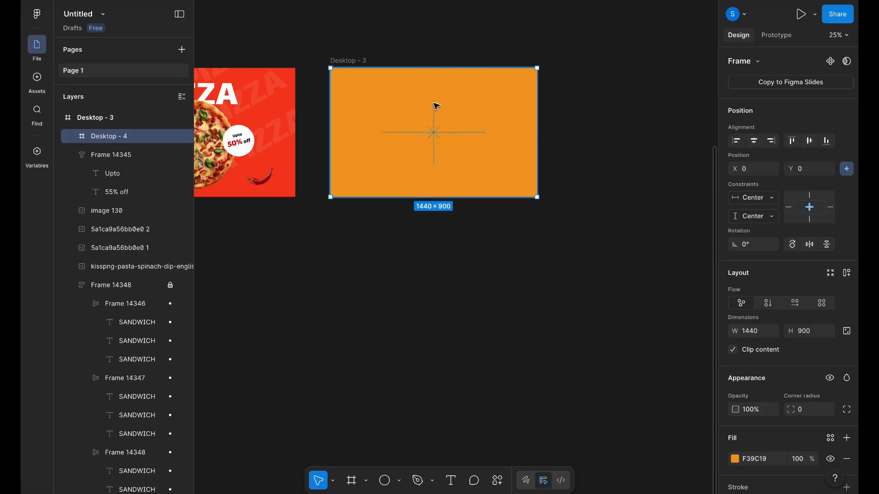
scroll(473, 44, "up", 3)
key("[")
left_click(419, 67)
scroll(419, 67, "down", 2)
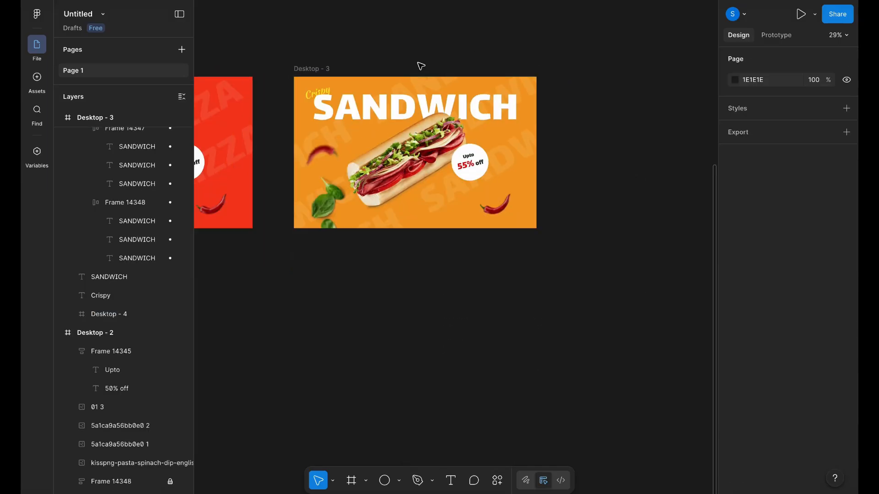
Step: Examine the BURGER and PIZZA landing pages up close, including the BURGER frame's fill and layer structure
scroll(421, 66, "left", 6)
scroll(421, 66, "up", 2)
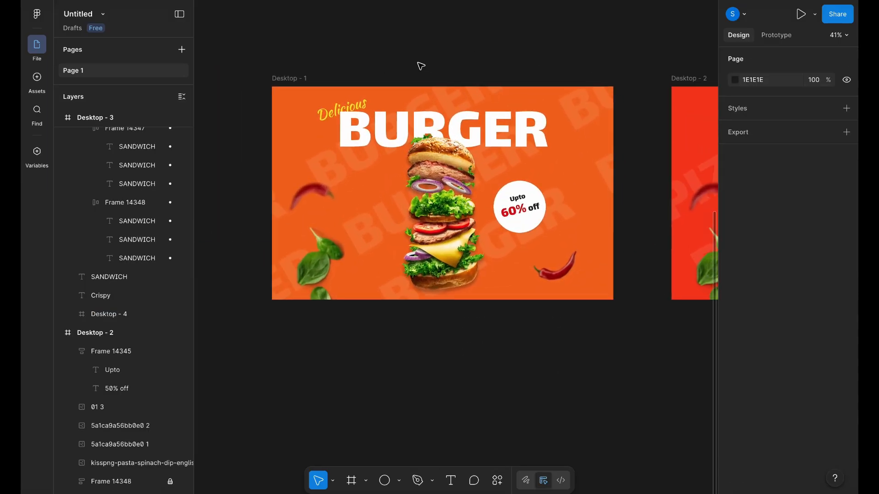
scroll(421, 66, "up", 1)
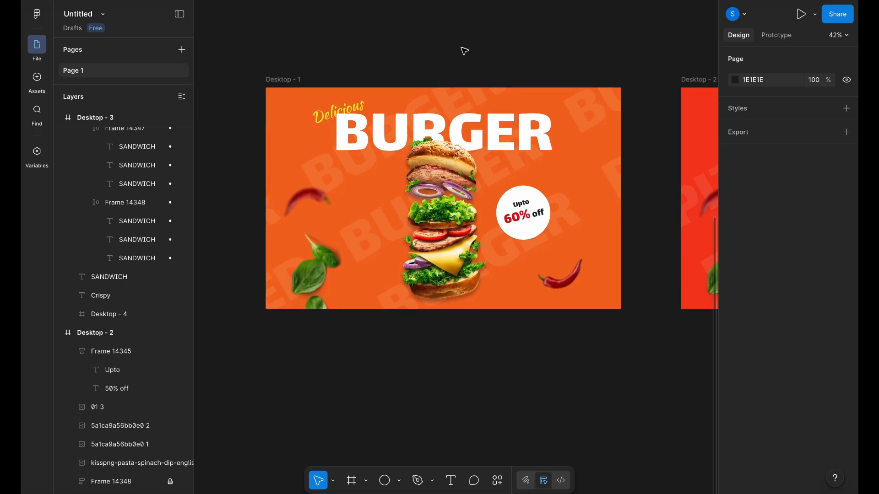
scroll(412, 61, "up", 1)
scroll(412, 61, "right", 5)
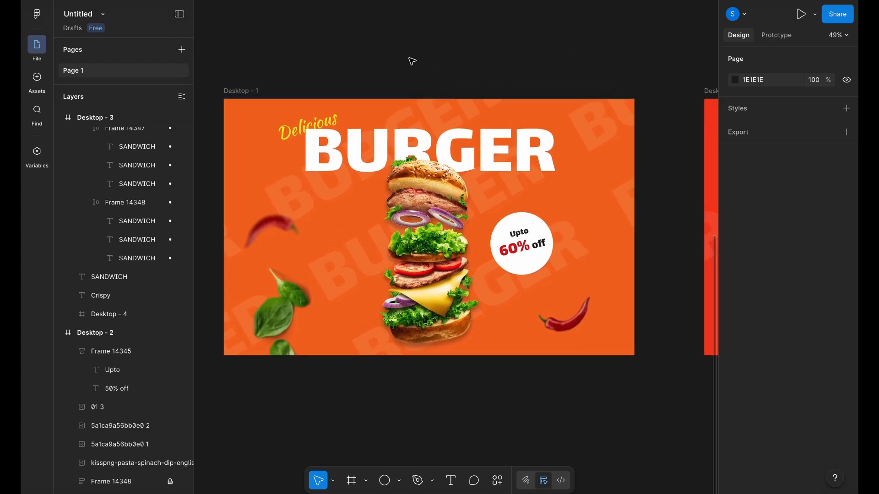
scroll(412, 61, "right", 4)
scroll(412, 61, "left", 7)
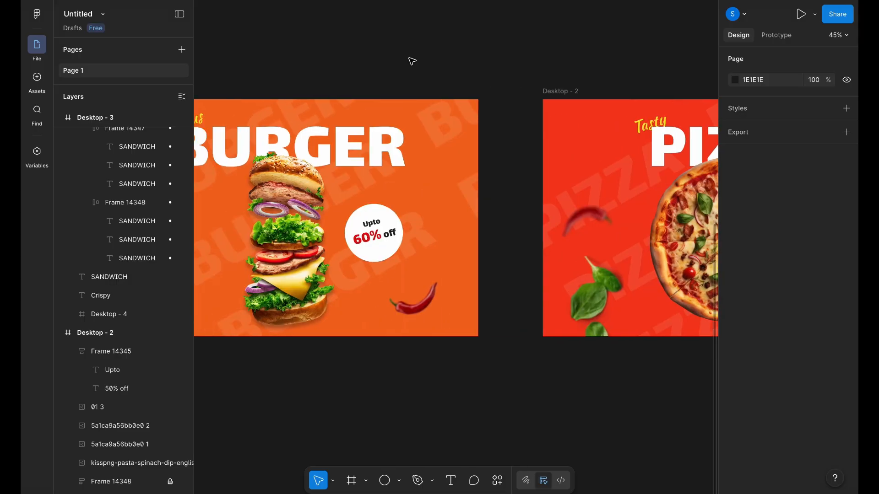
left_click(255, 91)
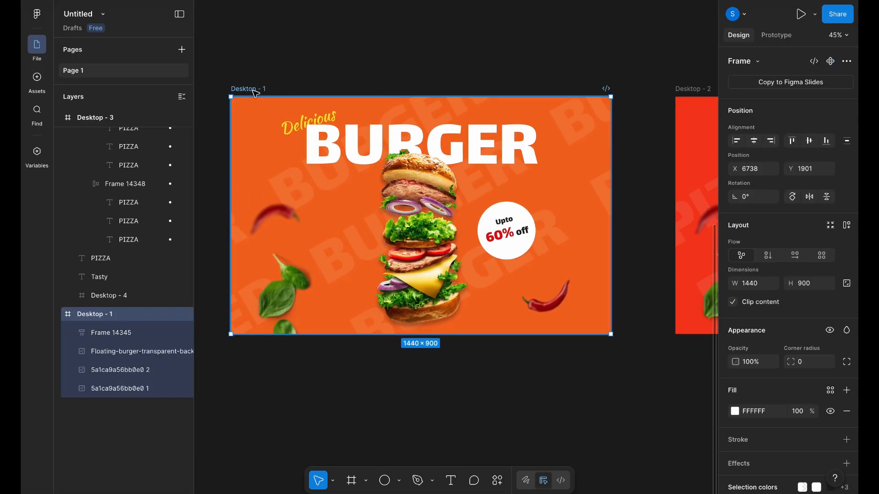
scroll(414, 113, "right", 1)
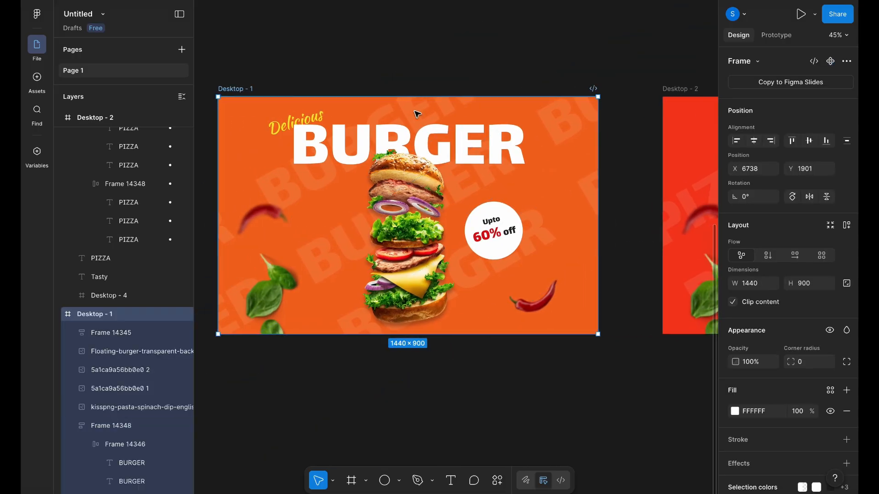
left_click(353, 58)
scroll(426, 76, "down", 2)
scroll(427, 76, "right", 5)
scroll(449, 96, "right", 1)
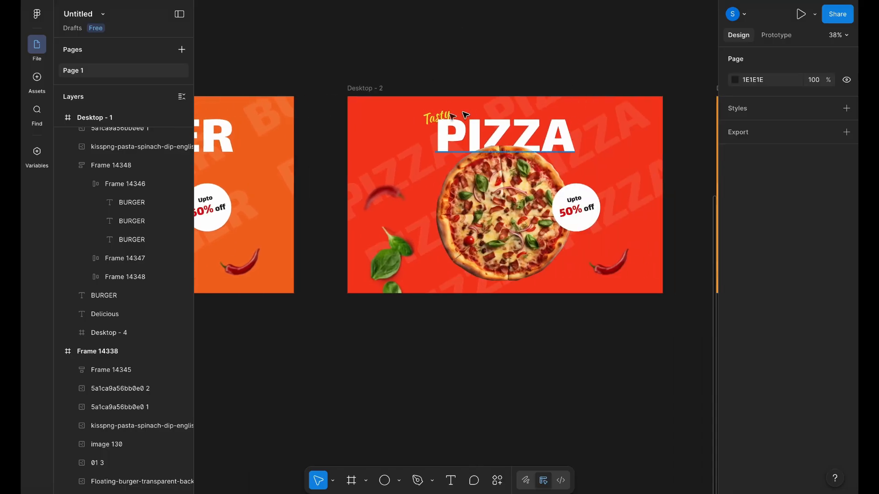
Step: Copy the Tasty and PIZZA title texts from the PIZZA frame and paste them in place into the BURGER frame
left_click(432, 120)
left_click(457, 138, "shift")
scroll(418, 80, "left", 6)
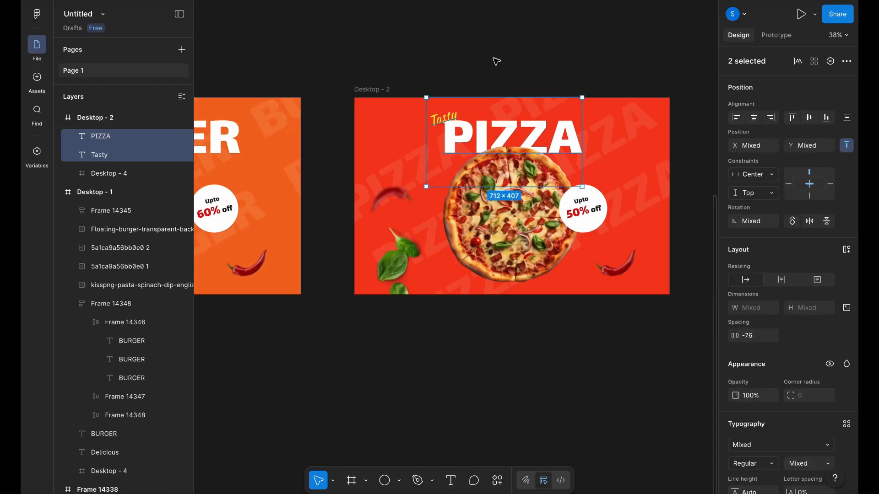
left_click(289, 92)
key("ctrl+v")
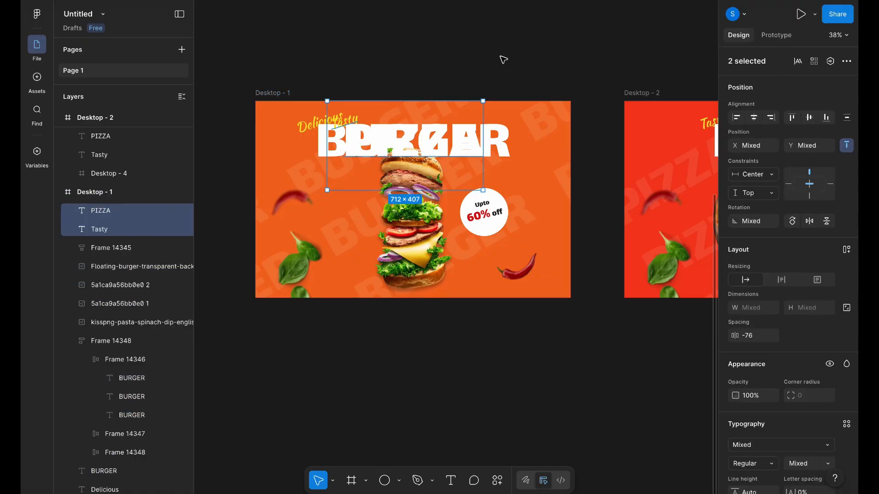
Step: Move the pasted Tasty and PIZZA texts just outside the BURGER frame's right edge, keeping them nested in that frame
left_click_drag(358, 143, 596, 142)
scroll(541, 142, "up", 5)
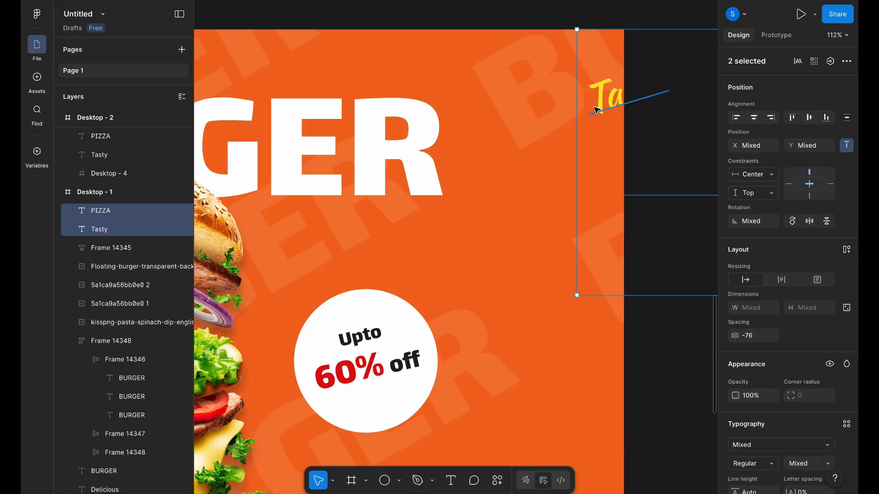
left_click_drag(596, 110, 617, 102)
scroll(327, 114, "down", 5)
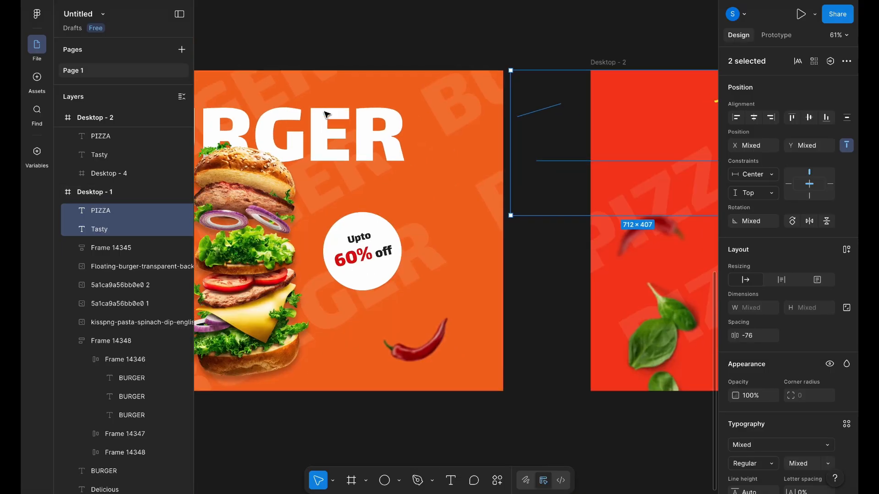
scroll(326, 113, "left", 3)
scroll(326, 114, "down", 3)
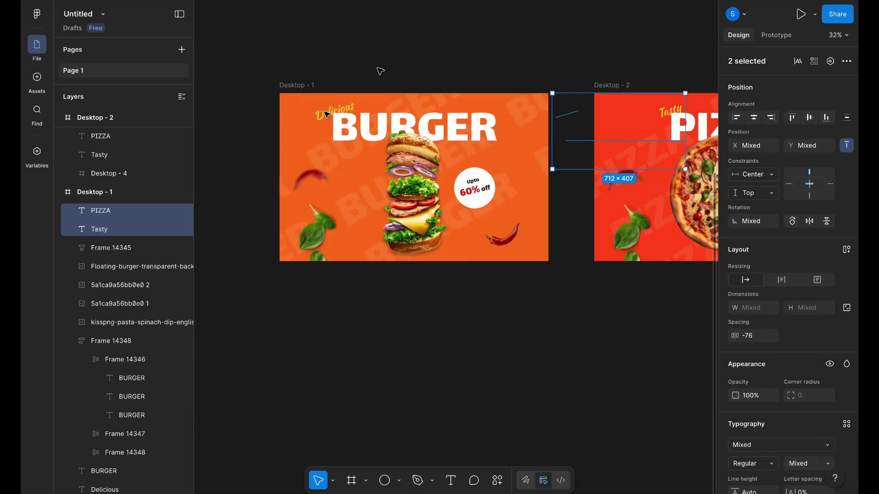
left_click(433, 58)
Step: Copy both chilli images and the basil image from the PIZZA frame and paste them in place into the BURGER frame
scroll(433, 58, "right", 4)
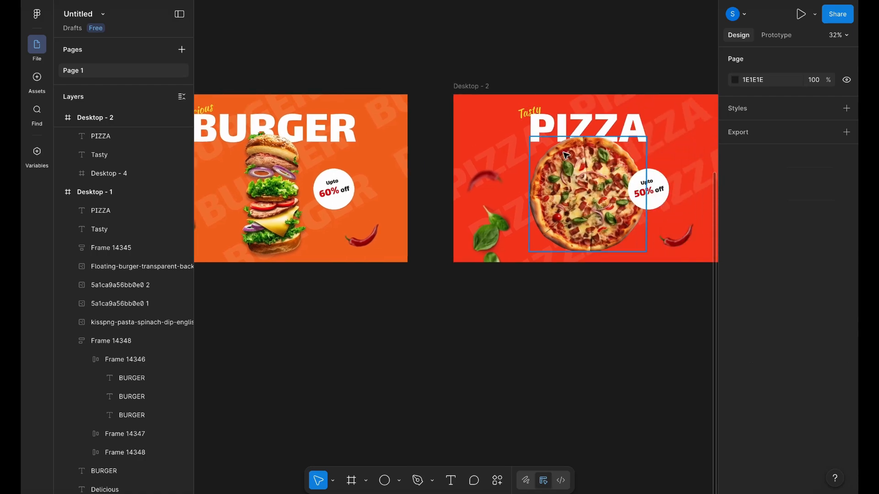
left_click(563, 192)
left_click(493, 176)
left_click(491, 227, "shift")
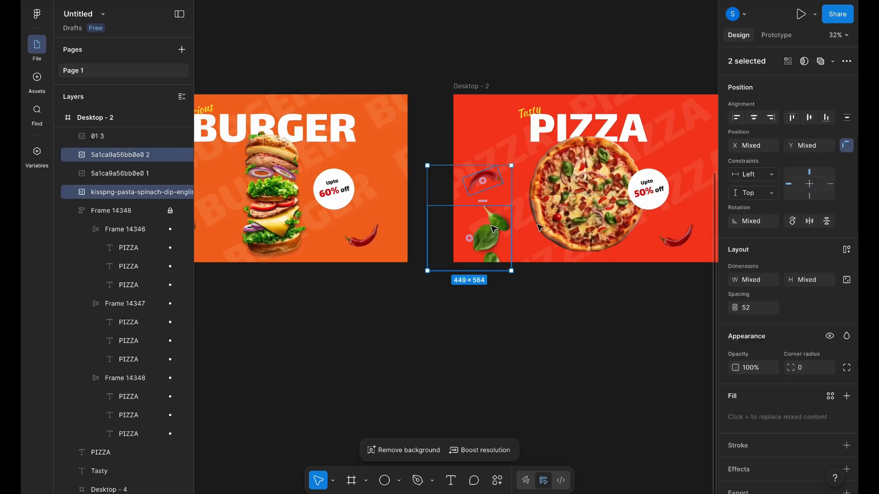
left_click(678, 236, "shift")
scroll(584, 241, "left", 6)
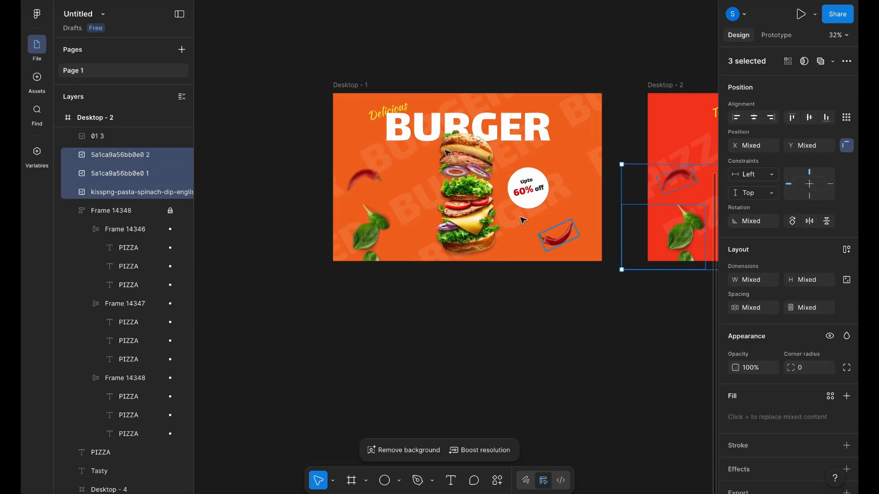
left_click(348, 85)
key("ctrl+v")
Step: Move the pasted chilli and basil images below the BURGER frame's bottom edge, keeping them nested in that frame
scroll(537, 172, "up", 3)
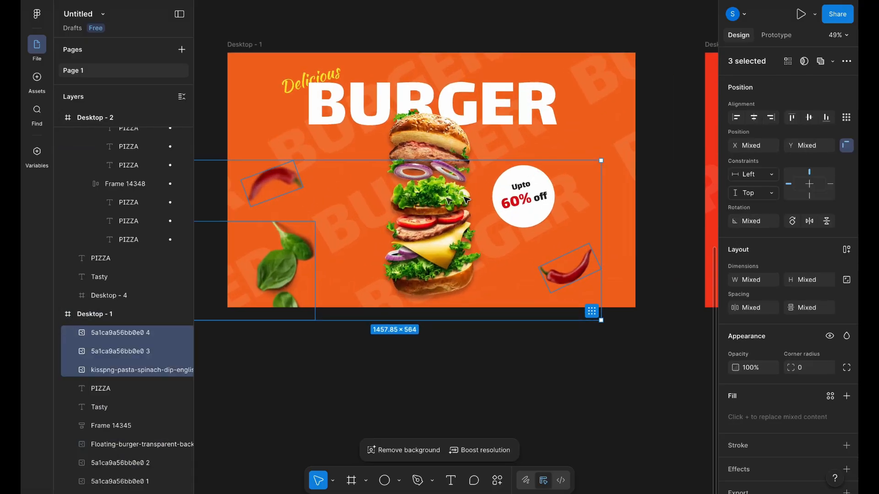
left_click_drag(463, 196, 441, 265)
left_click_drag(346, 245, 326, 306)
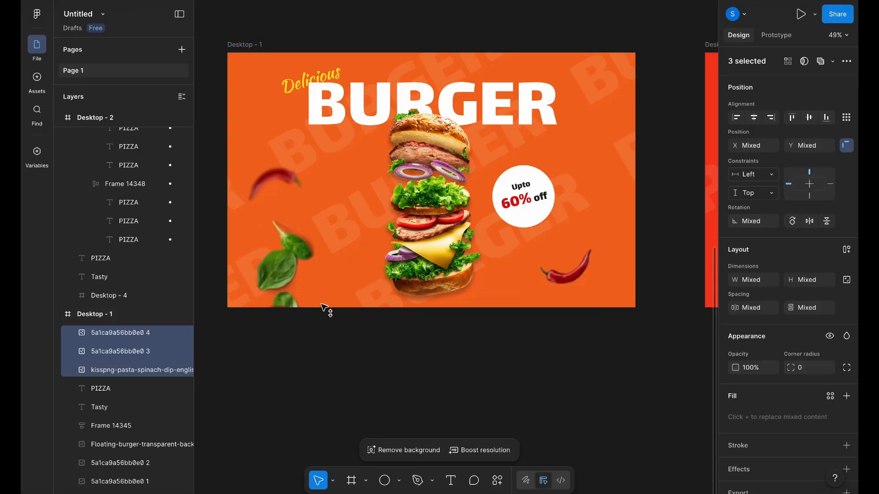
scroll(493, 334, "down", 2)
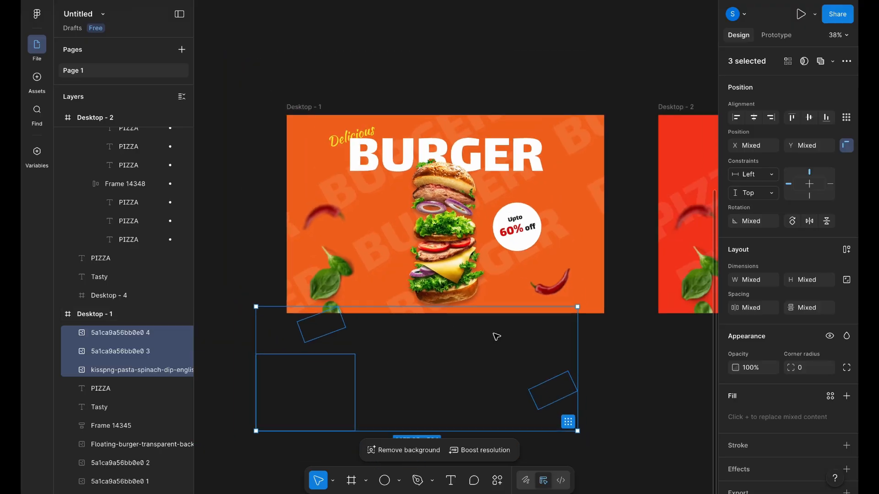
scroll(556, 333, "right", 3)
left_click(556, 333)
Step: Copy the pizza image from the PIZZA frame and paste it in place into the BURGER frame
scroll(556, 333, "right", 2)
scroll(559, 337, "right", 2)
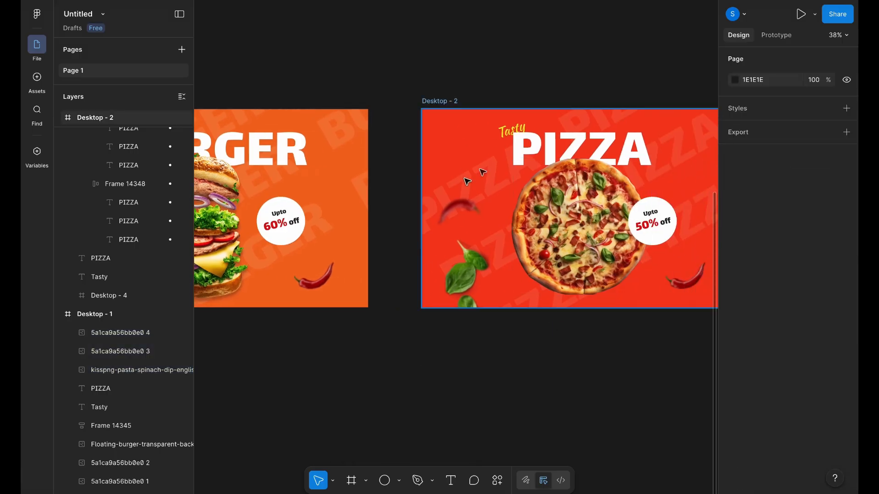
left_click(562, 220)
scroll(561, 220, "right", 3)
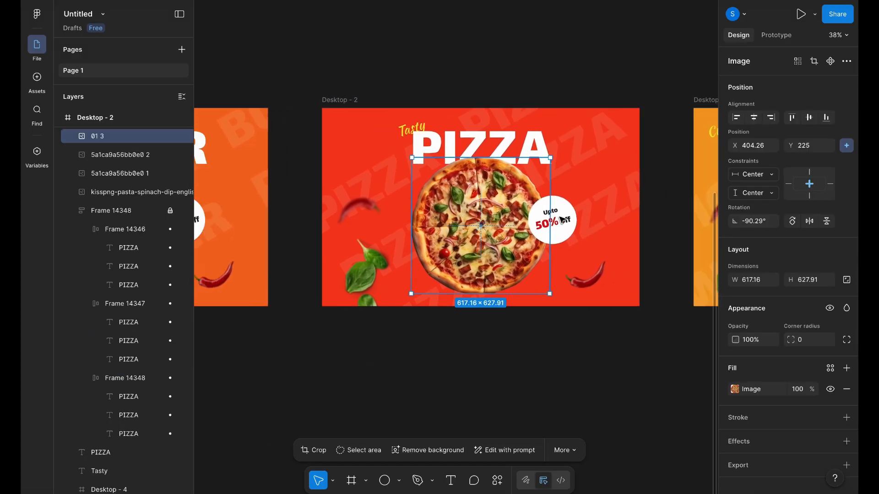
scroll(562, 220, "down", 2)
scroll(562, 220, "right", 1)
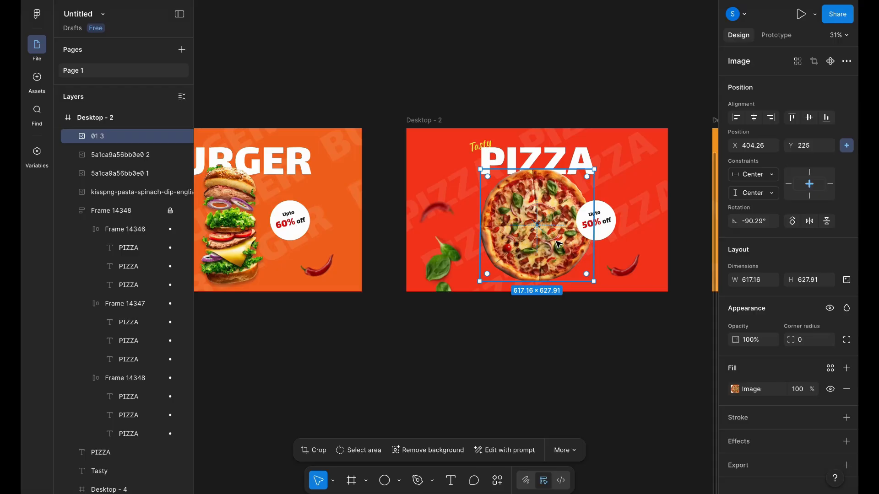
scroll(558, 244, "left", 5)
left_click(349, 122)
key("ctrl+v")
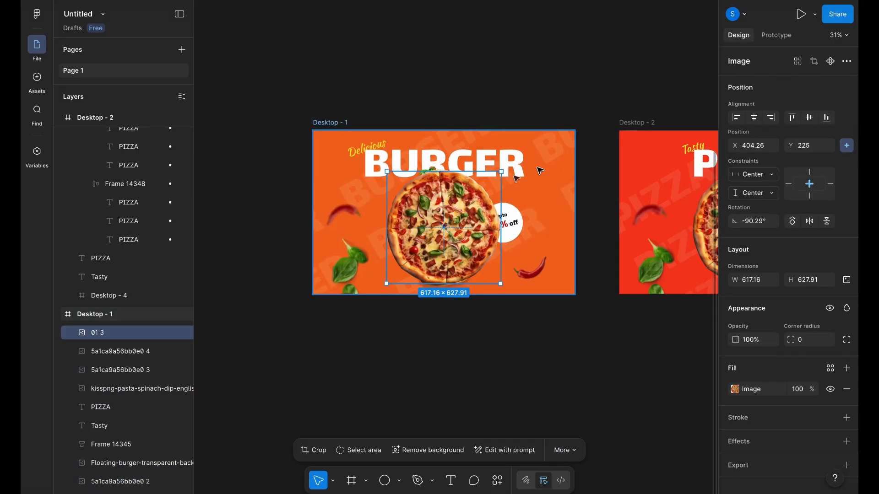
Step: Move the pasted pizza image straight down to Y 902, just below the BURGER frame's visible area
left_click_drag(435, 203, 460, 332)
scroll(437, 259, "up", 5)
scroll(449, 330, "up", 5)
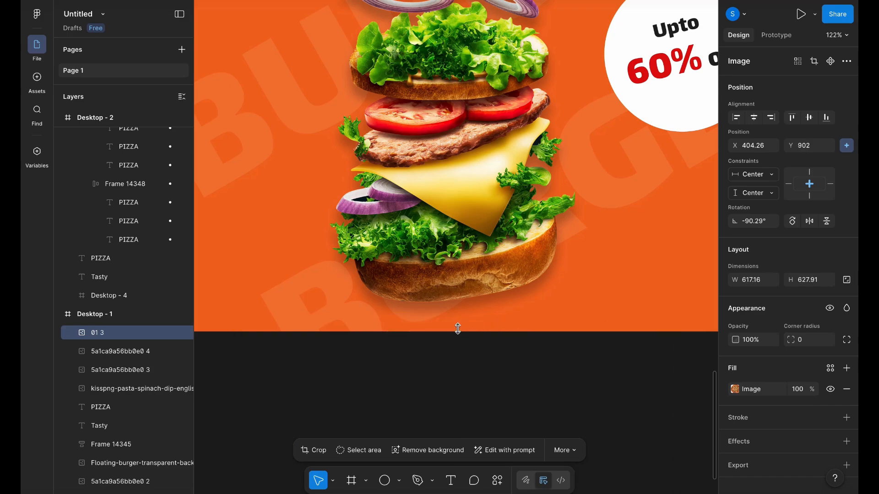
scroll(458, 329, "down", 10)
left_click(576, 371)
Step: Copy the round Upto 50% off badge from the PIZZA frame and paste it in place into the BURGER frame
scroll(575, 370, "right", 5)
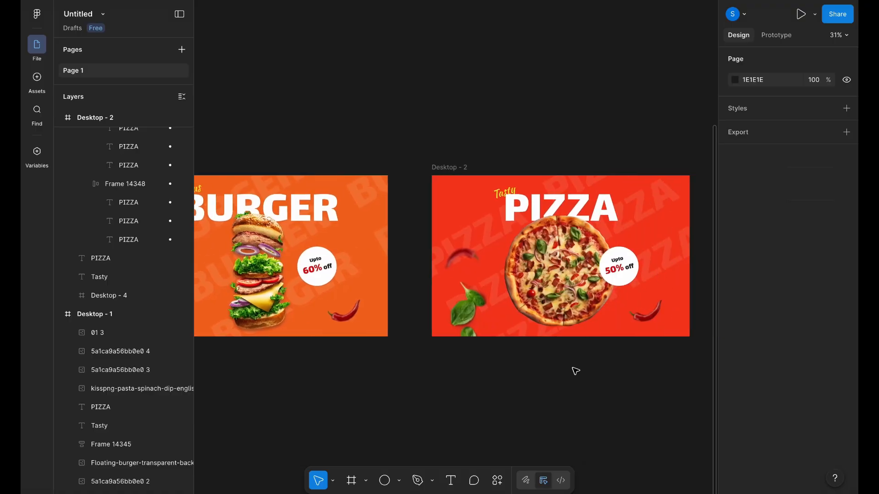
left_click(616, 270)
scroll(291, 176, "left", 5)
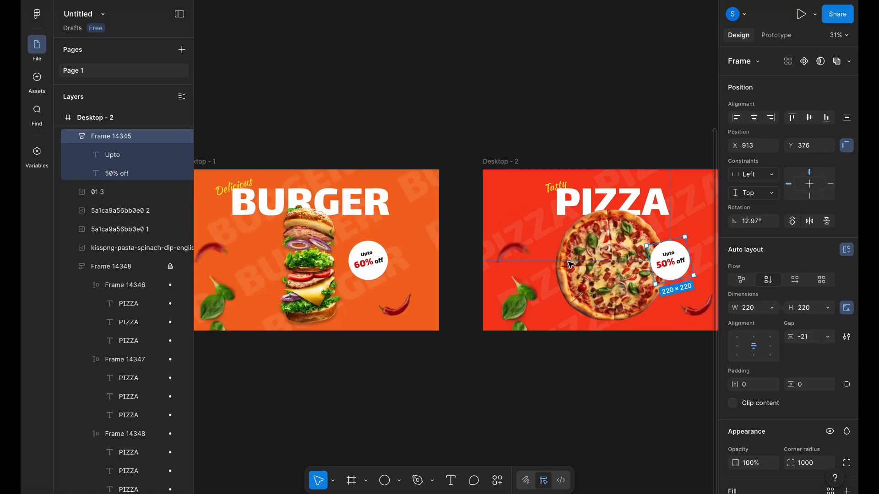
left_click(320, 162)
key("ctrl+v")
scroll(597, 290, "up", 5)
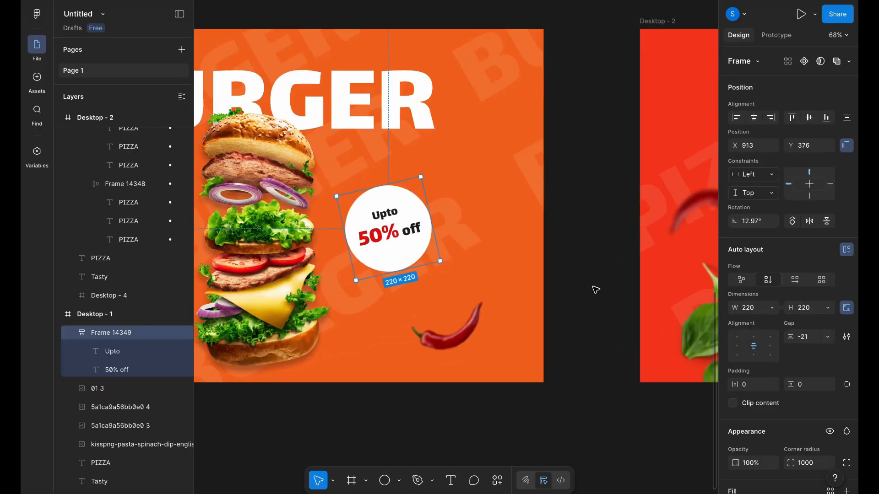
scroll(377, 224, "up", 3)
scroll(378, 224, "up", 2)
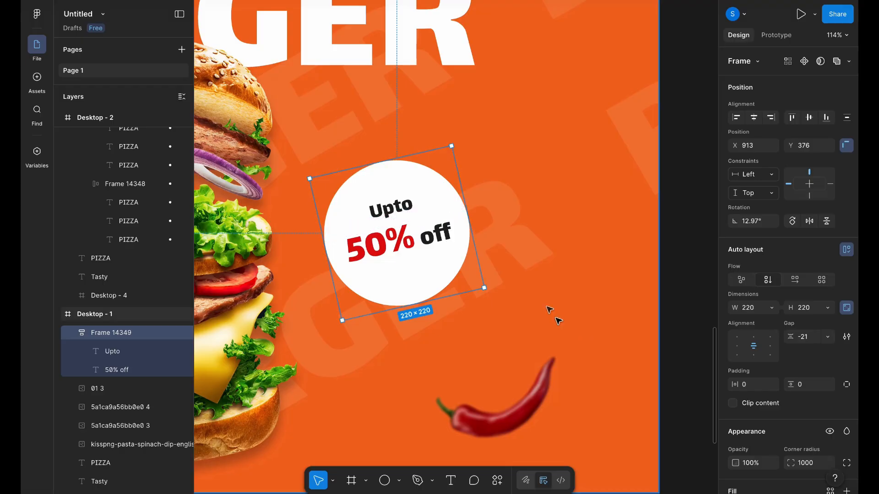
Step: Scale the pasted 50% off badge about its centre to roughly 82 × 82 and set its opacity to 0%
key("k")
left_click_drag(451, 146, 419, 212)
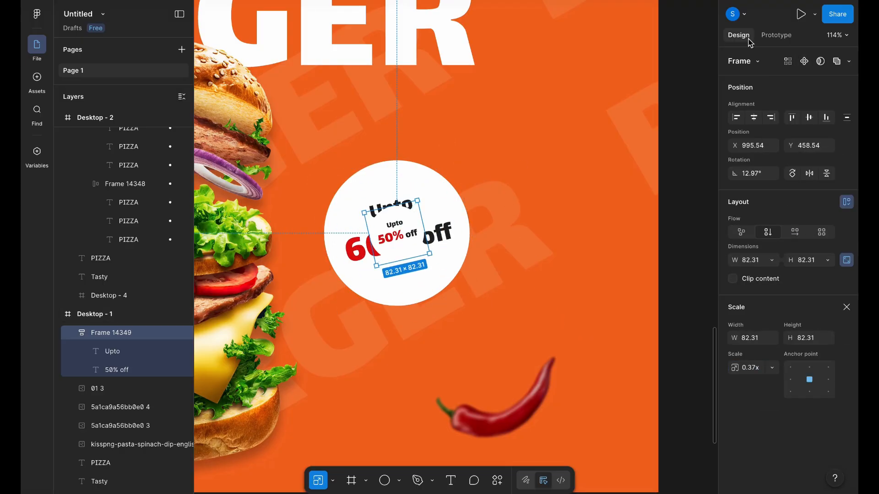
left_click(846, 307)
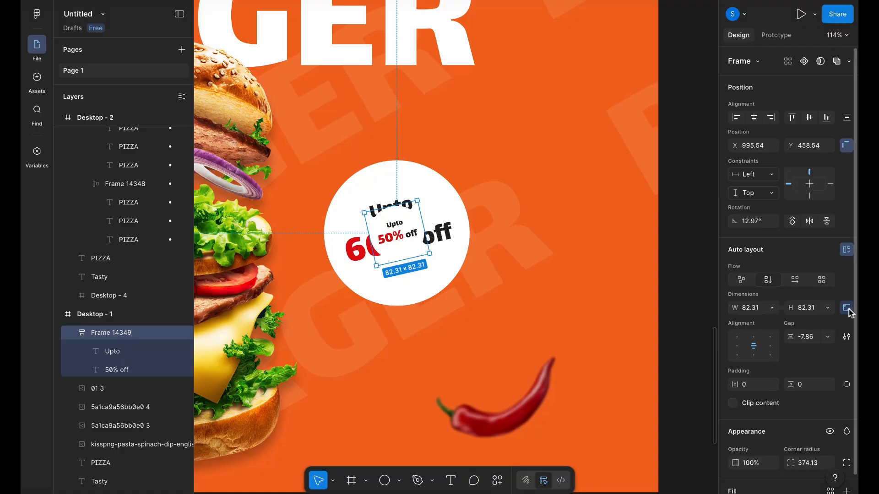
scroll(791, 437, "down", 2)
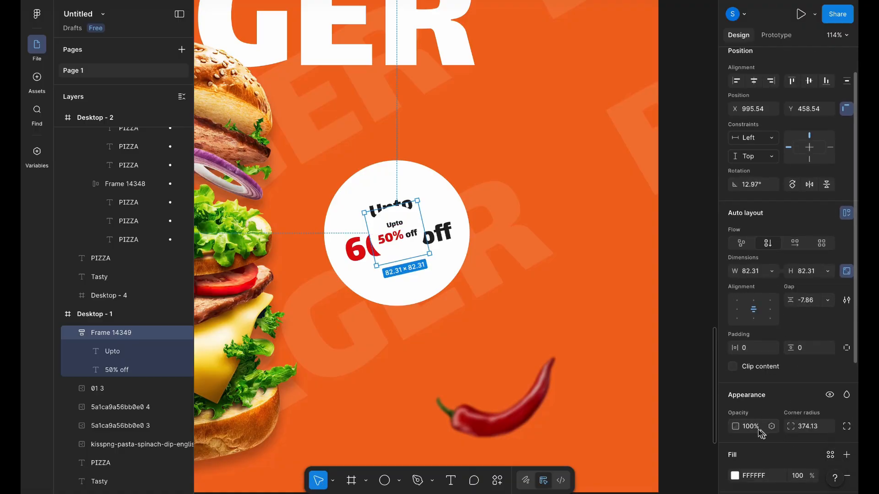
key("ctrl+z")
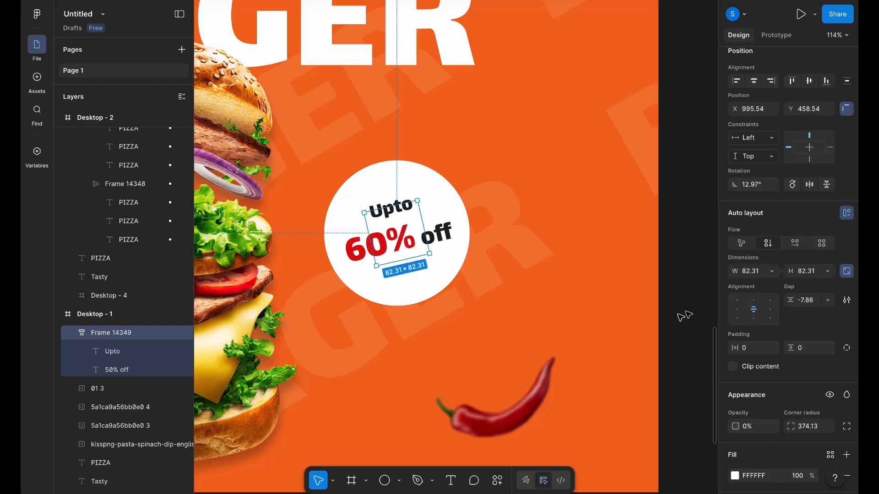
left_click(688, 314)
Step: Unlock the PIZZA frame's diagonal text pattern and paste a copy of it in place into the BURGER frame
scroll(689, 314, "down", 5)
scroll(618, 206, "right", 2)
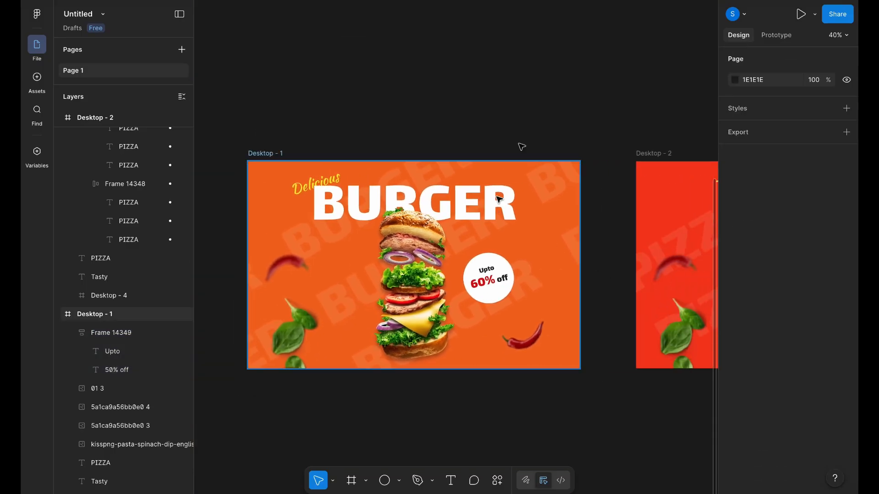
scroll(541, 112, "down", 1)
scroll(542, 112, "right", 5)
scroll(430, 184, "down", 1)
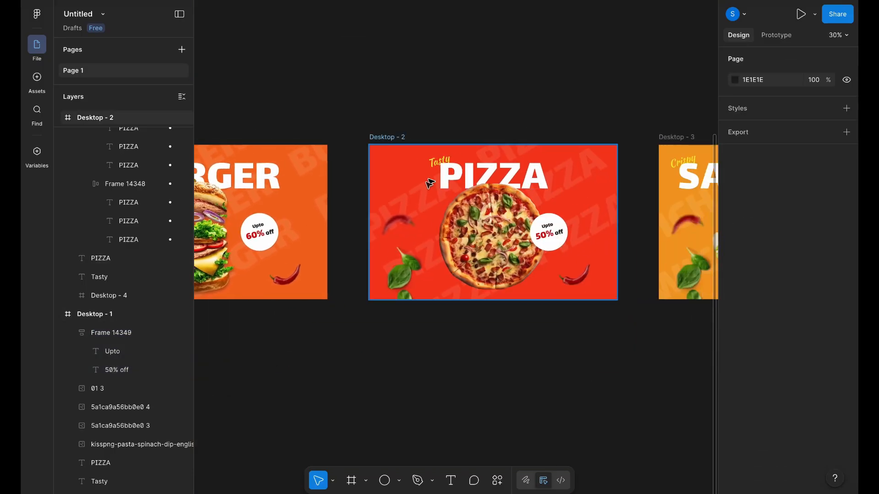
left_click(400, 150)
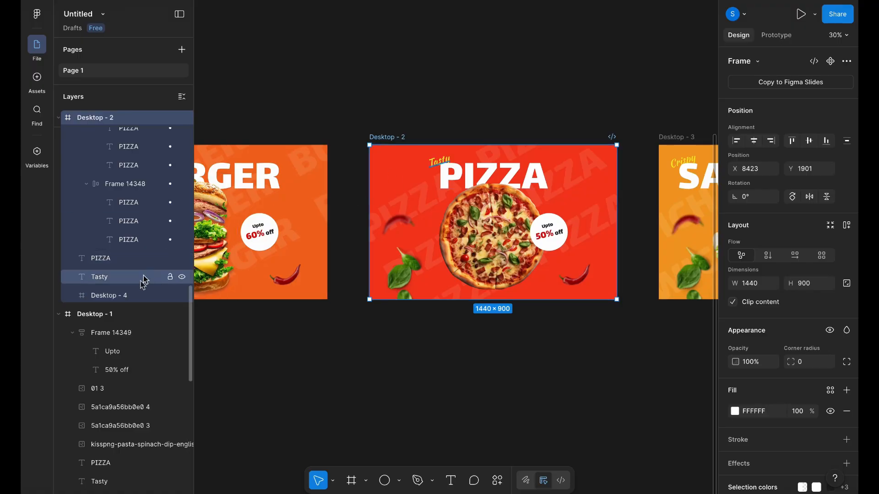
scroll(156, 224, "up", 5)
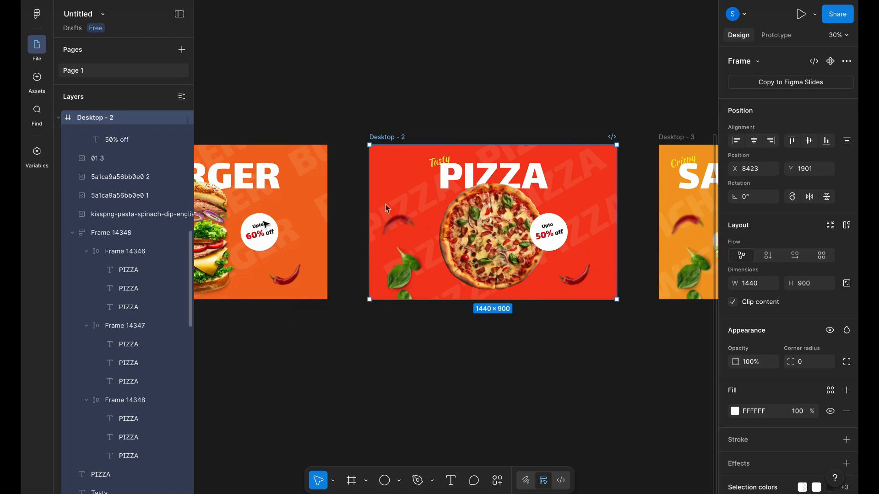
left_click(133, 233)
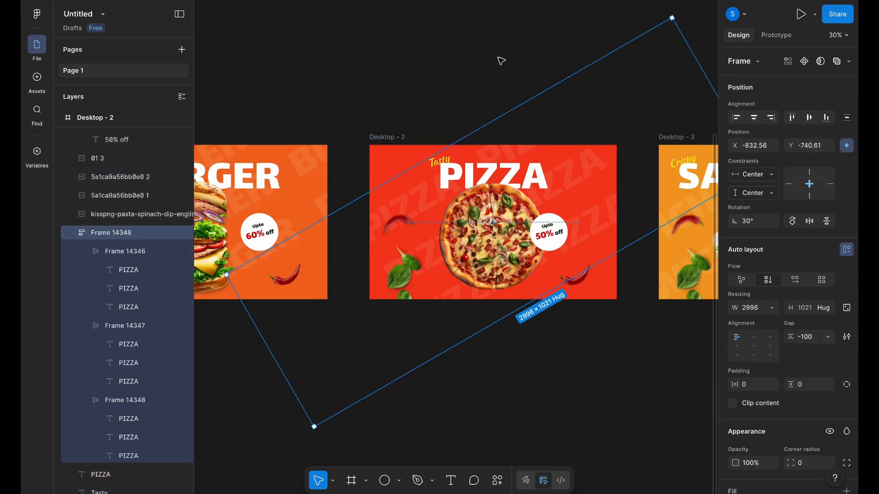
scroll(498, 57, "left", 7)
left_click(418, 136)
key("ctrl+v")
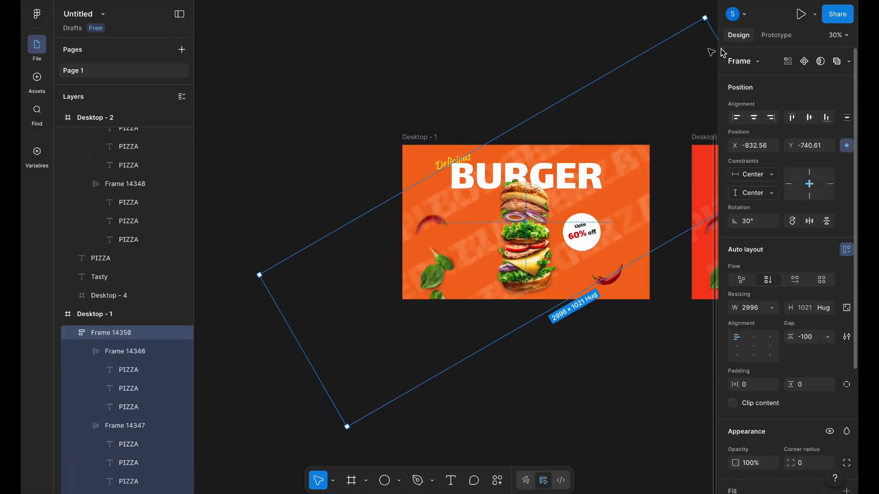
Step: Send the pasted PIZZA text pattern to the back of the BURGER frame and set its opacity to 0%
right_click(599, 144)
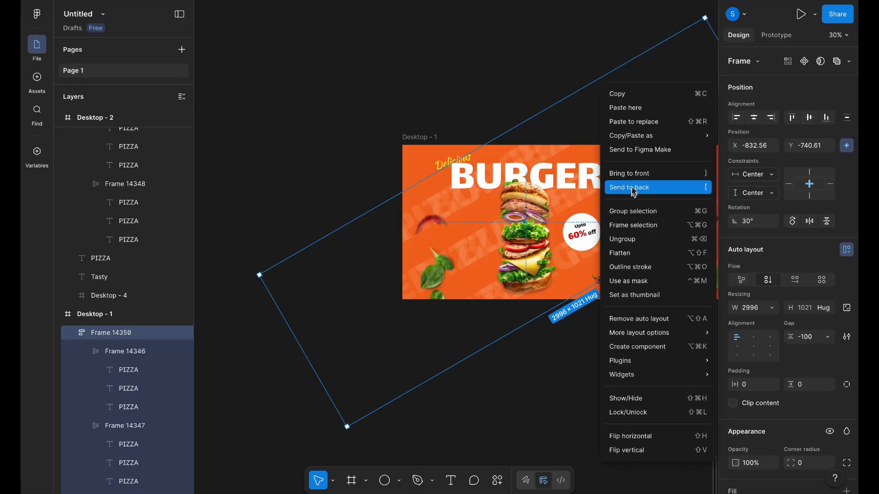
left_click(634, 190)
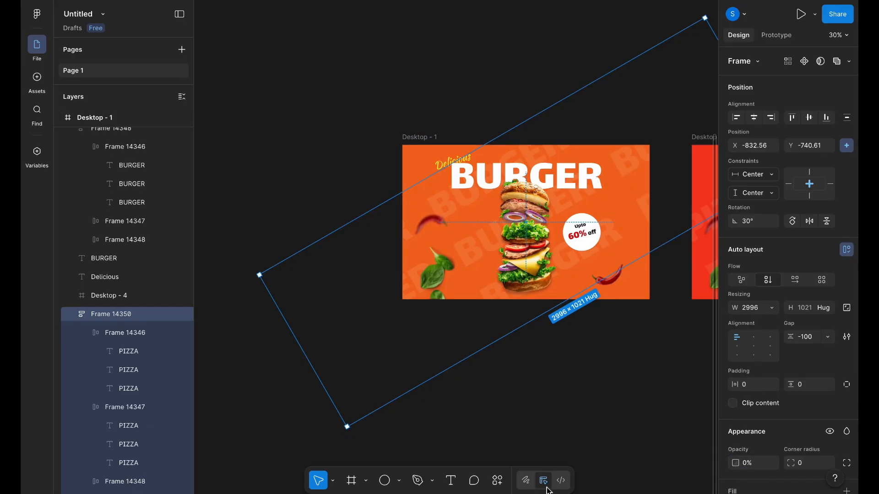
left_click(587, 384)
Step: Copy the solid red background frame inside the PIZZA frame and paste it in place into the BURGER frame
scroll(572, 366, "right", 10)
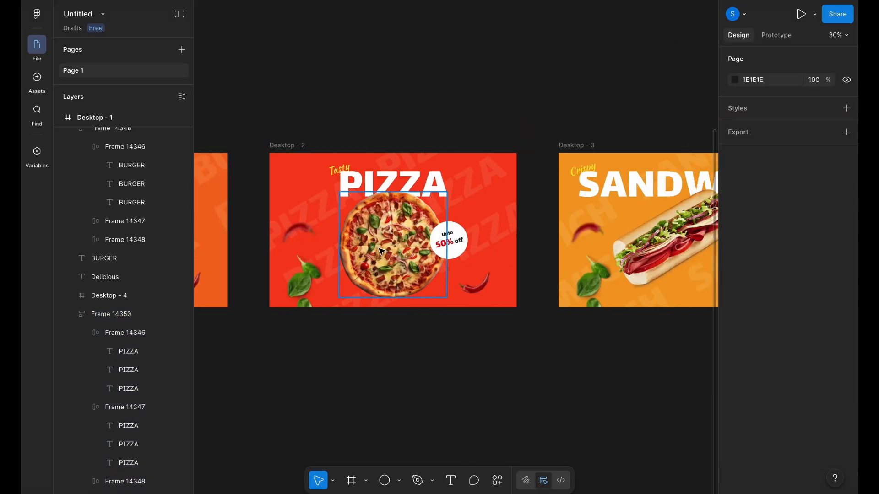
scroll(381, 250, "up", 3)
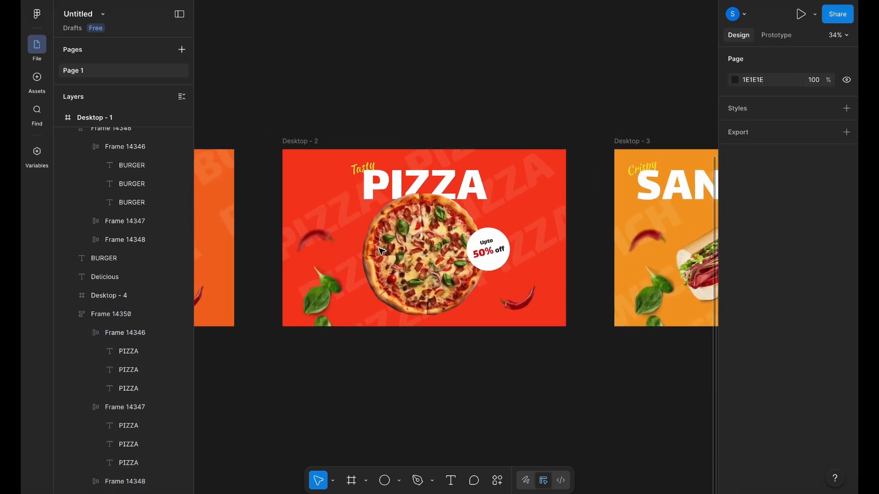
scroll(381, 251, "left", 2)
left_click(315, 164)
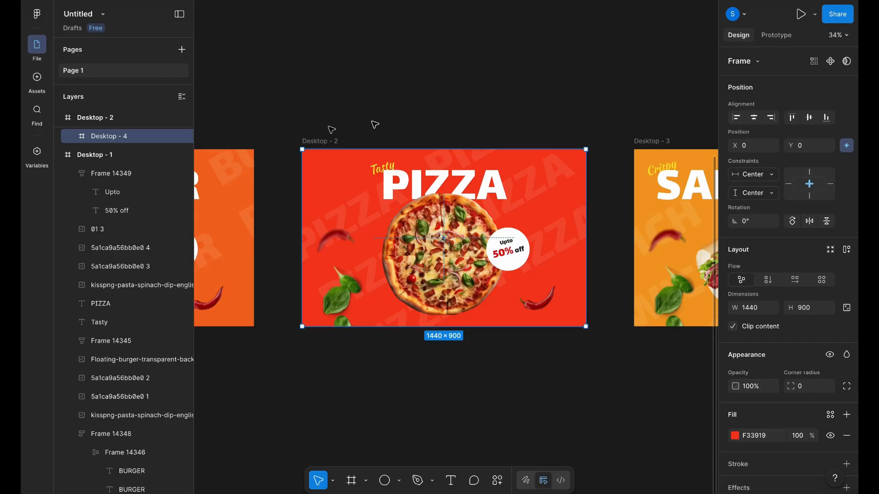
left_click(183, 136)
scroll(474, 108, "left", 5)
left_click(230, 141)
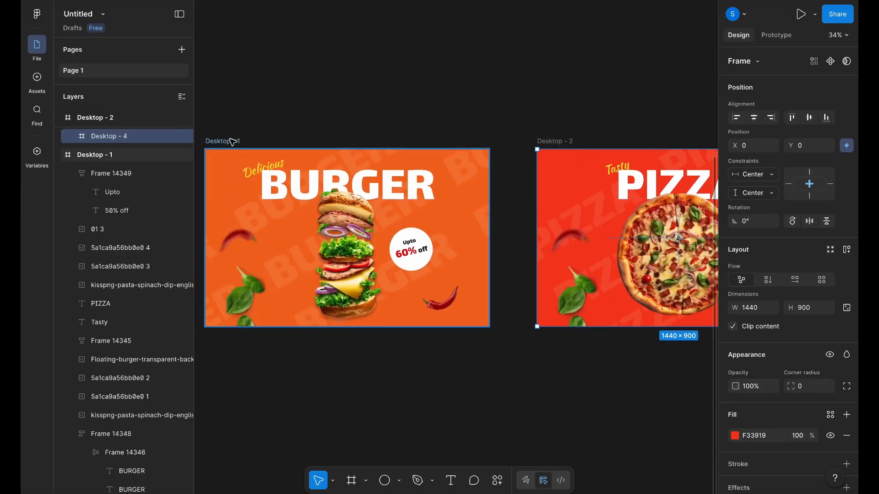
key("ctrl+v")
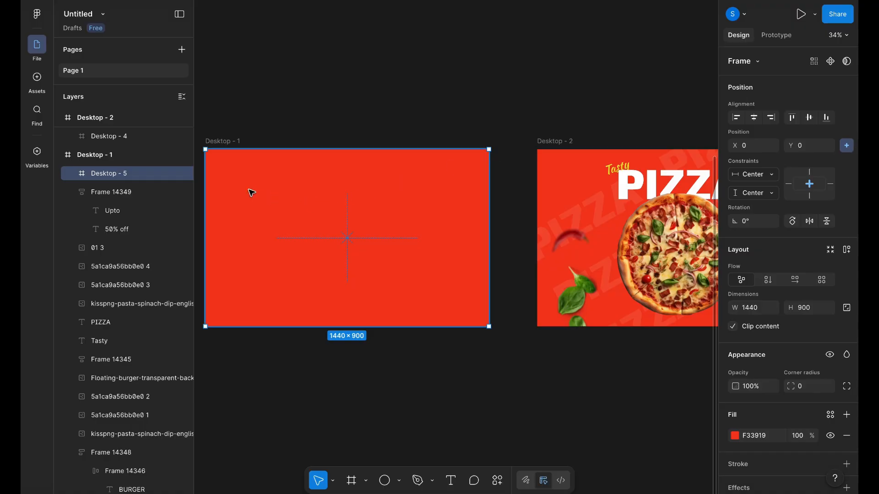
Step: Move the pasted red background horizontally past the BURGER frame's right edge, to X 1451 and Y 0
left_click_drag(249, 190, 461, 195)
scroll(460, 195, "up", 5)
left_click_drag(441, 226, 538, 220)
left_click_drag(521, 262, 545, 260)
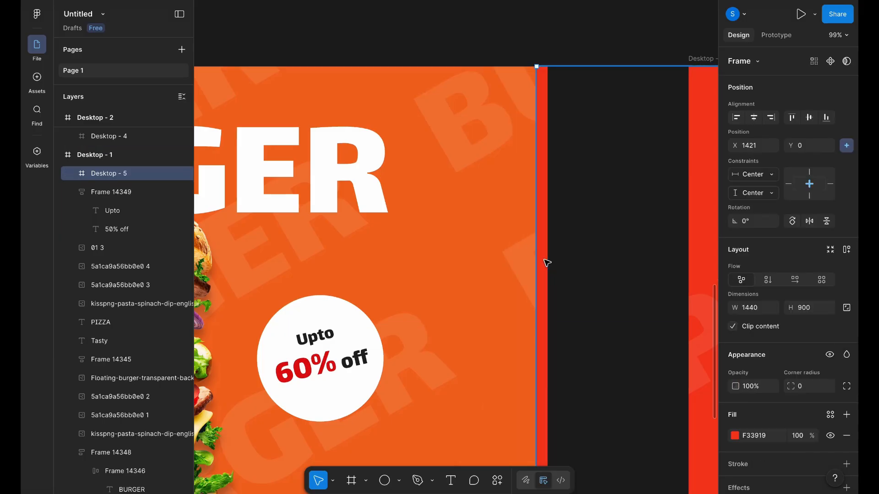
key("Right")
key("Right")
key("Right")
key("Right")
key("Right")
key("Right")
key("Right")
key("Right")
key("Right")
key("Right")
key("Right")
key("Right")
key("Right")
key("Right")
key("Right")
key("Right")
key("Right")
key("Right")
key("Right")
key("Right")
key("Right")
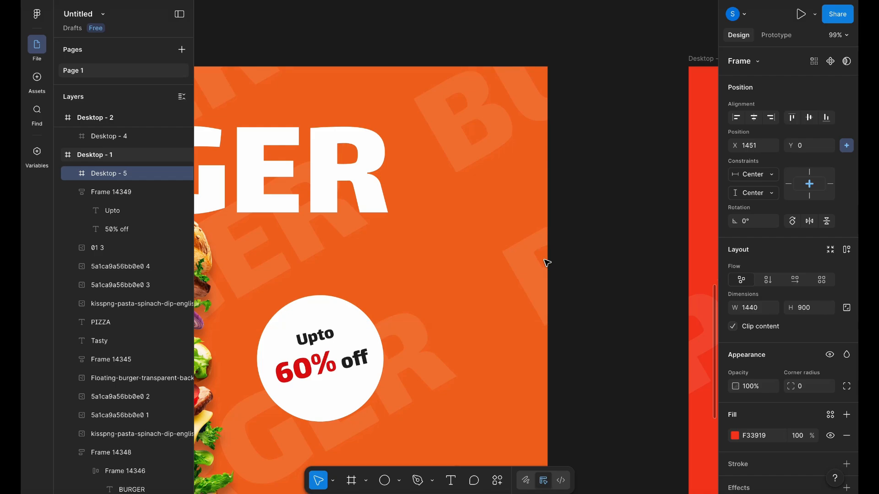
scroll(573, 189, "down", 5)
left_click(521, 145)
Step: Copy the burger, 60% off badge, both chillies, basil leaves and the Delicious and BURGER texts, and paste them in place into the PIZZA frame
scroll(521, 145, "right", 3)
scroll(339, 212, "up", 3)
scroll(485, 345, "left", 1)
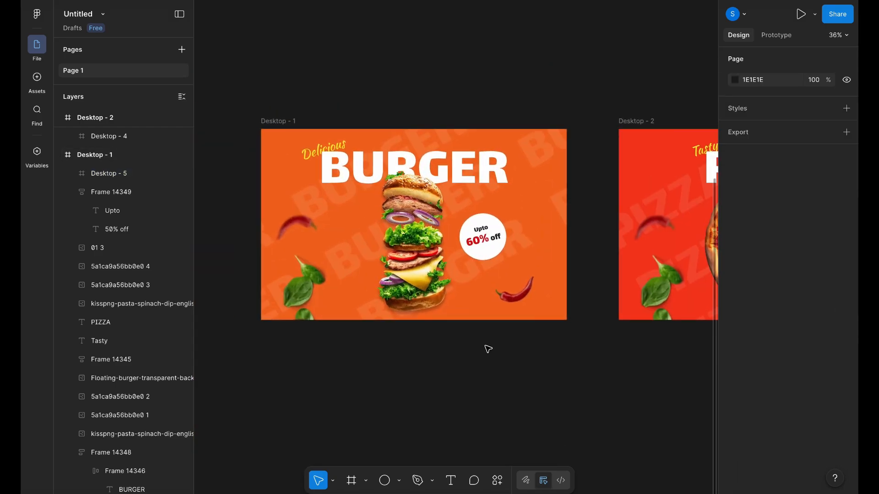
scroll(475, 337, "down", 1)
scroll(411, 292, "right", 3)
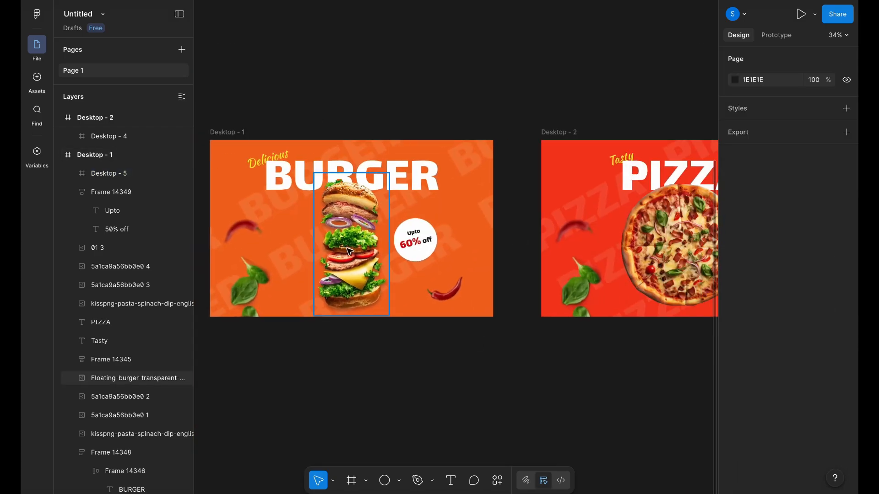
left_click(369, 276)
scroll(403, 274, "right", 1)
left_click(407, 240, "shift")
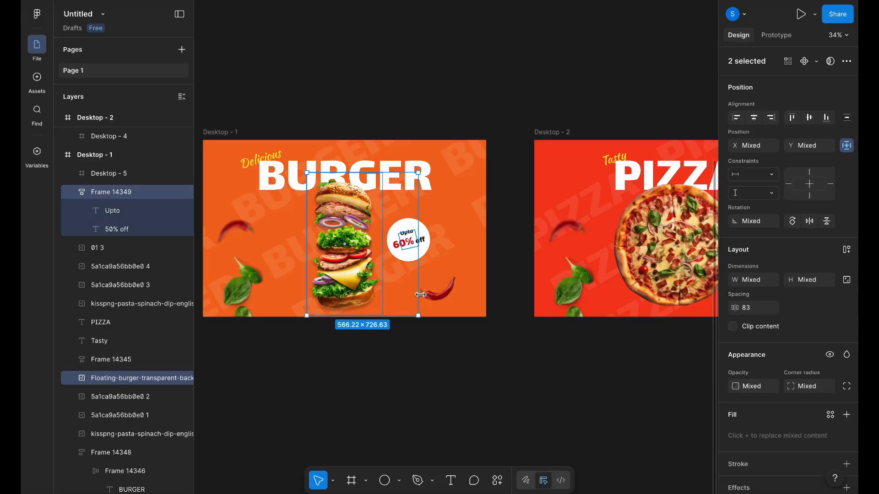
left_click(414, 254)
left_click(442, 297, "shift")
left_click(353, 286, "shift")
left_click(251, 277, "shift")
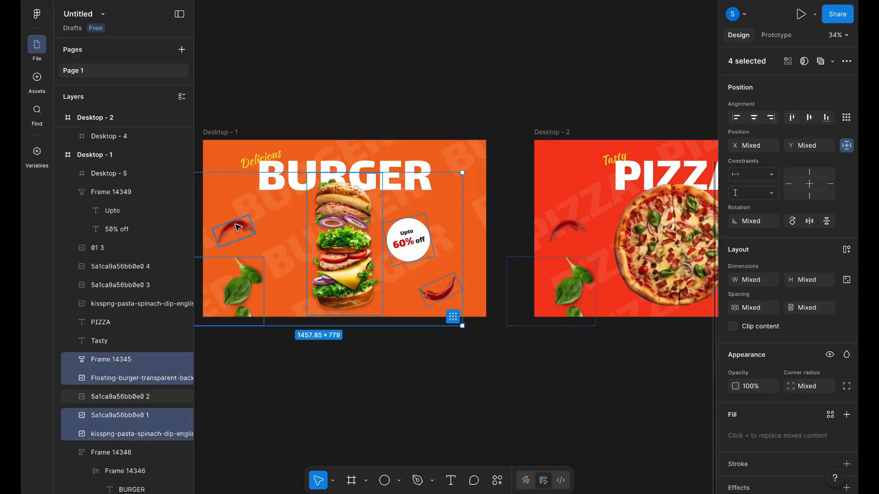
key("Escape")
key("ctrl+z")
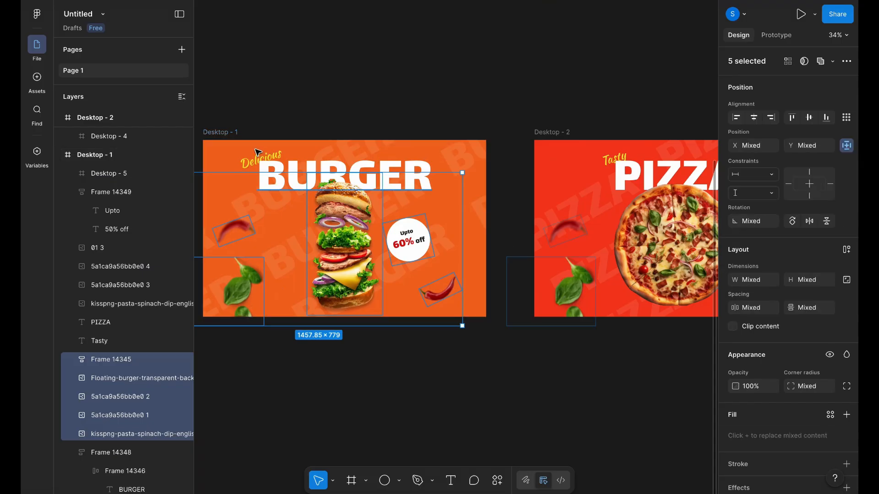
left_click(255, 160, "shift")
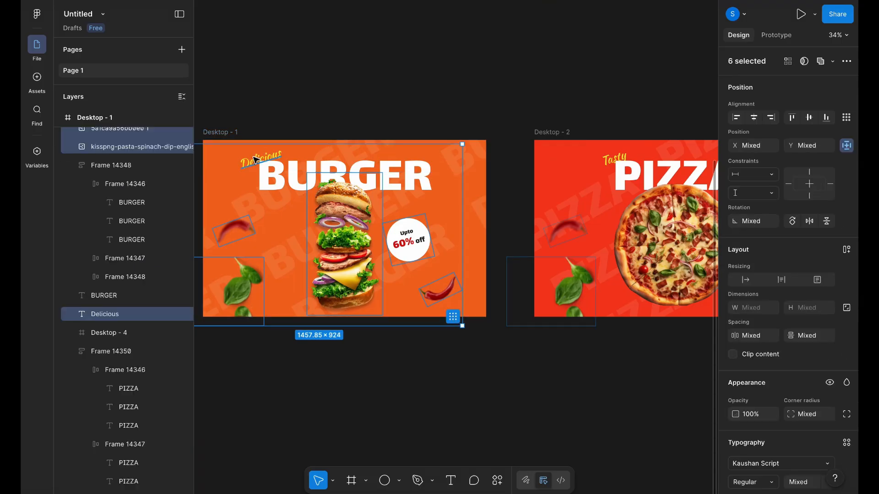
left_click(295, 161, "shift")
left_click(326, 157, "shift")
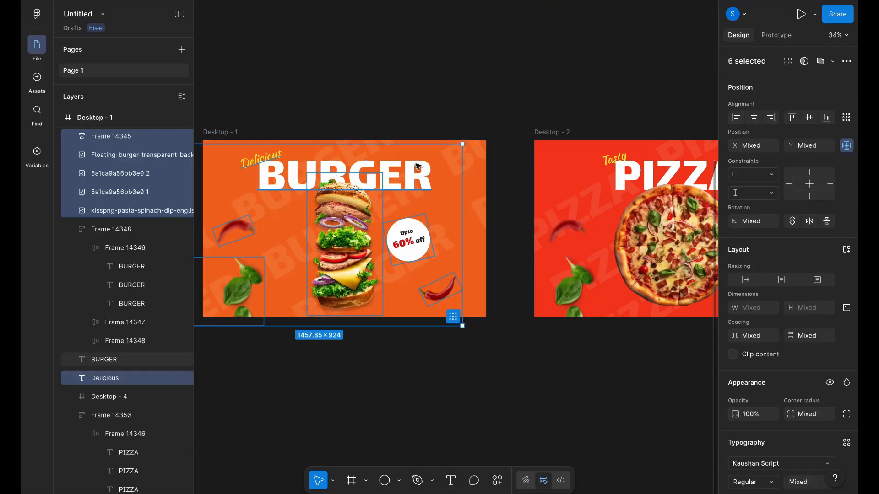
left_click(416, 165, "shift")
scroll(417, 165, "down", 3)
scroll(494, 155, "right", 3)
scroll(495, 155, "up", 2)
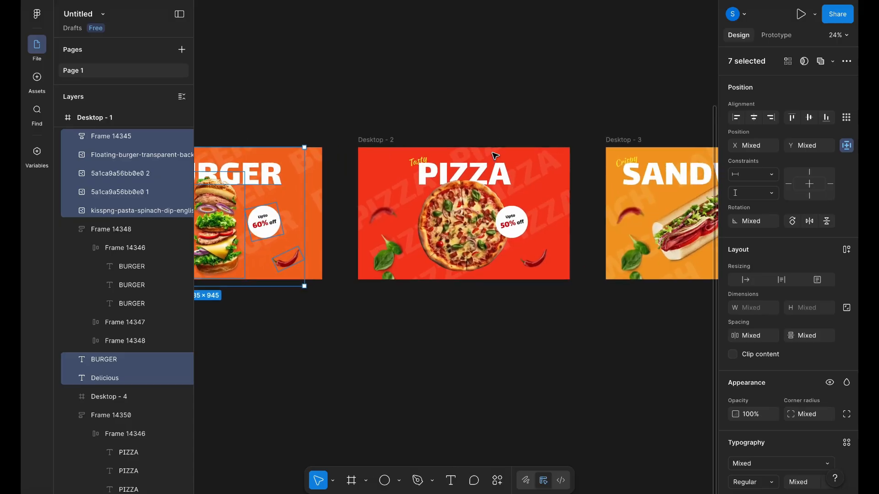
left_click(366, 141)
key("ctrl+v")
scroll(605, 132, "up", 3)
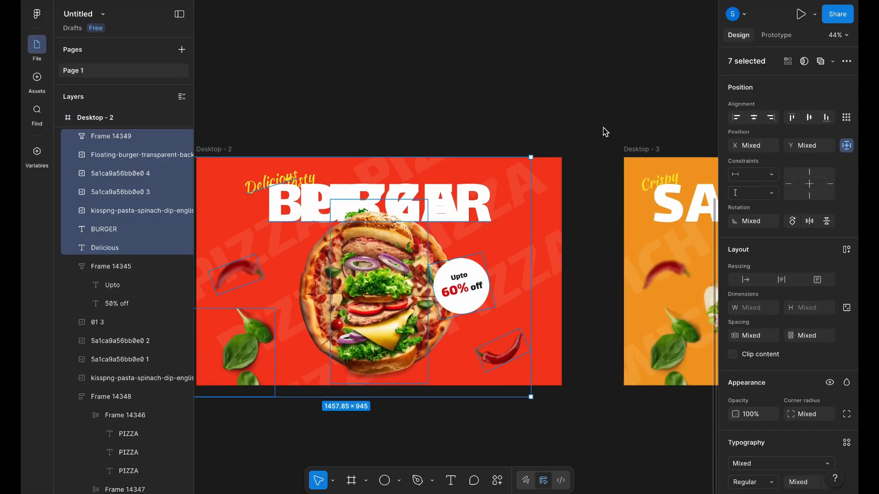
Step: Move the pasted burger image straight up, past the PIZZA frame's upper edge
left_click(380, 248)
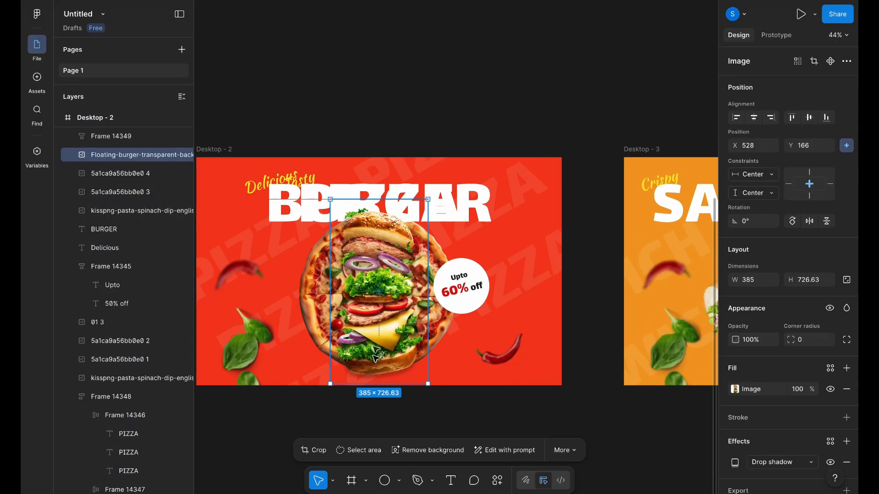
left_click_drag(376, 355, 367, 145)
scroll(378, 177, "up", 5)
Step: Move the pasted BURGER and Delicious texts together past the PIZZA frame's left edge, outside the visible area
left_click(376, 216)
scroll(377, 217, "down", 4)
scroll(334, 206, "left", 2)
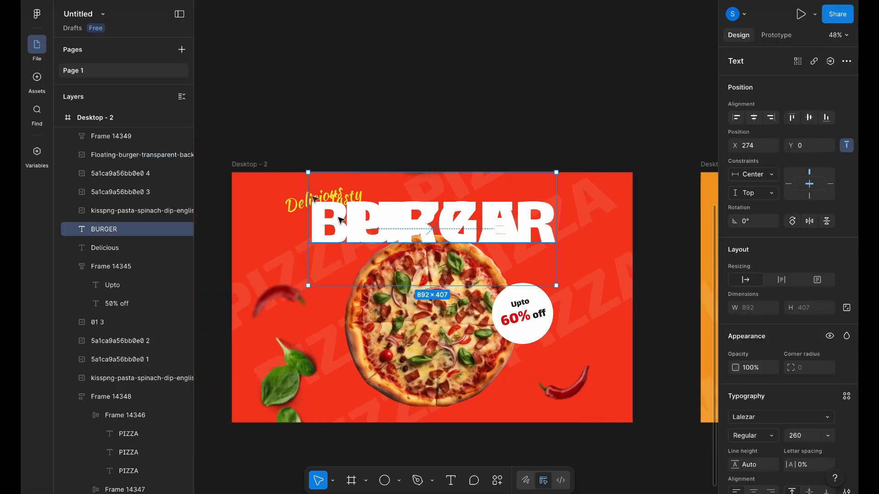
scroll(296, 196, "up", 3)
left_click(281, 207, "shift")
scroll(346, 227, "down", 3)
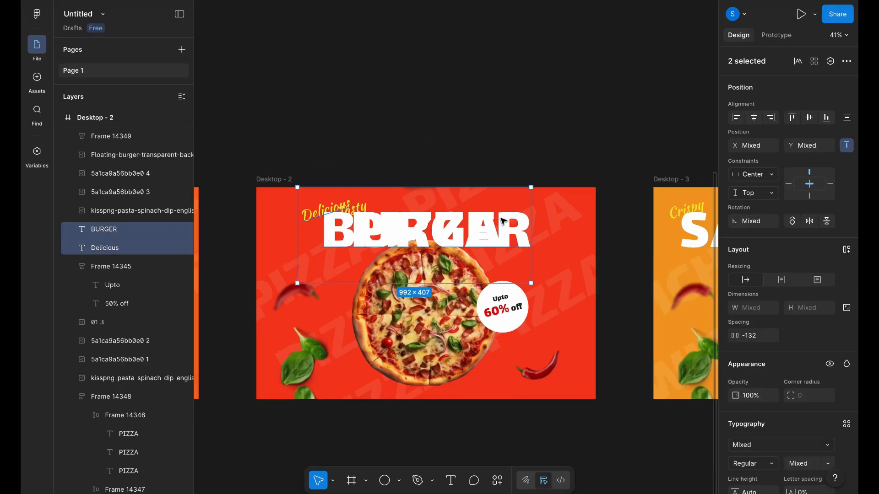
left_click_drag(496, 224, 259, 251)
scroll(283, 230, "up", 4)
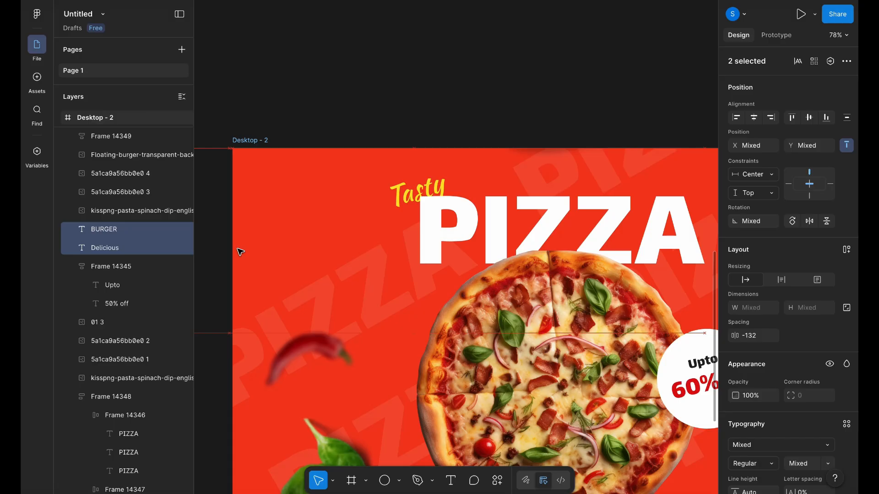
scroll(238, 250, "down", 4)
Step: Move the pasted chillies and basil leaves together above the PIZZA frame's upper edge, completely outside the visible area
left_click(267, 297)
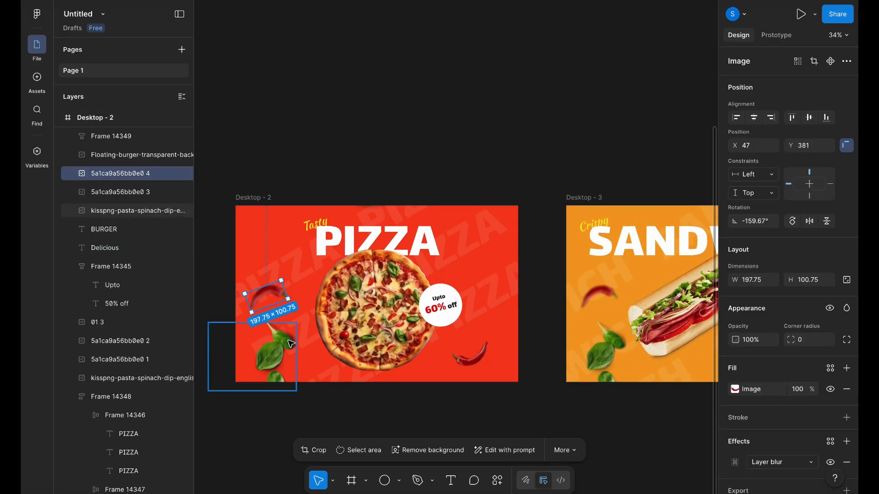
left_click(291, 343, "shift")
left_click(472, 356, "shift")
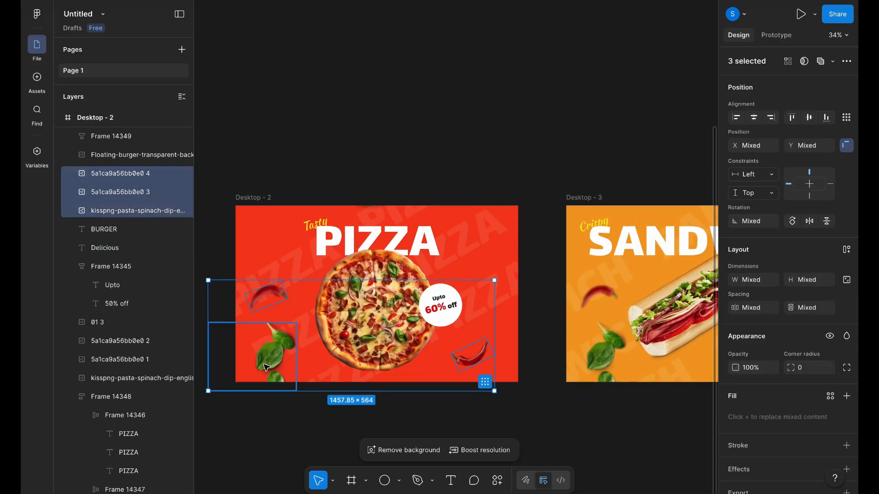
left_click_drag(265, 367, 268, 220)
scroll(275, 221, "up", 5)
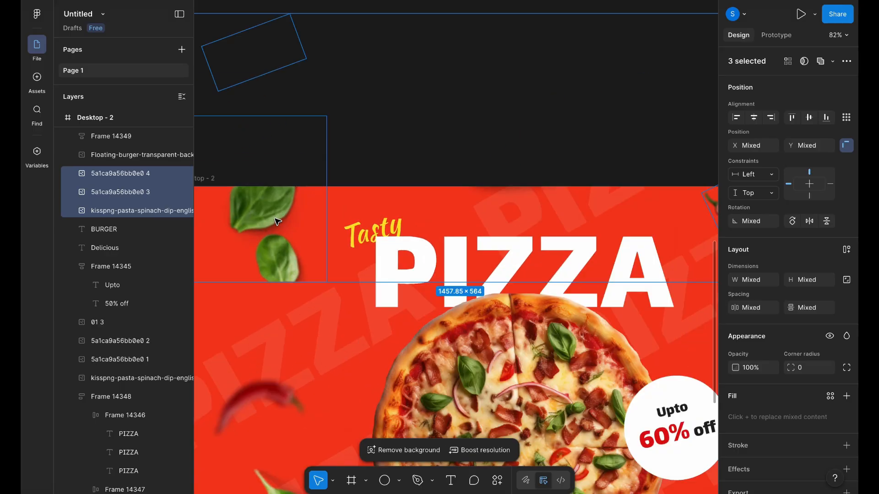
left_click_drag(263, 266, 298, 178)
scroll(260, 199, "up", 4)
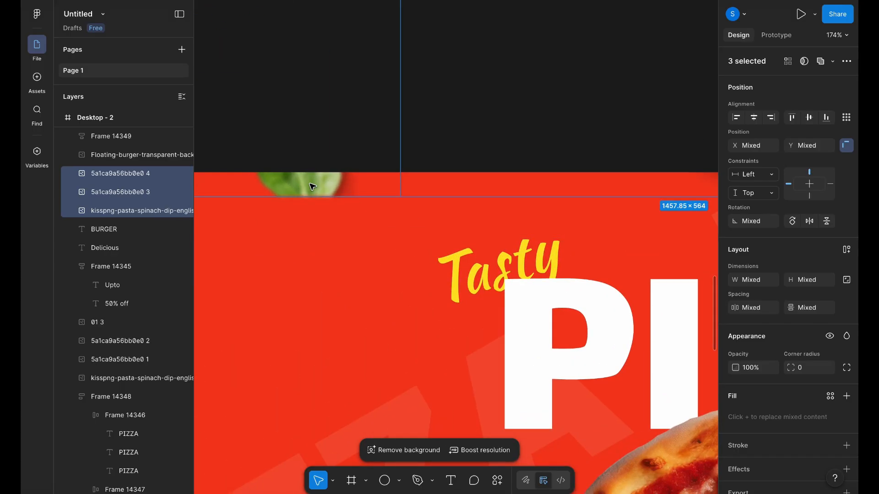
key("shift+Up")
key("shift+Up")
key("shift+Up")
key("shift+Up")
key("shift+Up")
scroll(310, 184, "down", 7)
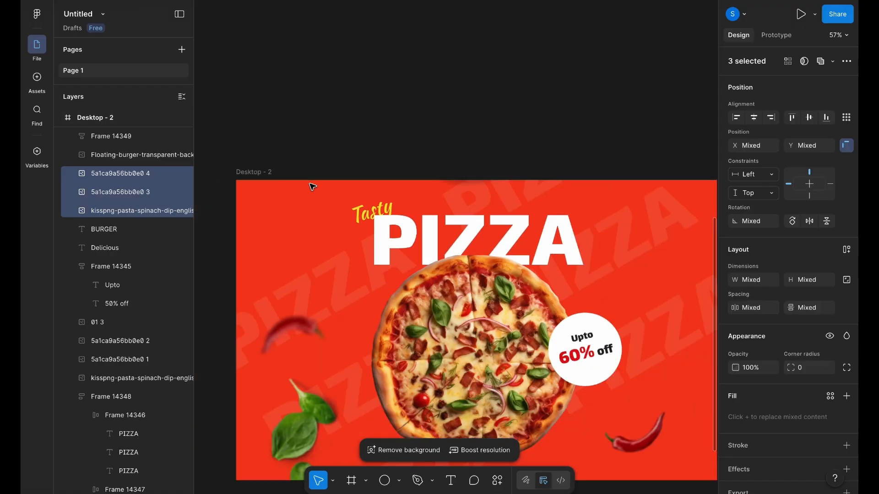
left_click(381, 192)
scroll(382, 217, "up", 2)
left_click(365, 272)
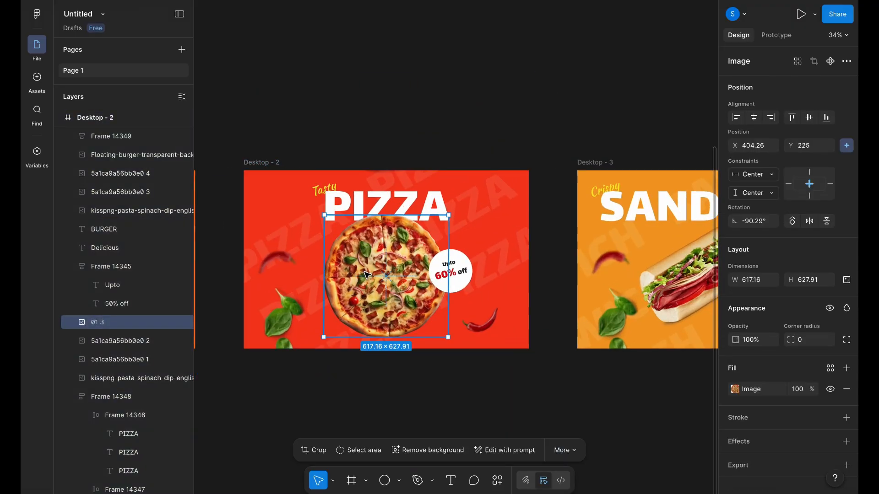
scroll(321, 293, "left", 8)
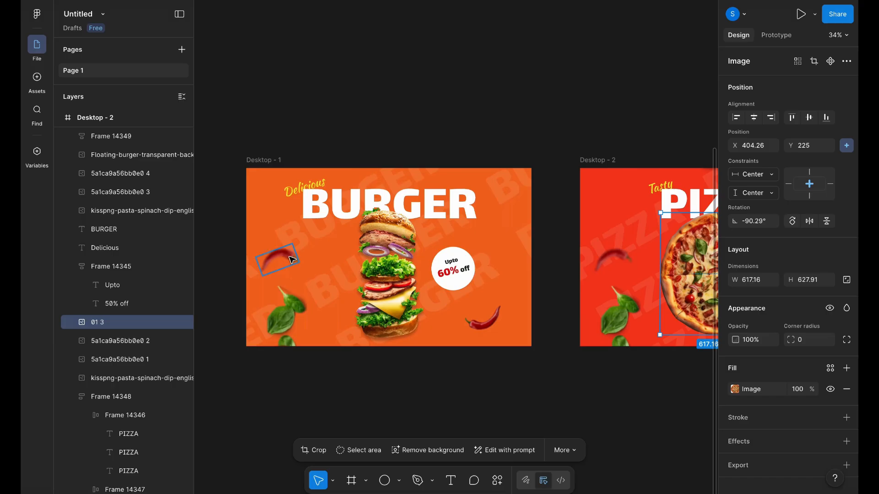
left_click(341, 286)
scroll(458, 288, "right", 8)
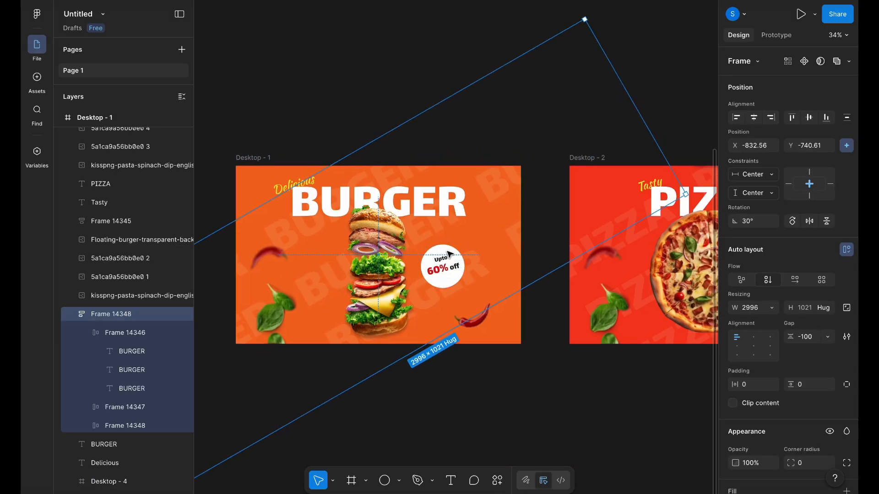
Step: Scale the pasted 60% off badge in the PIZZA frame about its centre to about 100.58 × 100.58 and set its opacity to 0%
left_click(483, 273)
scroll(483, 273, "up", 5)
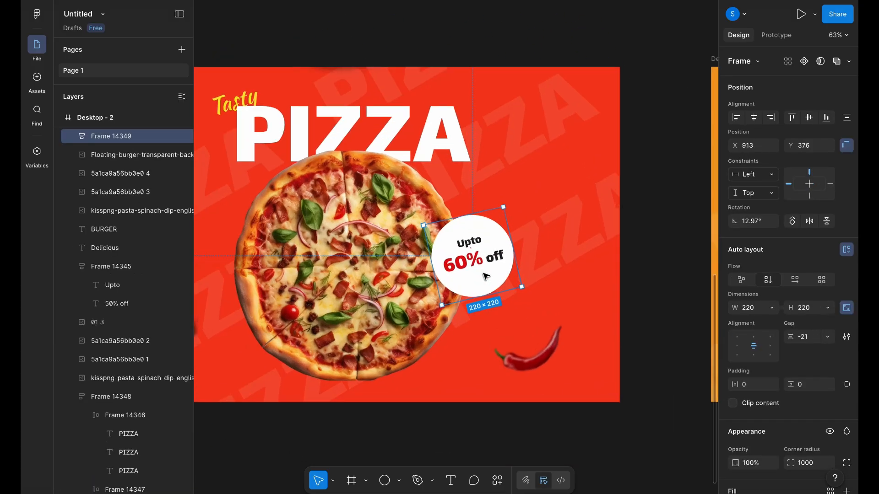
key("k")
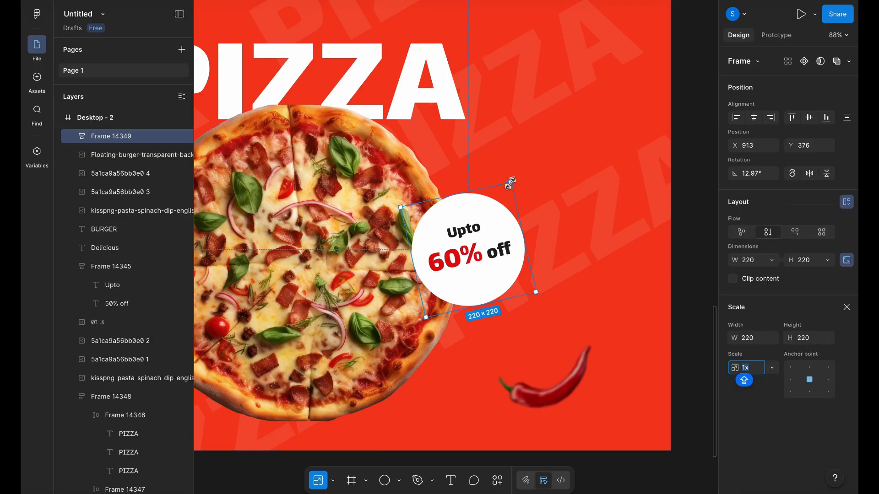
left_click_drag(510, 183, 487, 223)
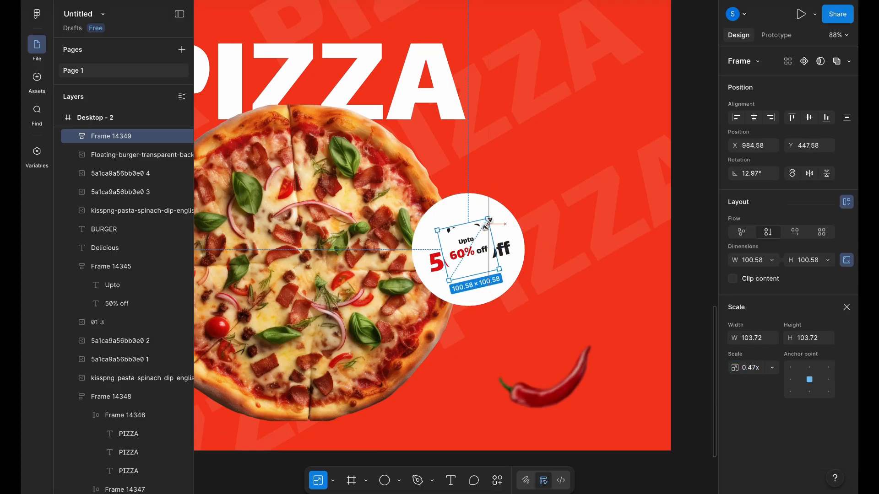
left_click(845, 308)
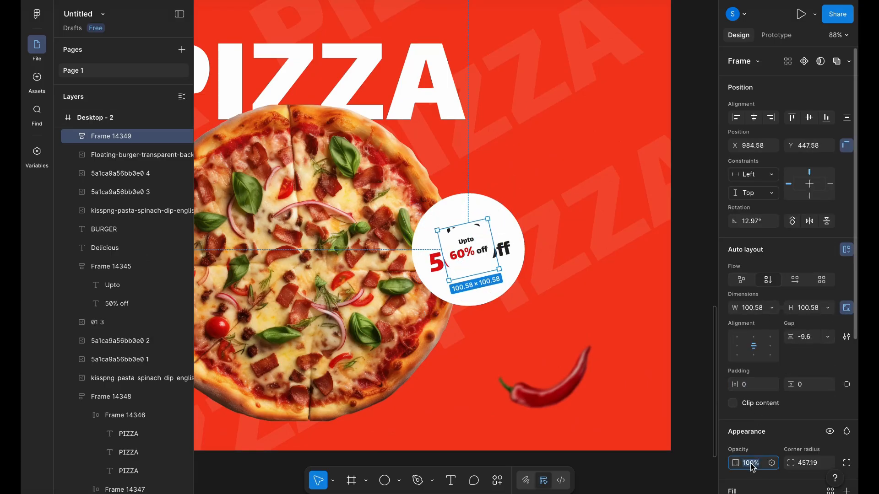
key("Return")
scroll(607, 315, "down", 5)
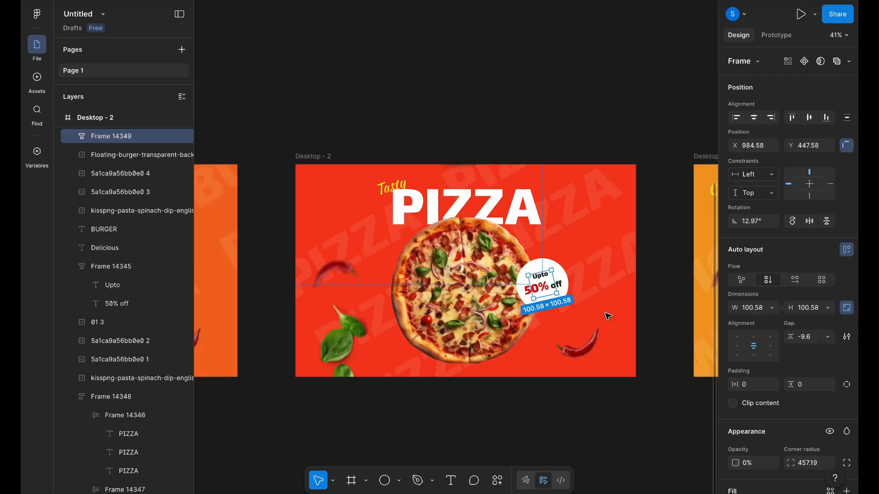
Step: Copy the rotated BURGER text pattern from the background of the BURGER frame
left_click(486, 445)
left_click(362, 256)
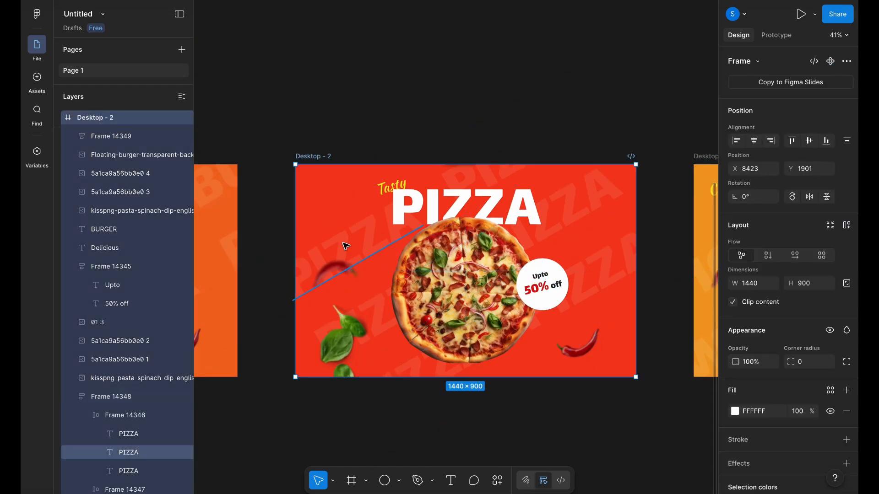
scroll(362, 241, "left", 5)
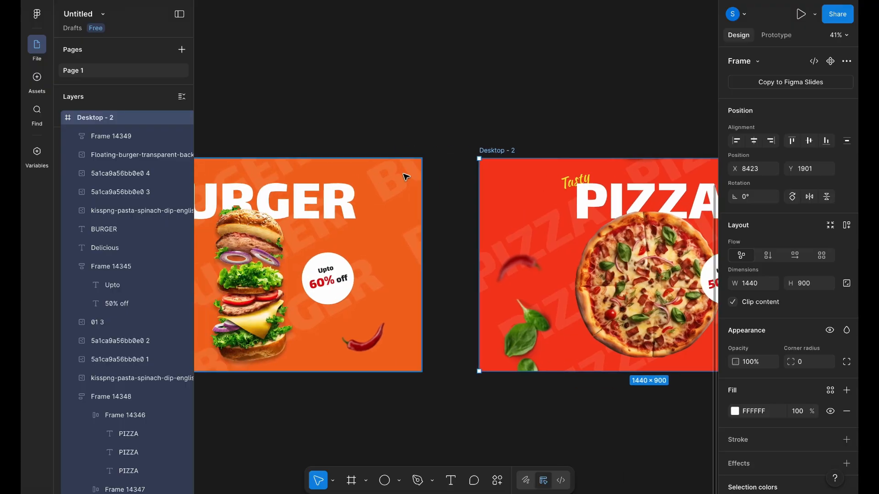
left_click(406, 176)
left_click(406, 176)
scroll(405, 175, "down", 3)
scroll(559, 126, "right", 4)
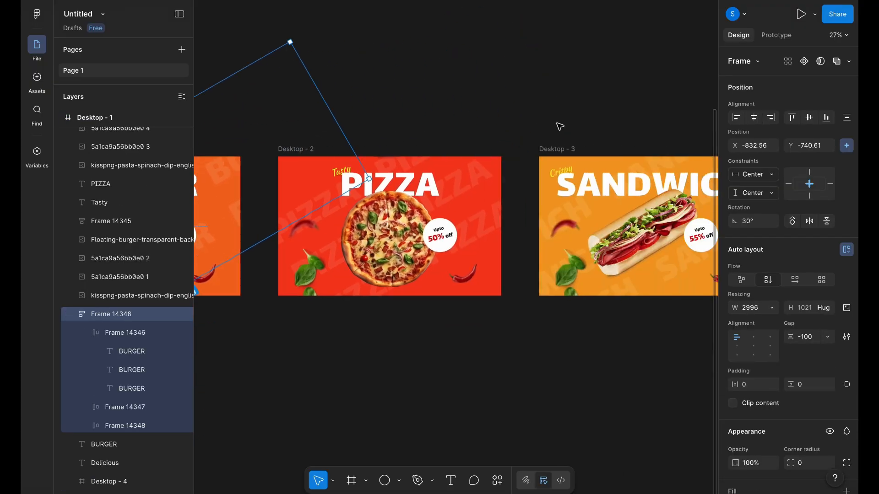
Step: Paste the rotated BURGER text pattern into the PIZZA frame and send it to the back
scroll(452, 126, "left", 5)
left_click(492, 128)
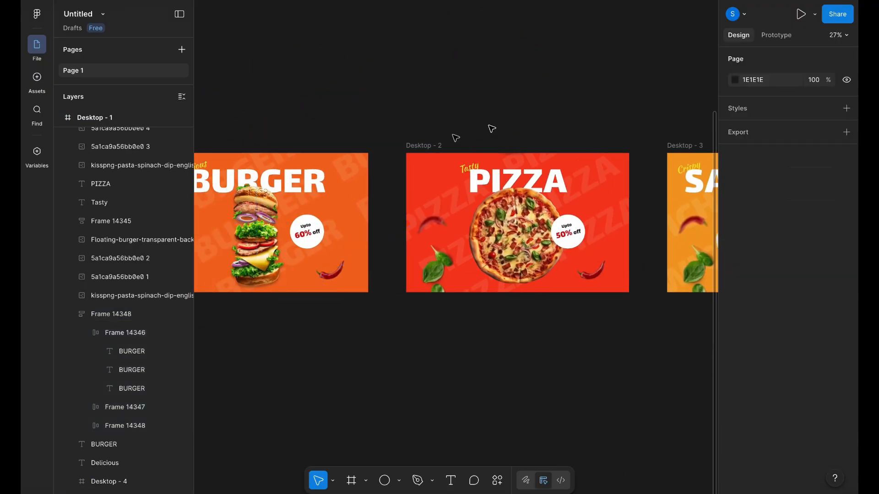
left_click(437, 145)
left_click(581, 196)
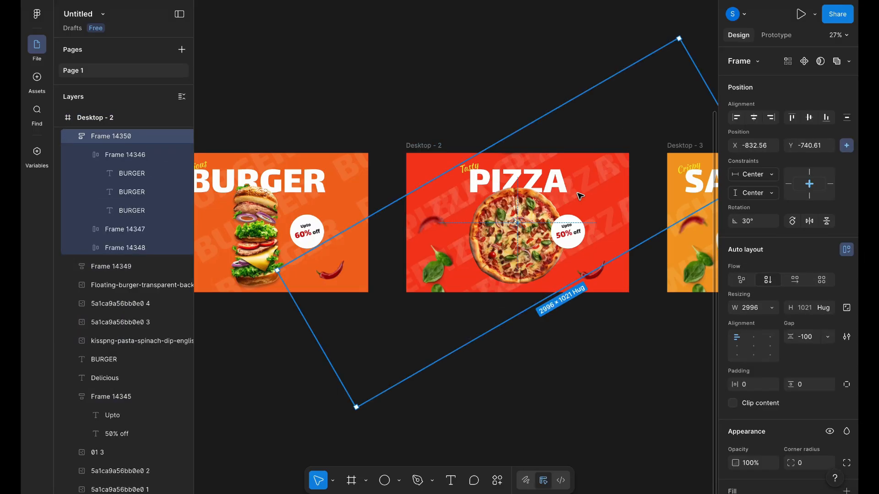
right_click(602, 187)
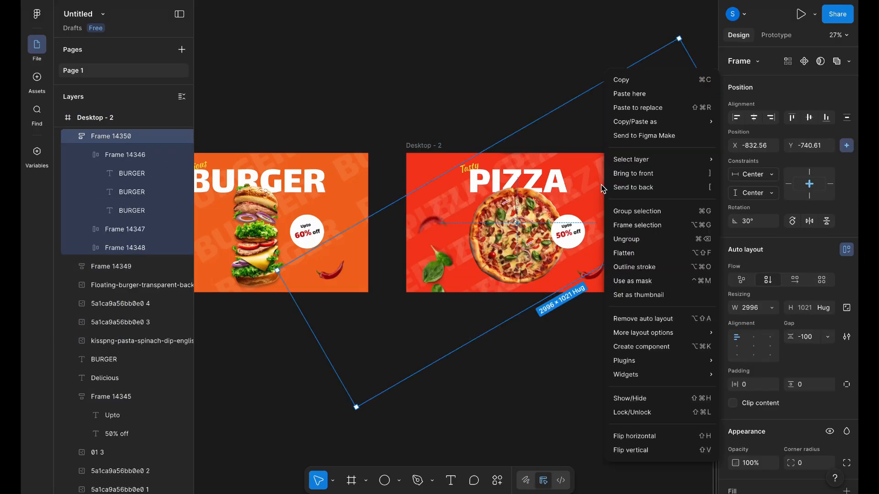
left_click(627, 191)
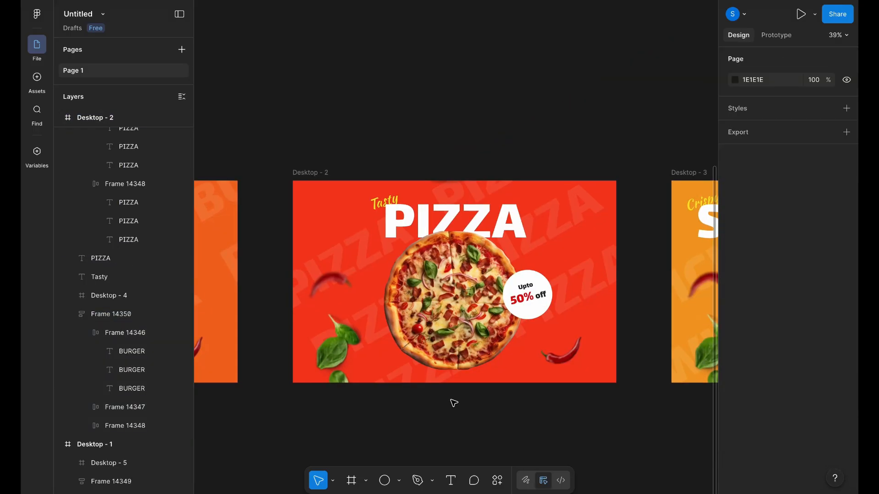
Step: Link the BURGER frame to the PIZZA frame with an on-click prototype interaction that navigates to Desktop - 2
scroll(454, 403, "up", 3)
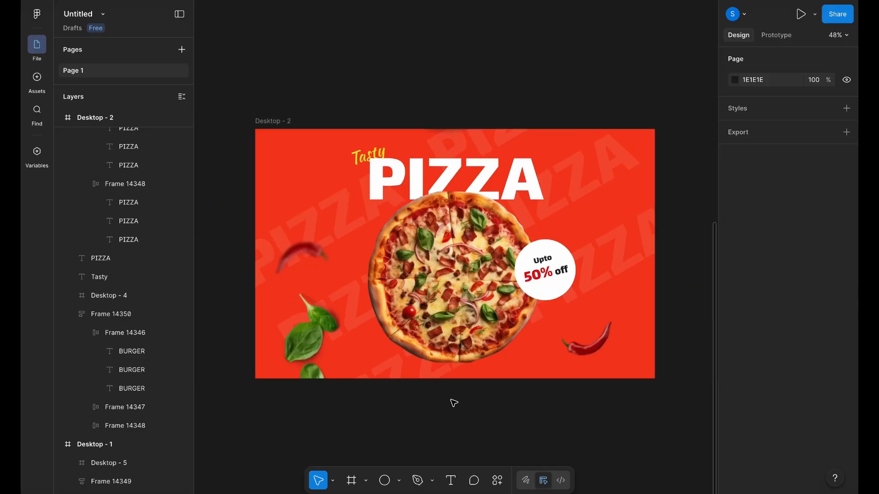
scroll(453, 403, "down", 3)
scroll(454, 402, "left", 10)
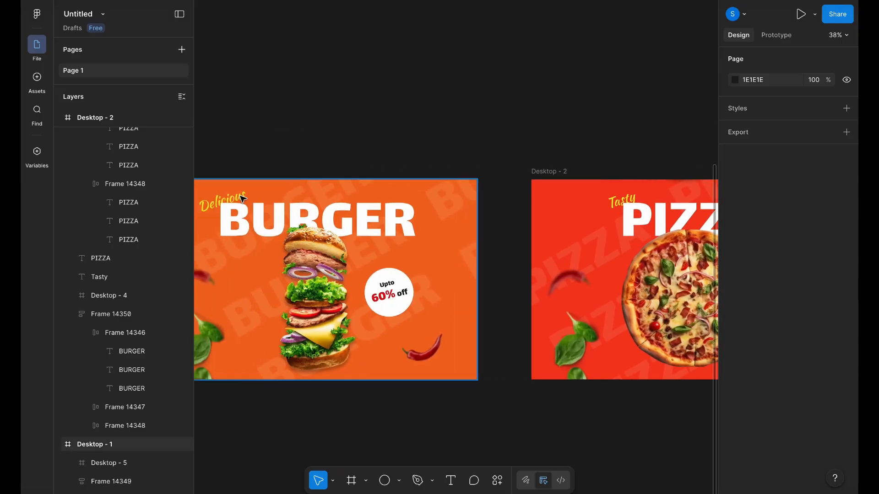
left_click(244, 181)
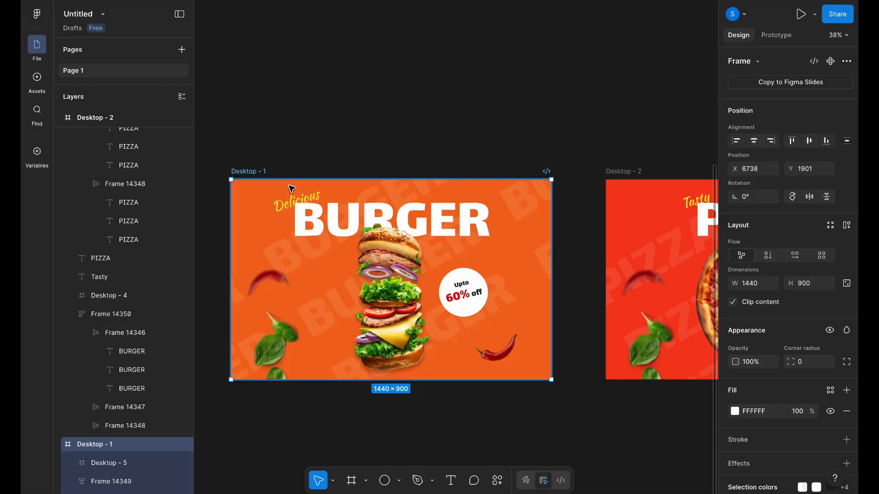
scroll(549, 291, "up", 4)
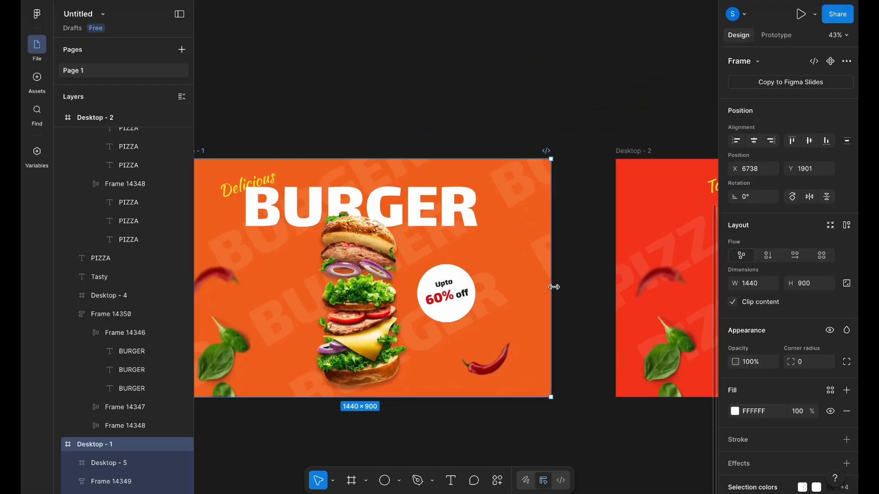
left_click(776, 35)
left_click_drag(551, 276, 605, 276)
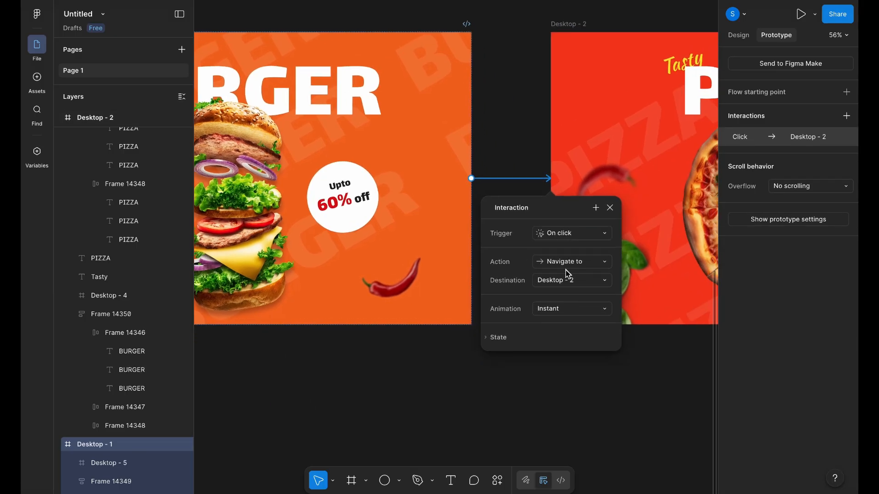
Step: Set the interaction's animation to Smart animate with a Bouncy curve and a duration of 2400 ms
left_click(568, 314)
left_click(567, 334)
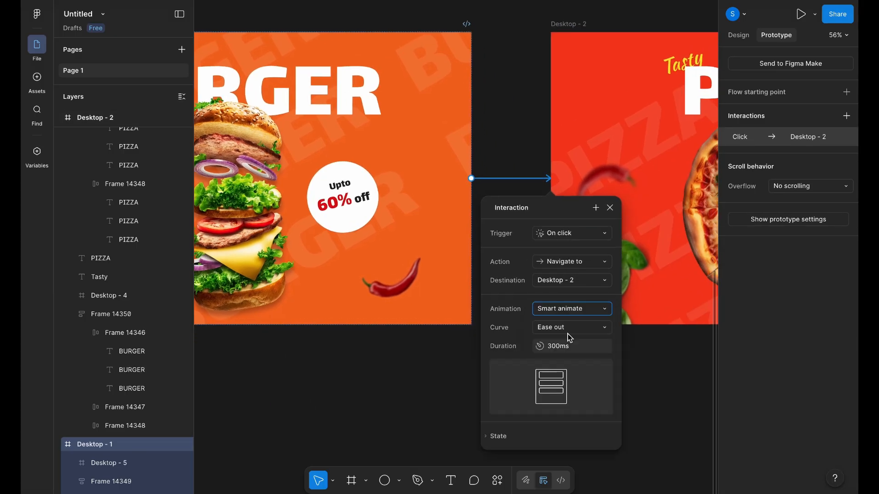
left_click(568, 335)
left_click(547, 416)
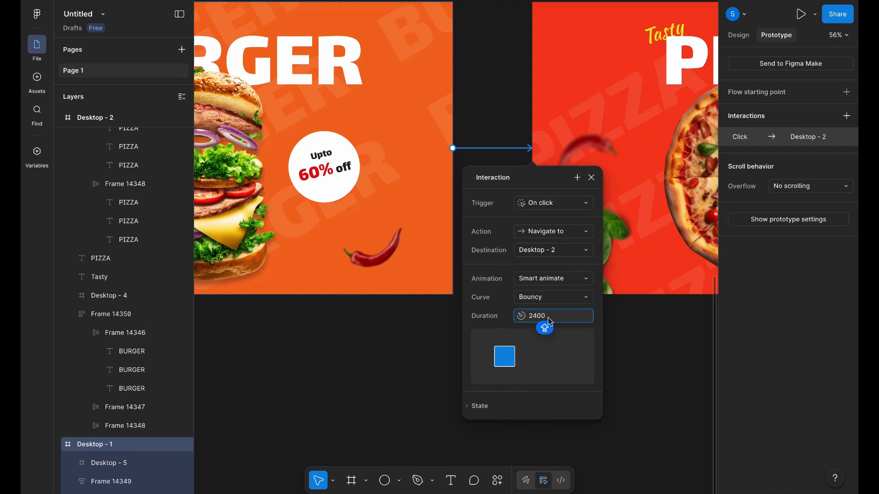
left_click(447, 314)
Step: Preview the prototype from the BURGER frame, play the transition to the PIZZA frame, and return to the canvas
scroll(447, 313, "down", 3)
scroll(447, 314, "left", 3)
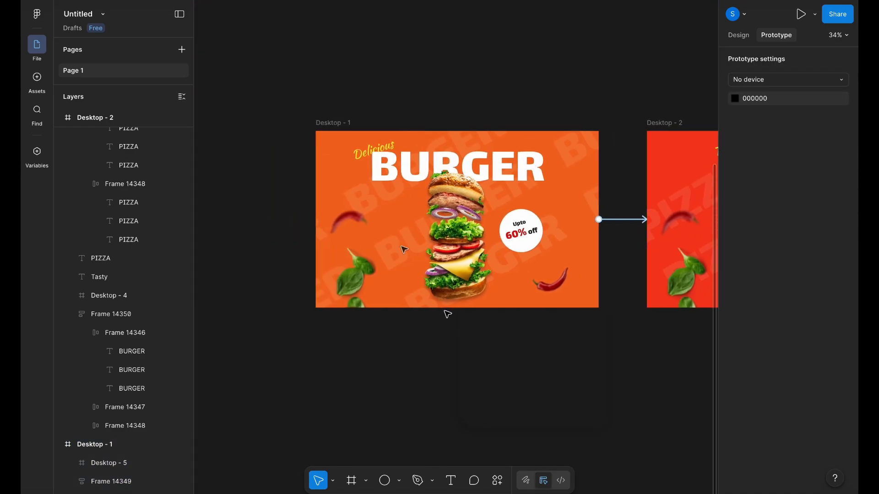
left_click(338, 133)
left_click(800, 16)
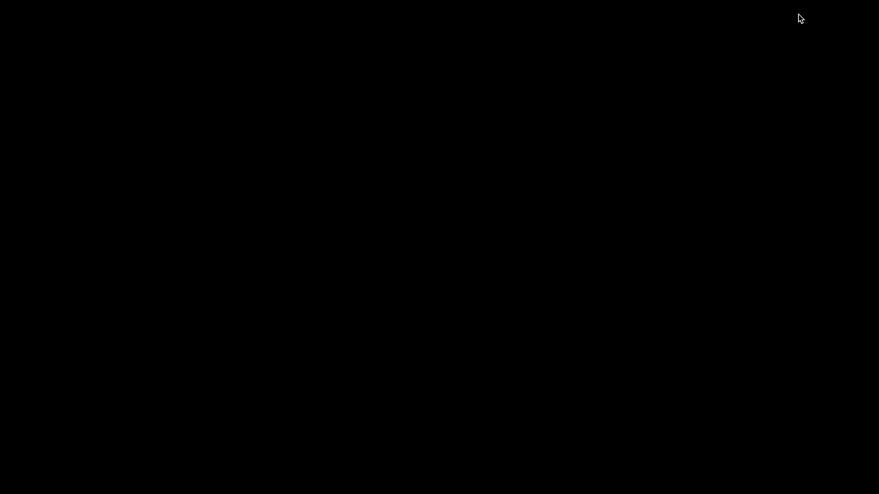
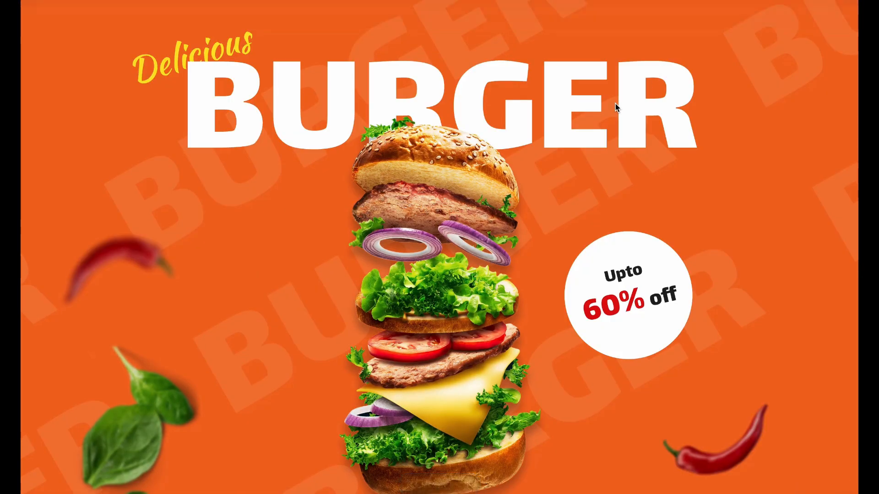
key("z")
key("z")
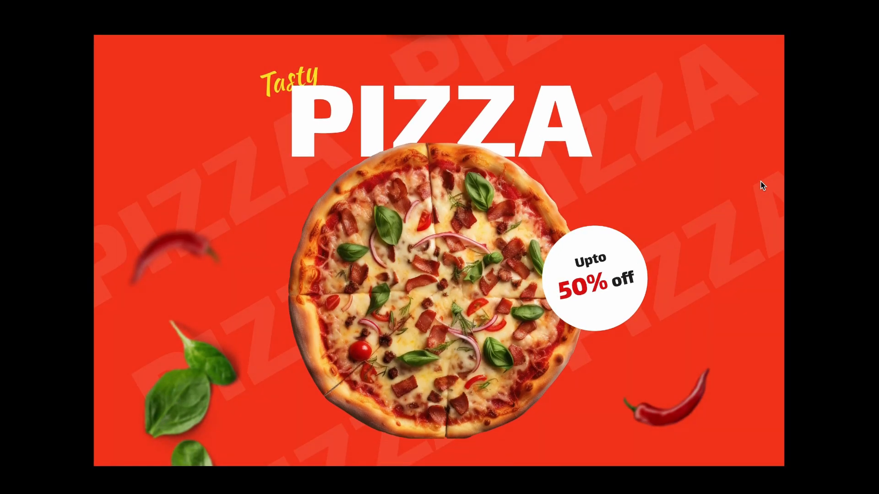
key("r")
left_click(735, 180)
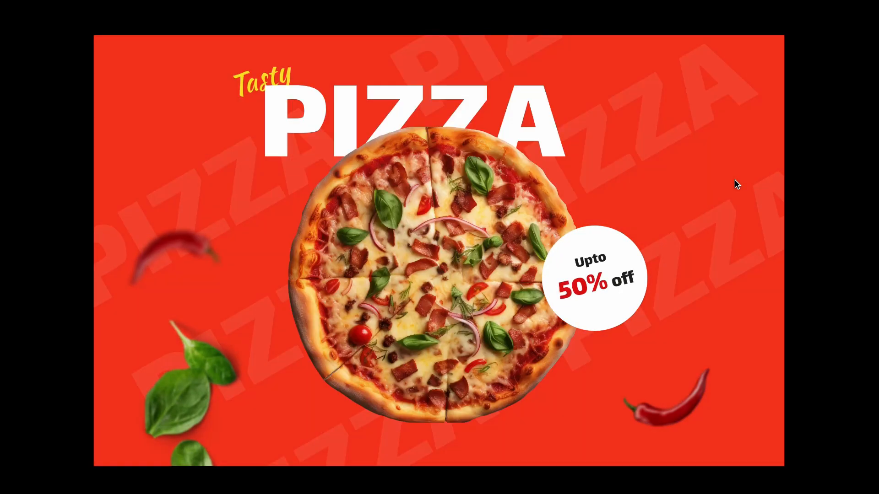
left_click(204, 4)
left_click(406, 93)
key("n")
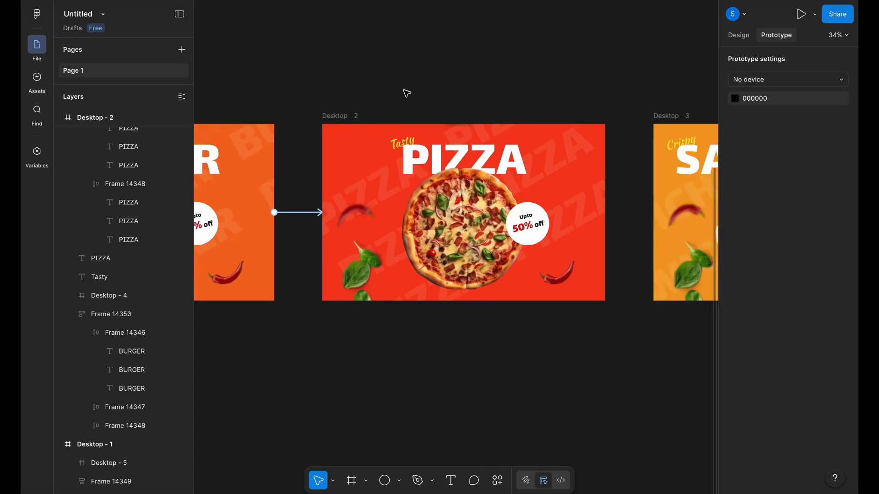
Step: Return to the design settings and examine the PIZZA frame's pizza image and layer order
scroll(406, 93, "up", 2)
left_click(739, 36)
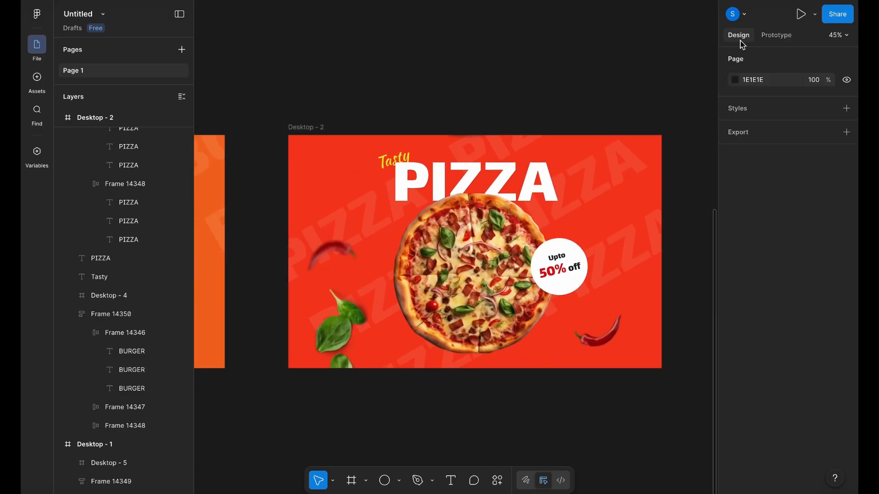
key("n")
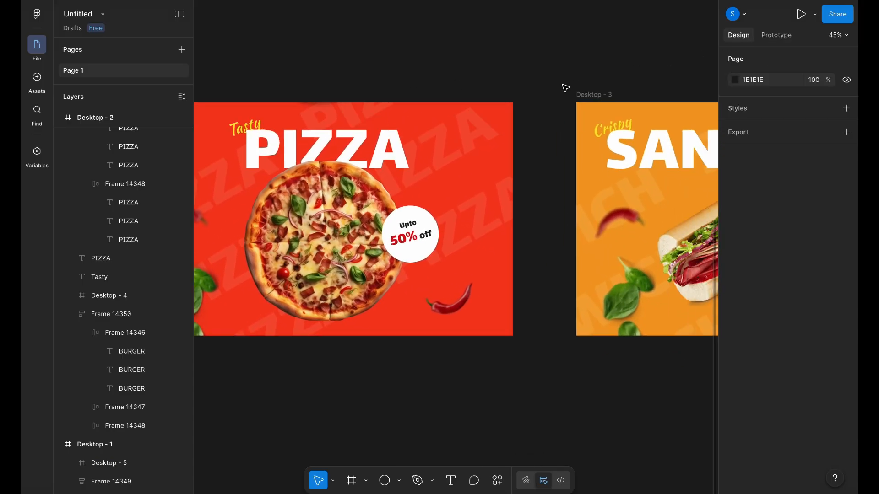
scroll(562, 85, "right", 2)
scroll(563, 87, "left", 4)
left_click(467, 166)
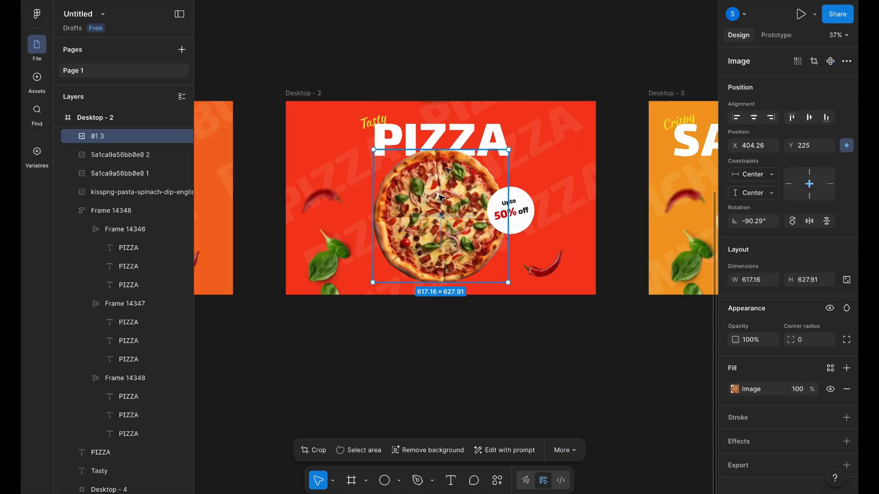
key("shift+Return")
key("shift+2")
left_click(385, 71)
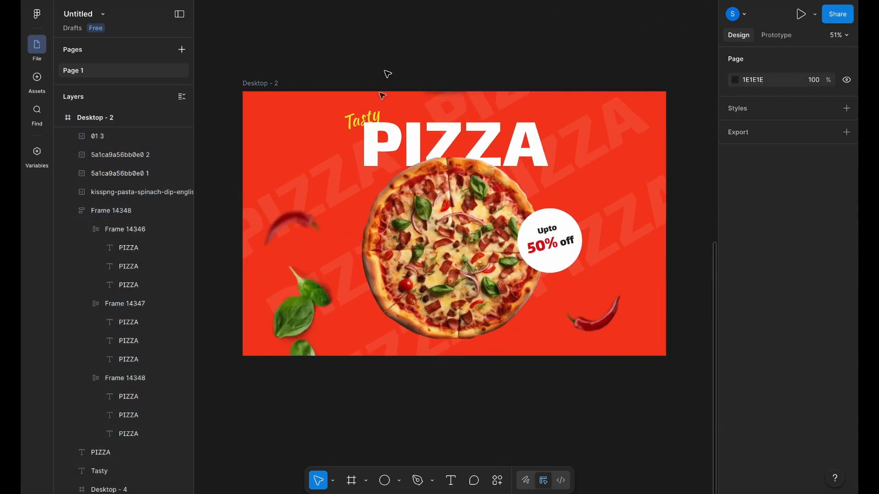
Step: Move the PIZZA frame's rotated PIZZA text pattern in the layer order to directly below the Tasty text and above the Desktop - 4 layer
left_click(362, 113)
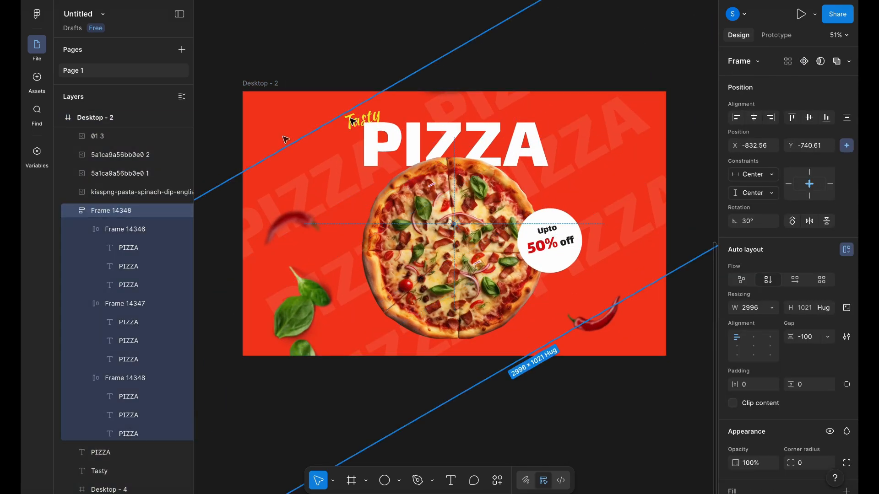
right_click(144, 216)
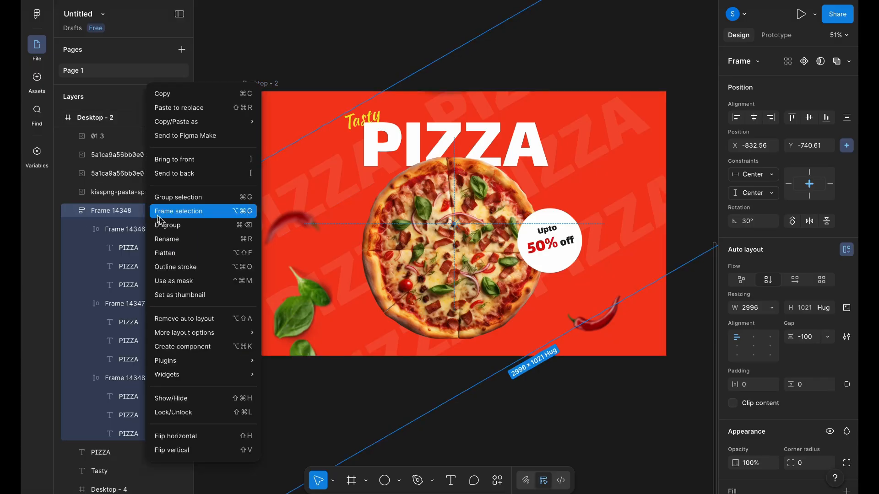
left_click(181, 174)
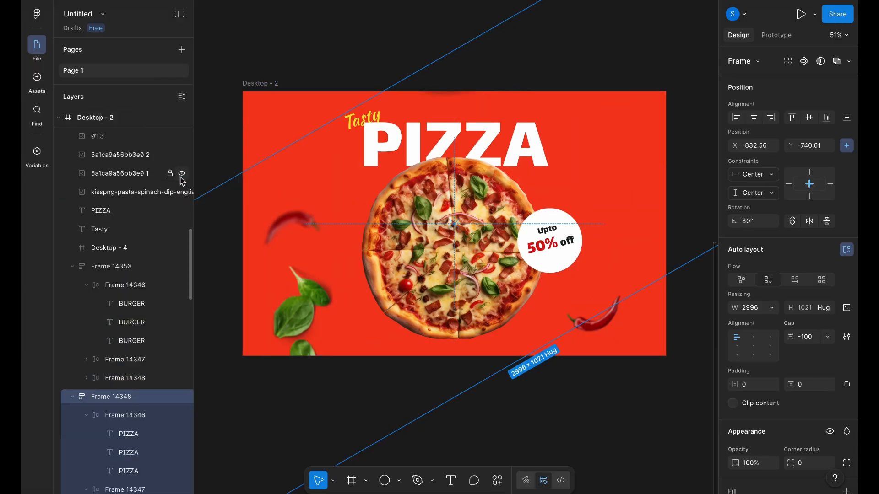
key("ctrl+]")
key("ctrl+]")
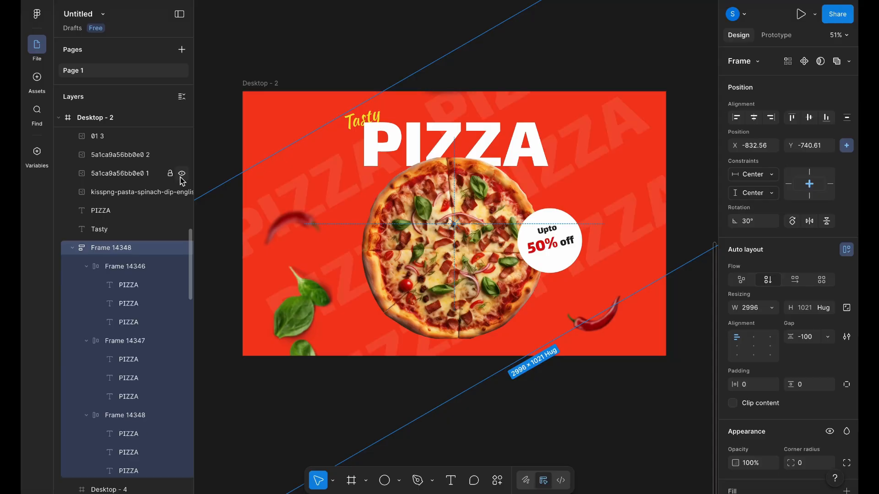
Step: Copy the PIZZA and Tasty texts, pizza image, 50% off badge, both chillies and basil leaves from the PIZZA frame into the SANDWICH frame
left_click(410, 166)
left_click(398, 148)
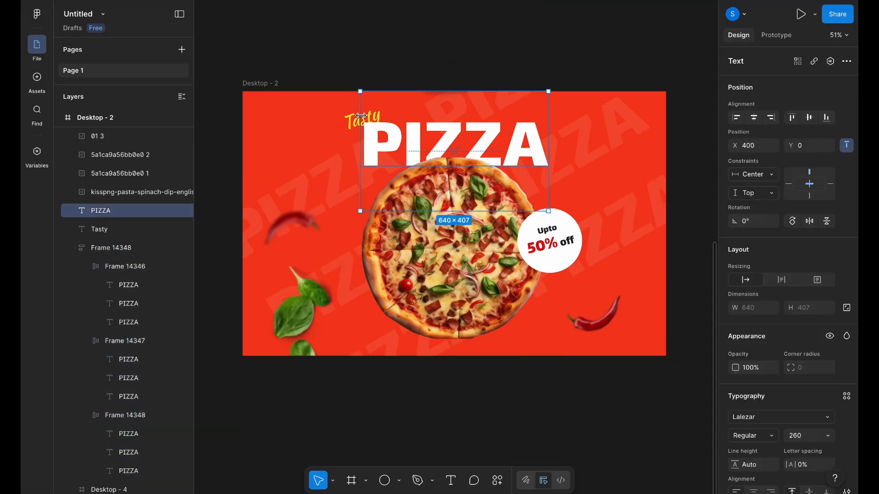
left_click(354, 120, "shift")
left_click(446, 210, "shift")
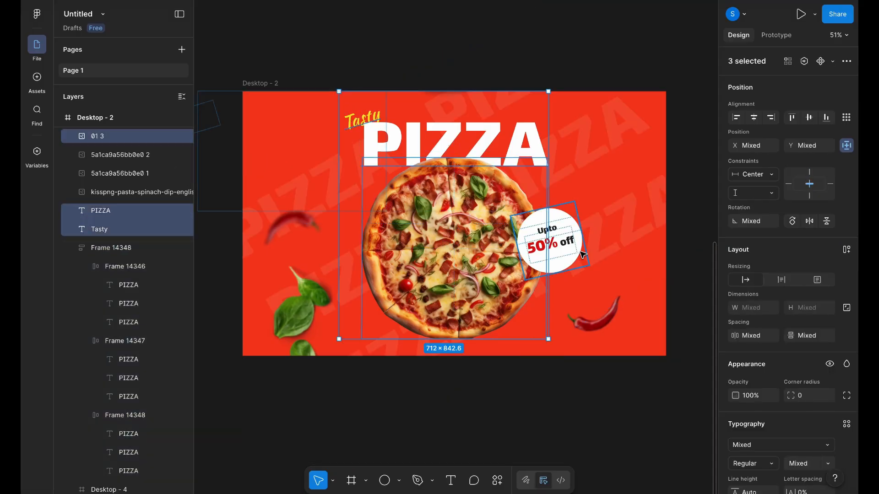
left_click(549, 241, "shift")
left_click(299, 308, "shift")
left_click(291, 227, "shift")
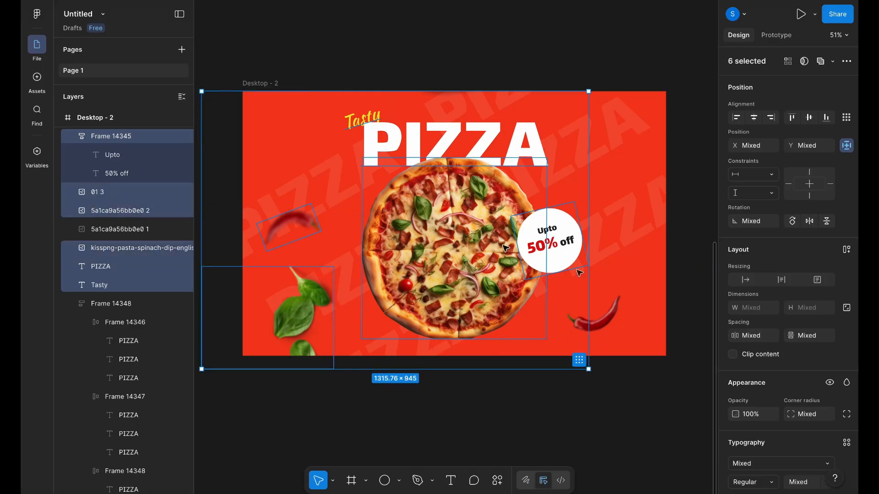
left_click(618, 313, "shift")
scroll(618, 312, "down", 5, "ctrl")
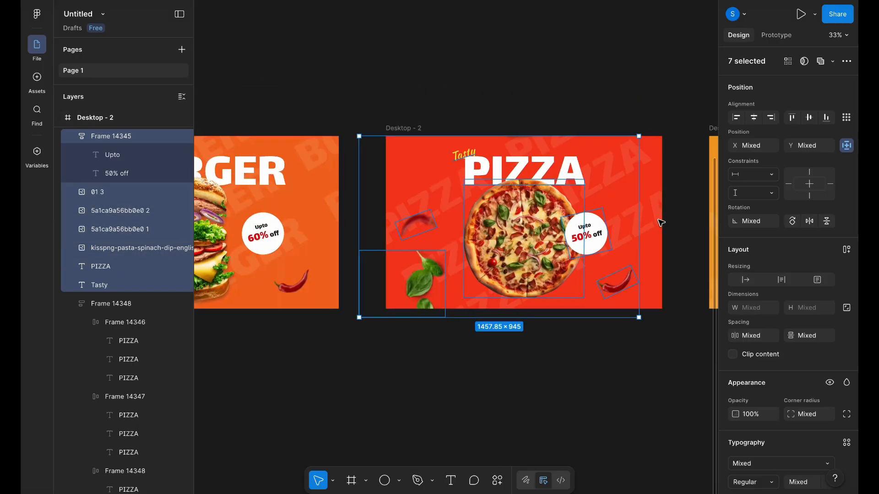
scroll(660, 222, "right", 7)
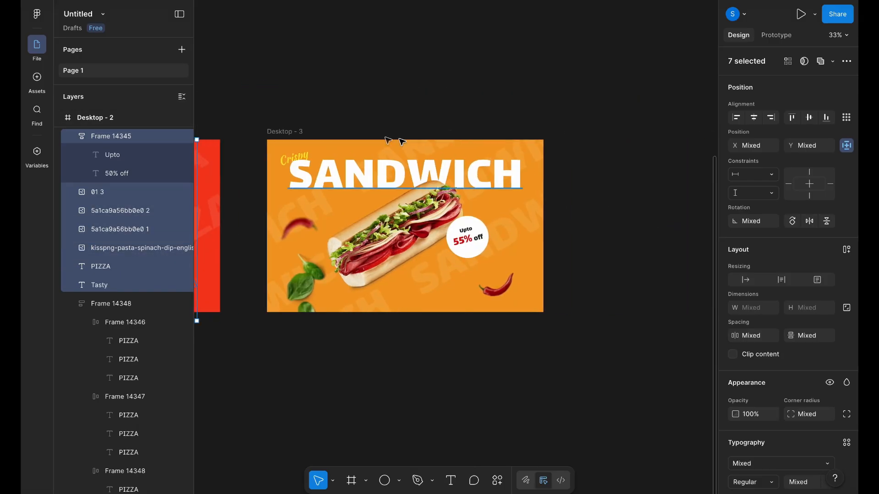
left_click(301, 133)
key("ctrl+v")
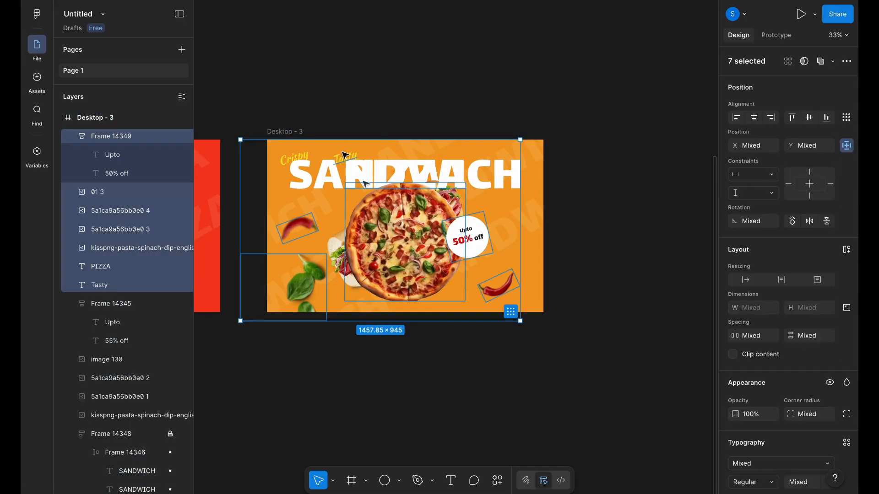
Step: Move the pasted pizza image straight up past the SANDWICH frame's upper edge, to about Y -627
left_click(389, 223)
scroll(389, 224, "up", 4, "ctrl")
scroll(389, 224, "left", 1)
left_click_drag(428, 278, 426, 92, "shift")
scroll(427, 123, "up", 5, "ctrl")
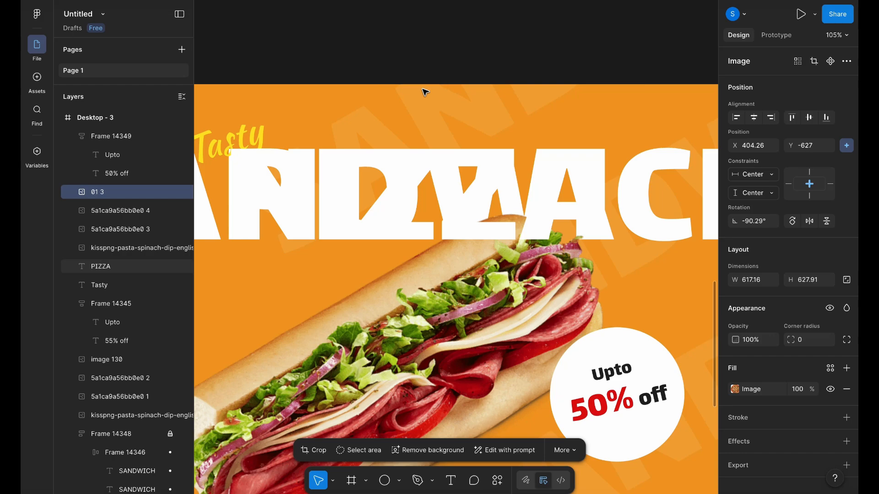
Step: Move the pasted PIZZA and Tasty texts horizontally out of the SANDWICH frame past its left edge
scroll(426, 92, "down", 3, "ctrl")
left_click(486, 125)
scroll(486, 124, "left", 3)
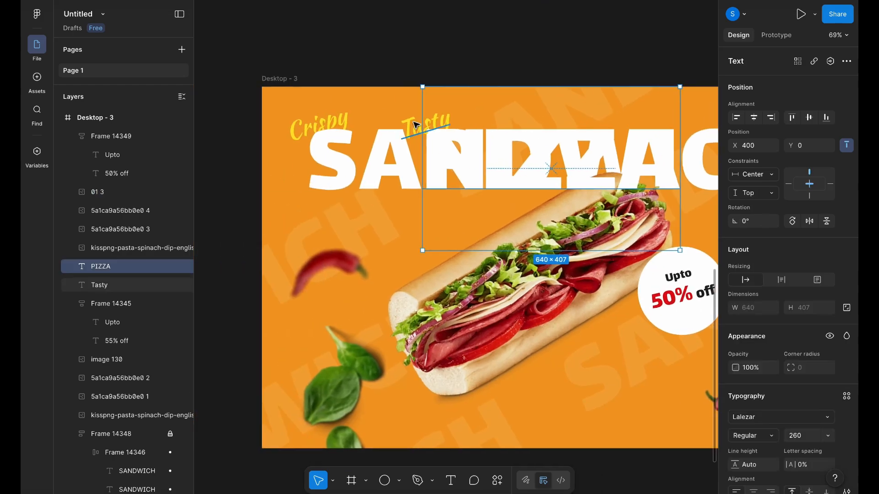
left_click(416, 124, "shift")
left_click_drag(416, 124, 275, 205)
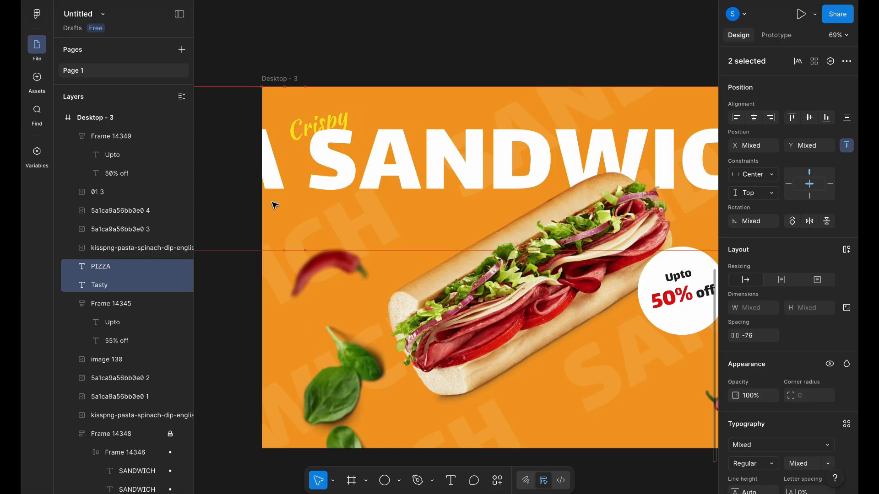
Step: Scale the pasted 50% off badge in the SANDWICH frame down around its centre to about 130.7 × 130.7 and set its opacity to 0%
scroll(275, 205, "down", 5, "ctrl")
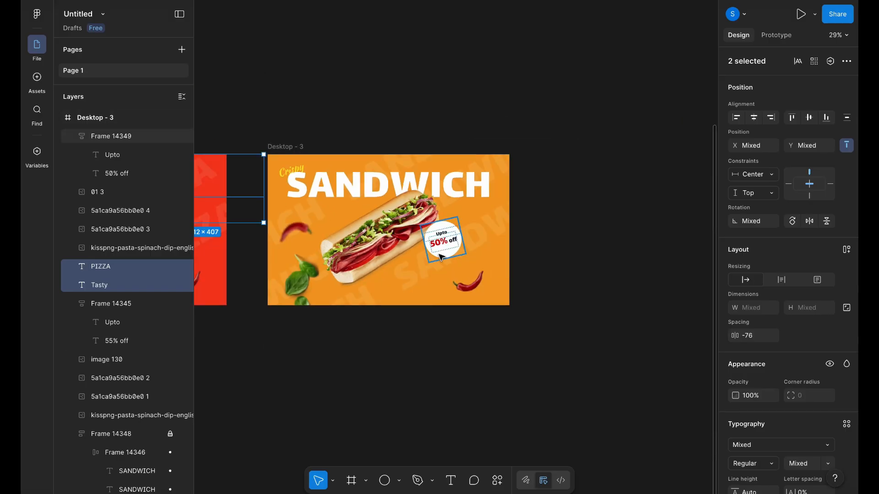
left_click(433, 244)
scroll(433, 244, "up", 5, "ctrl")
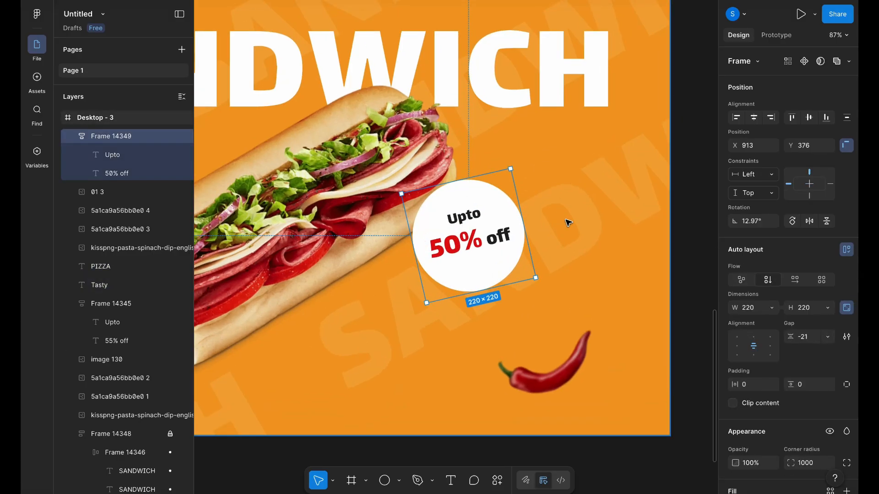
key("k")
left_click_drag(504, 185, 489, 206)
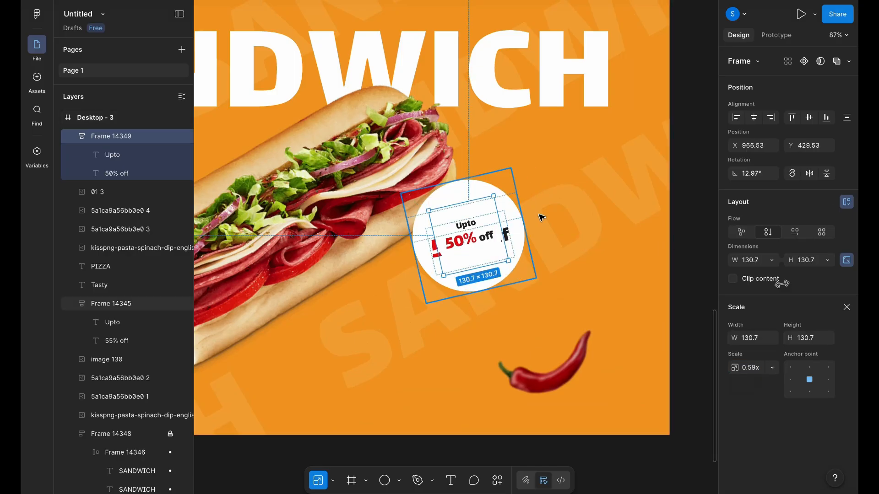
left_click(846, 306)
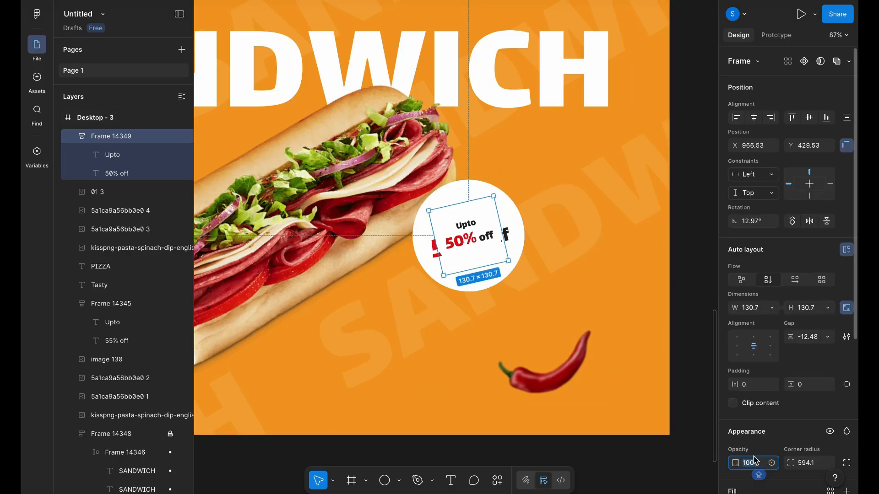
type("0")
key("Return")
Step: Move the pasted basil leaves and both pasted chillies straight up out of the SANDWICH frame past its upper edge
scroll(510, 363, "down", 2, "ctrl")
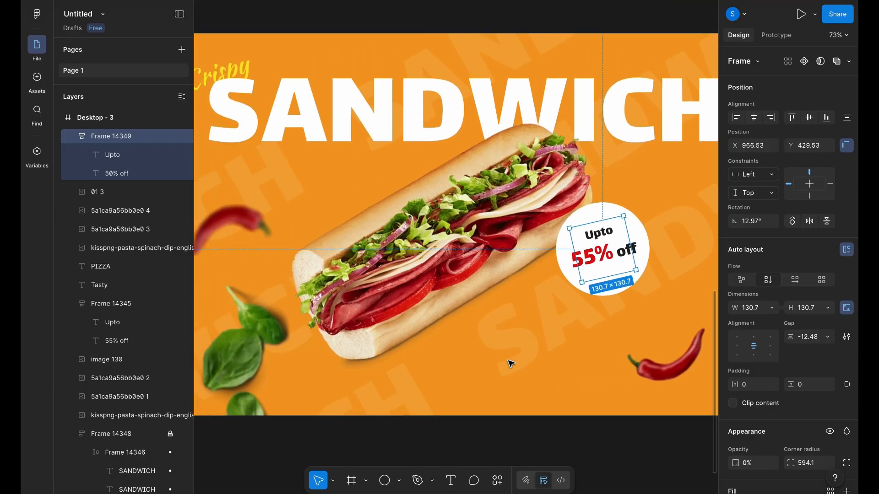
scroll(510, 363, "left", 2)
left_click(288, 336)
left_click(268, 226, "shift")
scroll(430, 211, "down", 3, "ctrl")
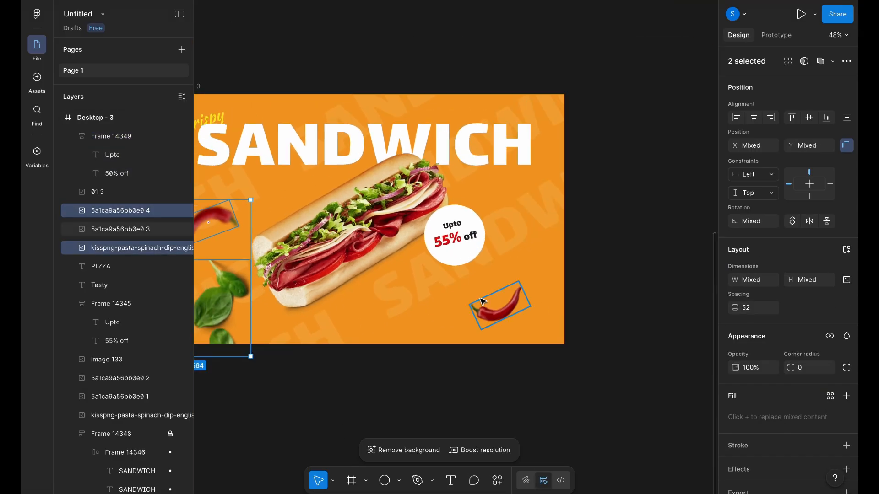
left_click(616, 300, "shift")
scroll(482, 302, "left", 1)
left_click_drag(530, 323, 492, 112, "alt")
scroll(528, 125, "up", 2, "ctrl")
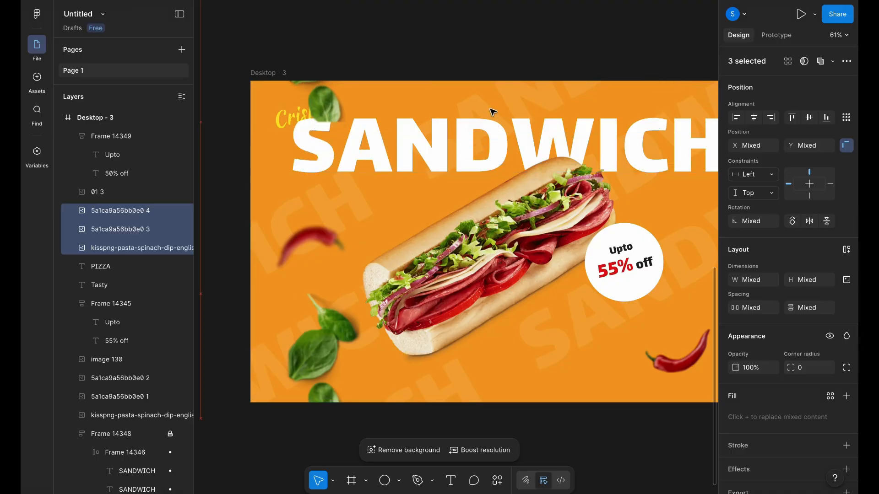
scroll(492, 112, "down", 3, "ctrl")
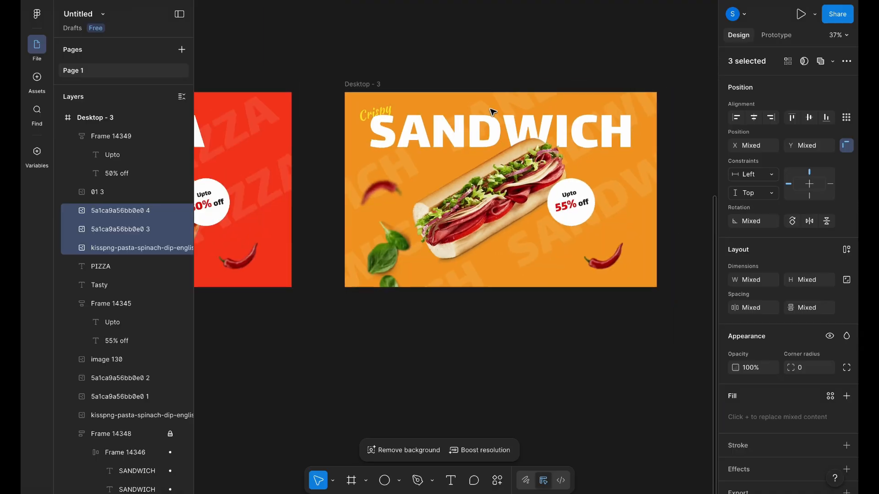
scroll(503, 168, "up", 1, "ctrl")
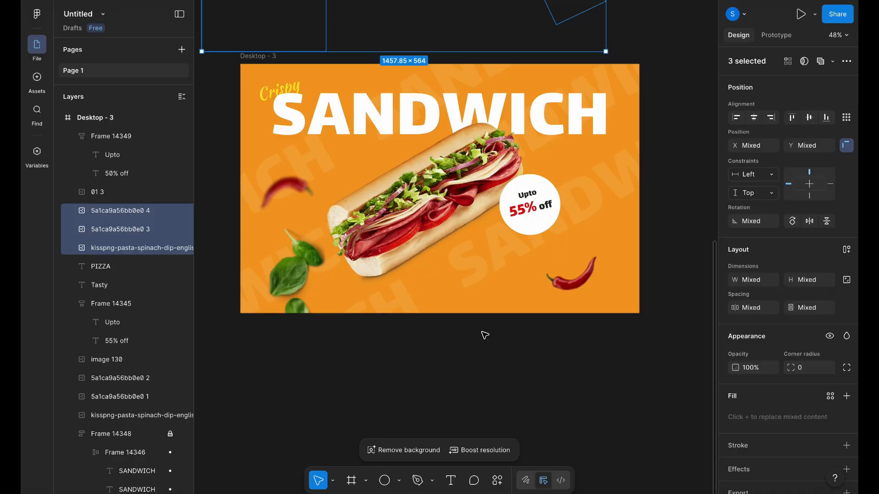
left_click(485, 334)
Step: Copy the rotated PIZZA text pattern from the PIZZA frame into the SANDWICH frame and send it to the back
scroll(485, 333, "up", 1, "ctrl")
scroll(484, 335, "left", 5)
scroll(485, 335, "left", 1)
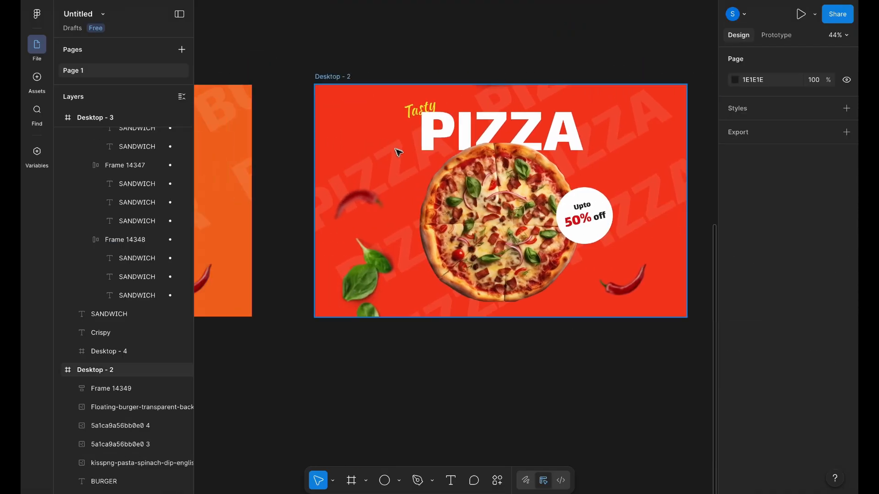
double_click(394, 149)
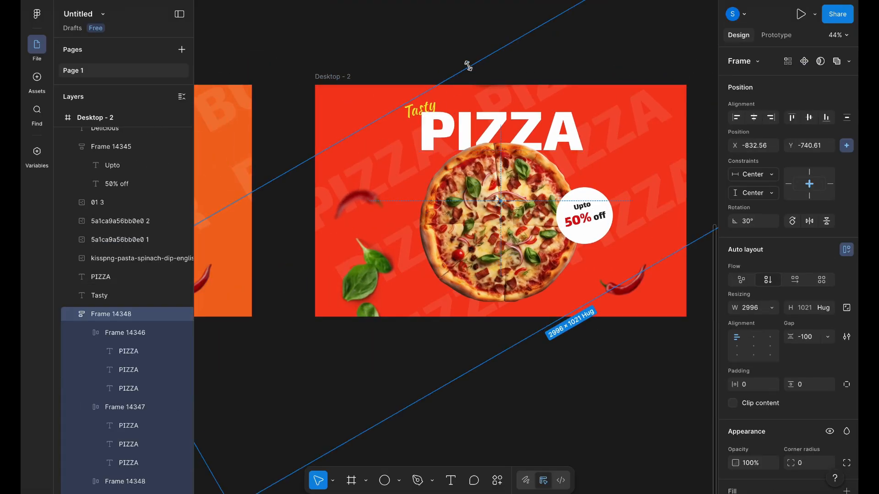
scroll(468, 66, "down", 1)
scroll(469, 66, "right", 8)
left_click(503, 63)
left_click(384, 80)
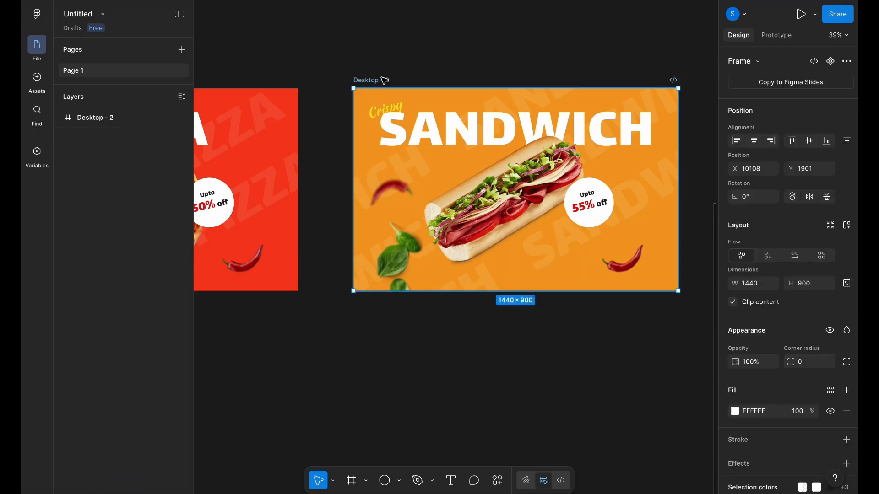
key("ctrl+v")
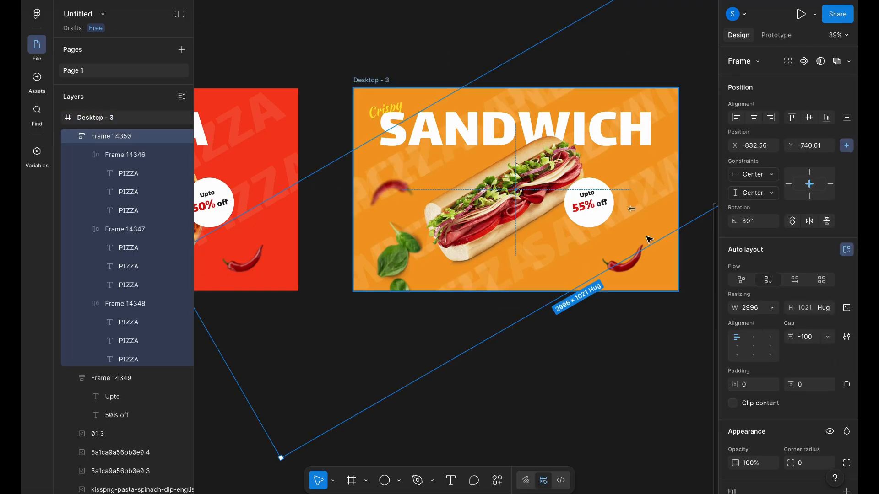
right_click(626, 190)
left_click(659, 182)
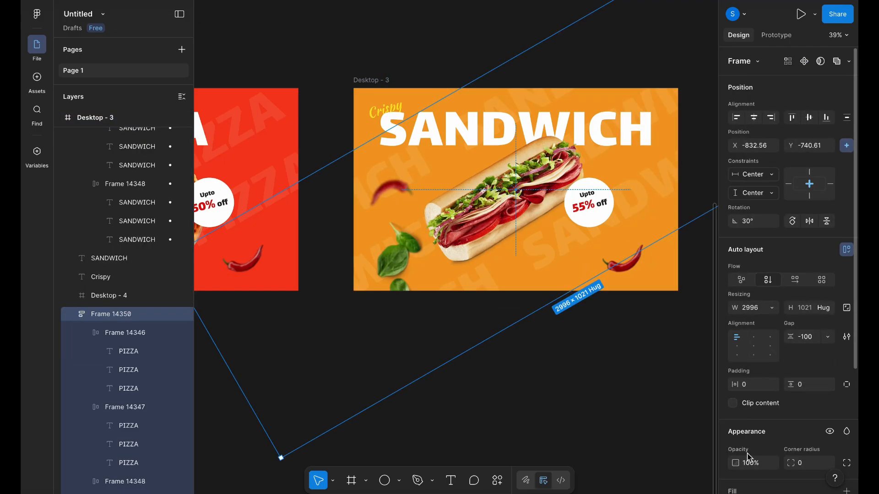
left_click(596, 373)
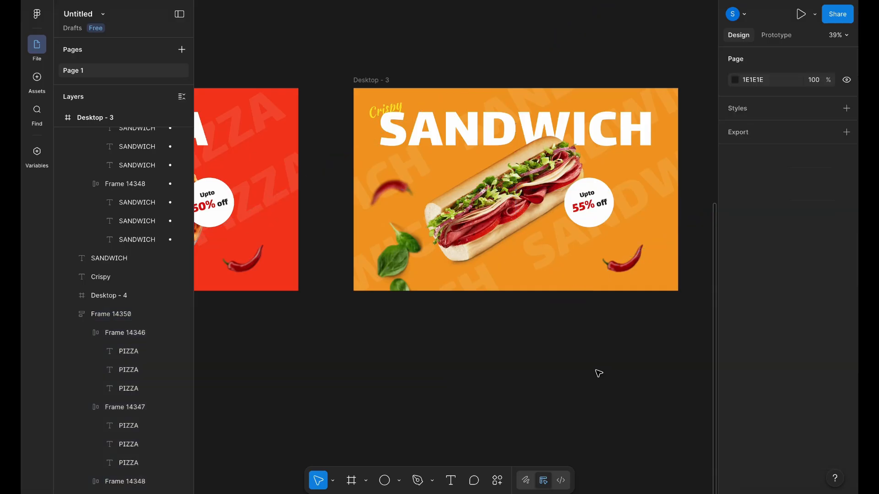
Step: Copy the sandwich image, SANDWICH and Crispy texts, both chillies, basil leaves and 55% off badge from the SANDWICH frame into the PIZZA frame
scroll(553, 325, "up", 4)
scroll(553, 325, "up", 2)
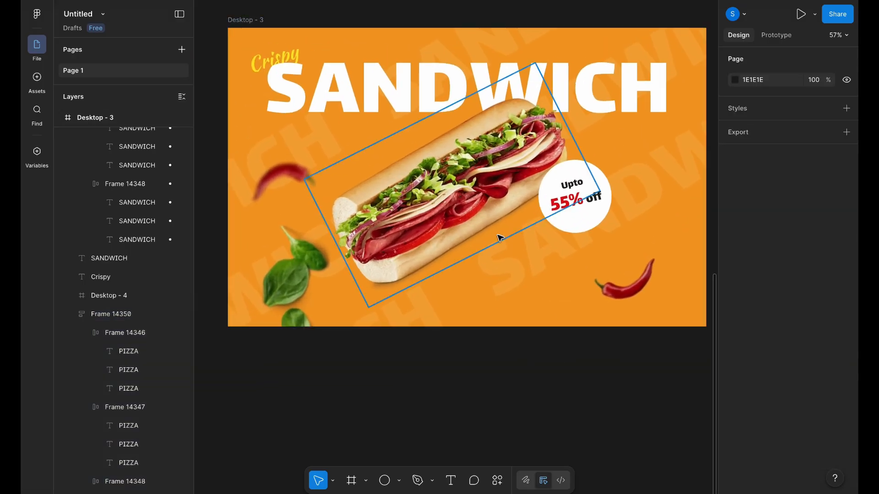
left_click(500, 238)
left_click(386, 108, "shift")
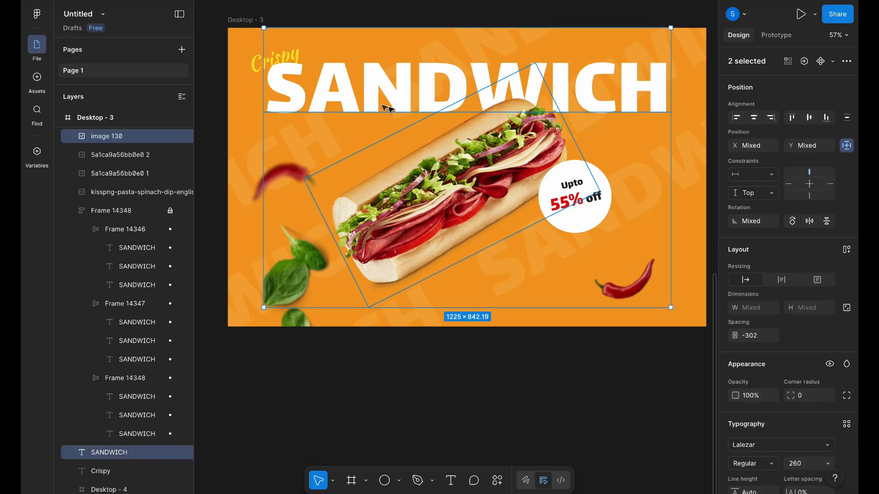
left_click(253, 69, "shift")
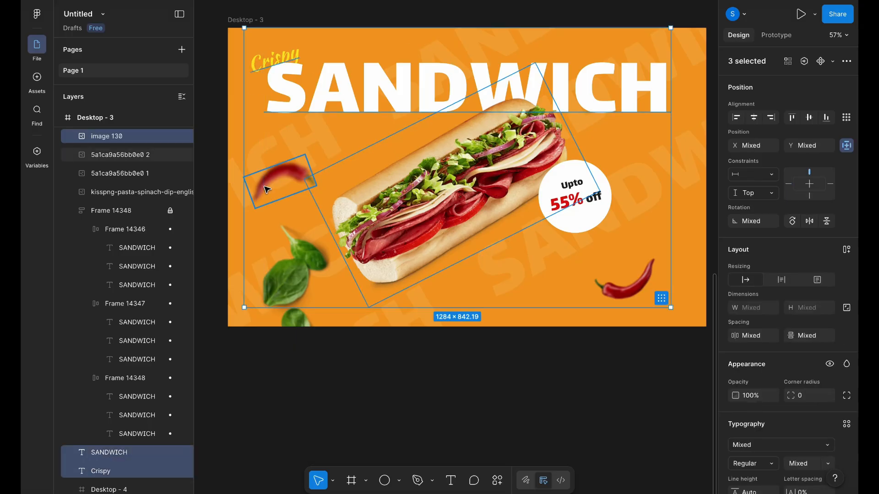
left_click(267, 189, "shift")
left_click(295, 269, "shift")
left_click(648, 281, "shift")
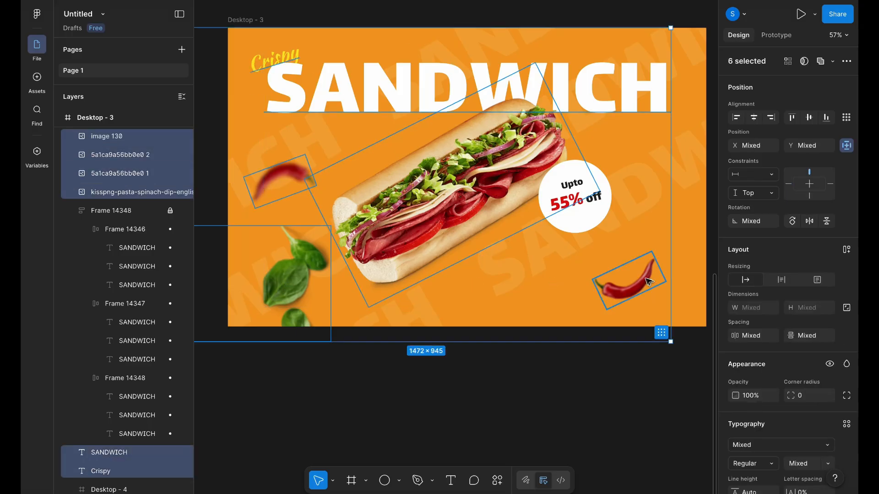
left_click(588, 221, "shift")
scroll(589, 221, "down", 2)
key("ctrl+c")
scroll(588, 219, "left", 9)
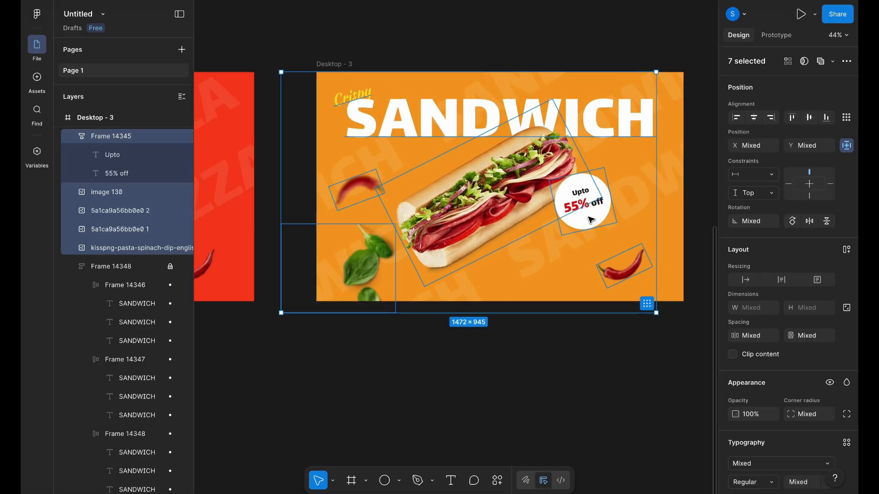
left_click(328, 63)
key("ctrl+v")
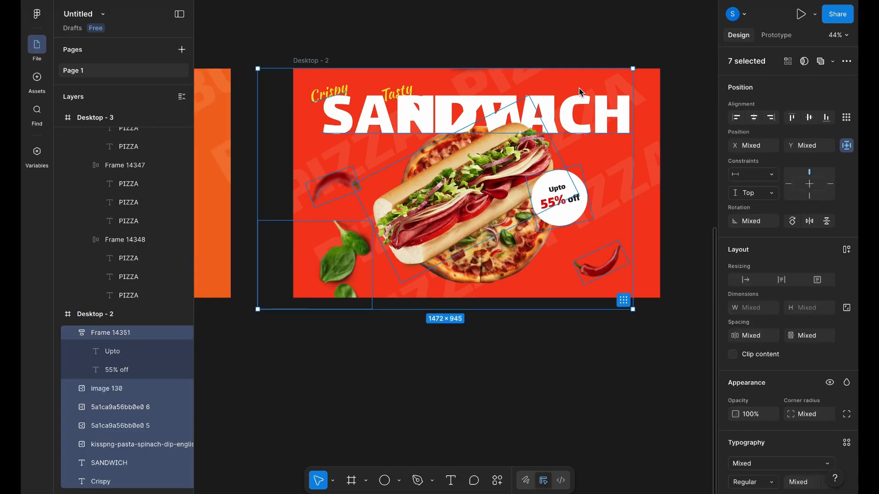
Step: Move the pasted sandwich image straight down past the PIZZA frame's lower edge, to about Y 791
left_click(497, 183)
left_click_drag(478, 216, 509, 350)
scroll(505, 318, "up", 5)
key("shift+Down")
key("shift+Down")
key("shift+Down")
key("shift+Down")
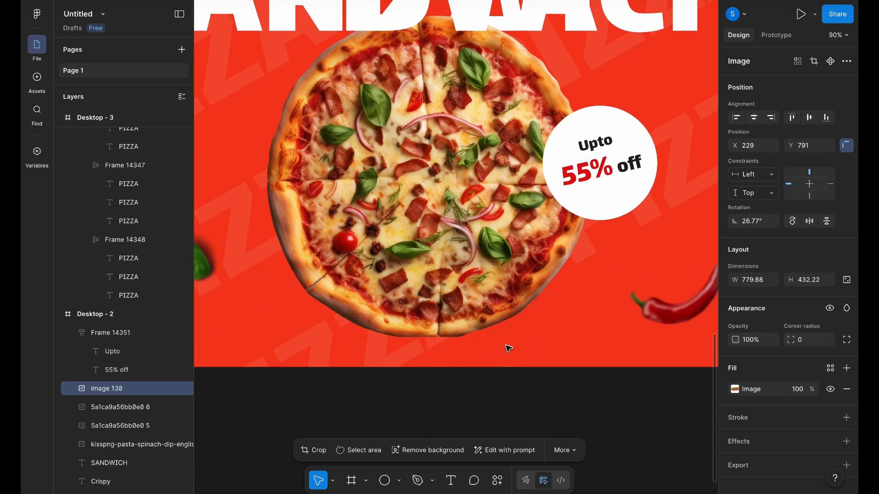
Step: Move the pasted basil leaves and both pasted chillies straight down out of the PIZZA frame past its lower edge
scroll(504, 345, "down", 5)
left_click(618, 315)
left_click(309, 291, "shift")
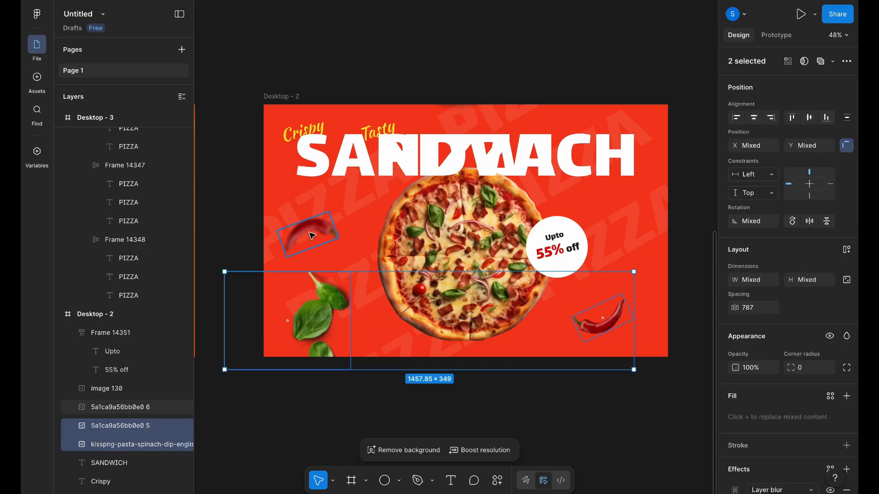
left_click(312, 235, "shift")
left_click_drag(529, 331, 462, 341)
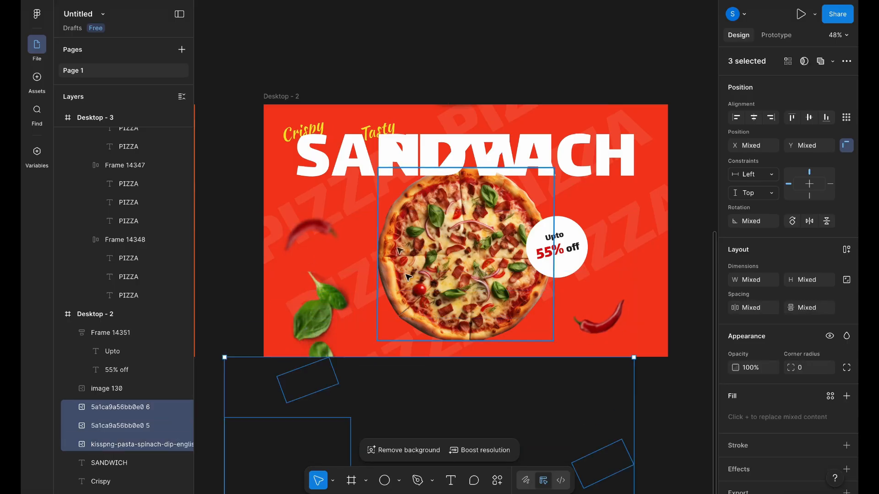
Step: Move the pasted SANDWICH and Crispy texts horizontally out of the PIZZA frame past its right edge
left_click(372, 173)
left_click(279, 136, "shift")
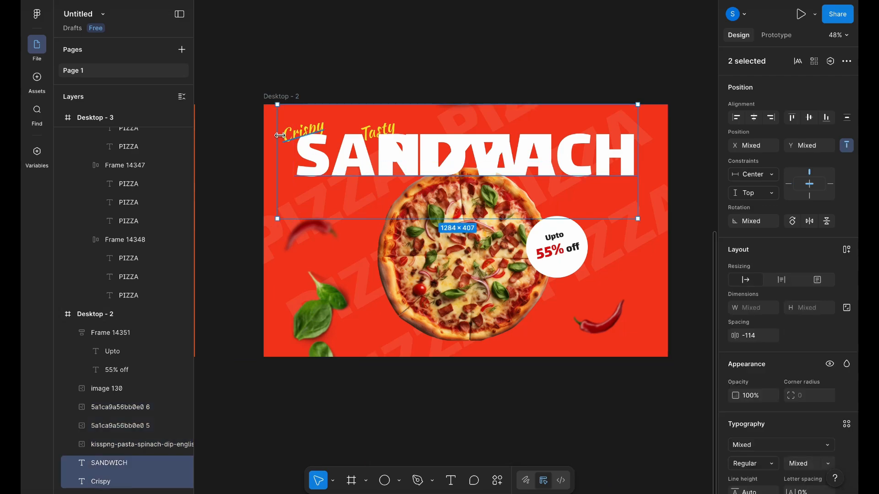
left_click_drag(320, 145, 381, 119)
key("ctrl+z")
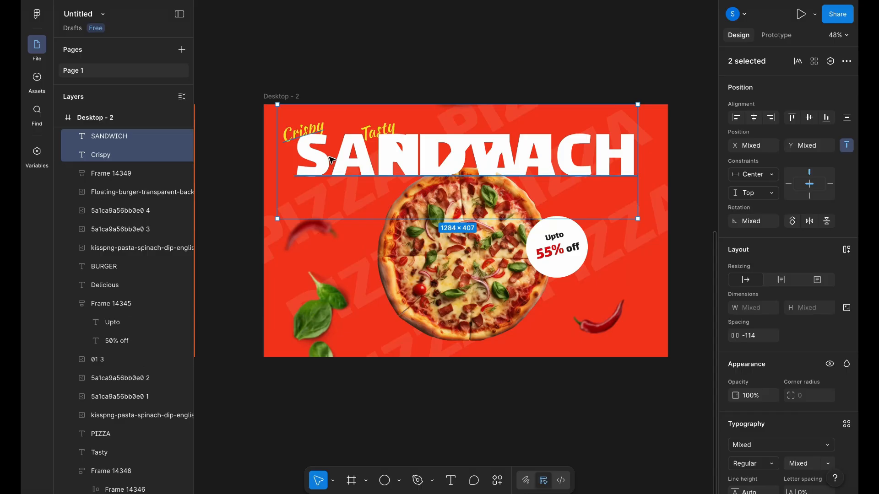
left_click_drag(331, 159, 649, 149)
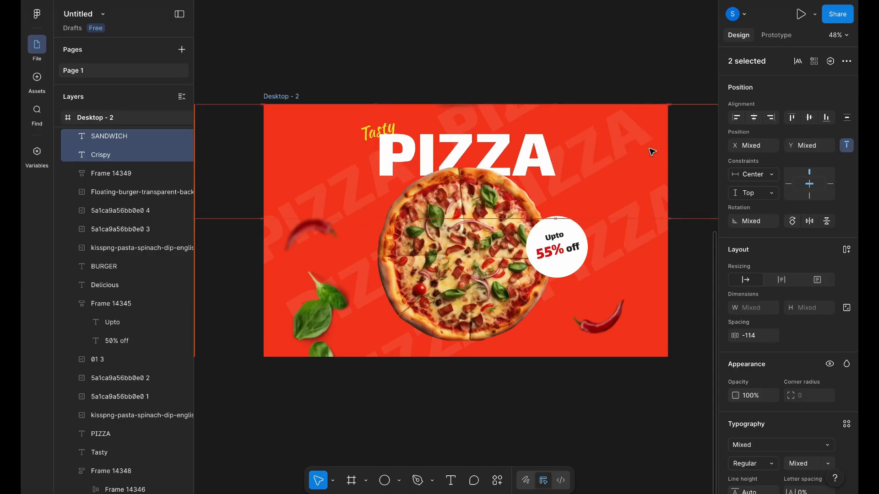
Step: Scale the pasted 55% off badge in the PIZZA frame down around its centre to about 110 × 110 and set its opacity to 0%
left_click(563, 250)
scroll(599, 238, "up", 5)
key("k")
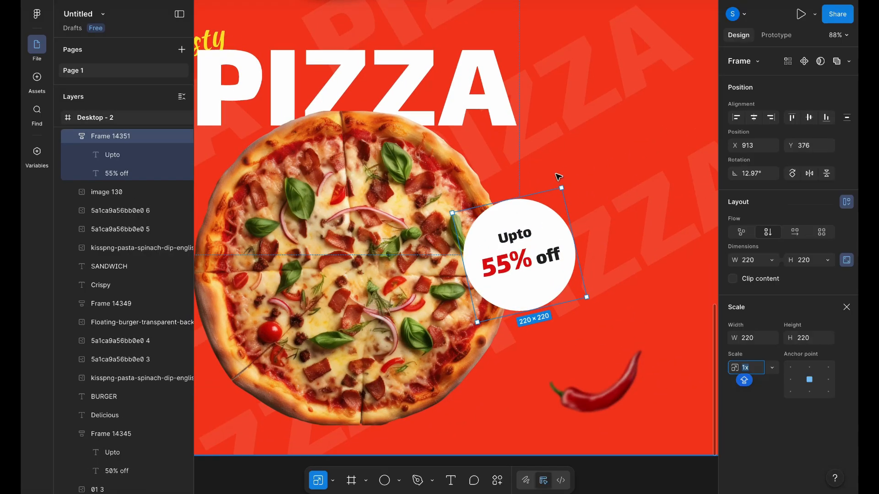
left_click_drag(561, 187, 541, 225)
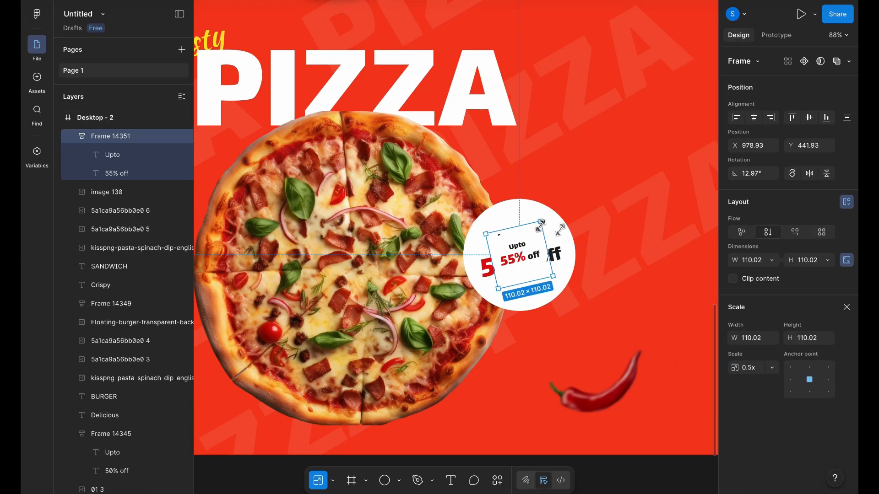
left_click(846, 307)
type("00")
key("Return")
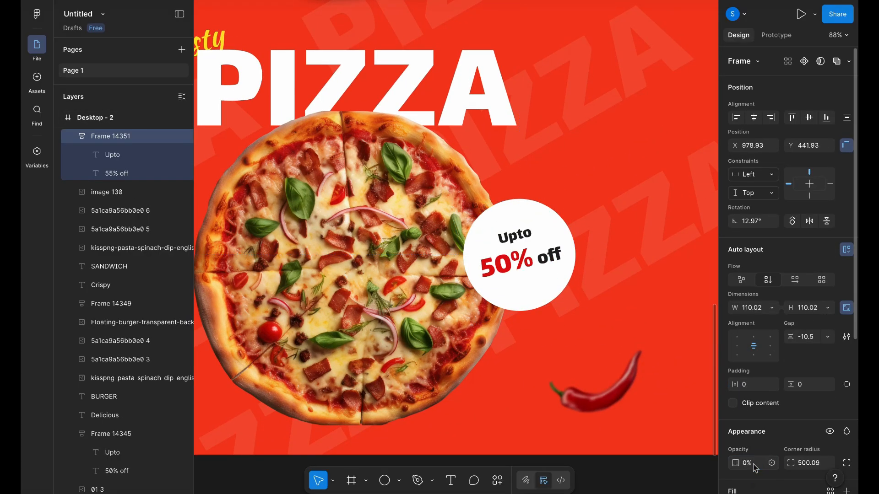
Step: Unlock the rotated SANDWICH background text frame in the Desktop - 3 page and copy it
scroll(571, 315, "down", 5)
left_click(507, 113)
scroll(508, 113, "right", 3)
scroll(508, 114, "right", 5)
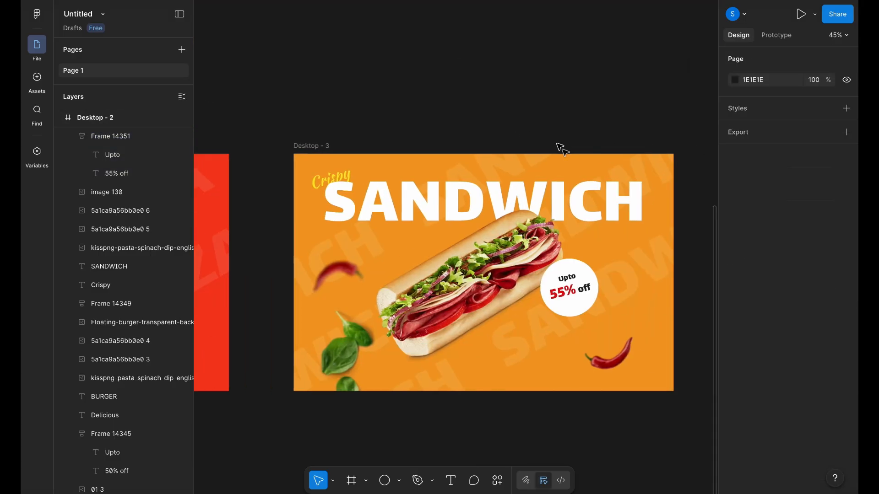
scroll(549, 183, "down", 3)
left_click(567, 215)
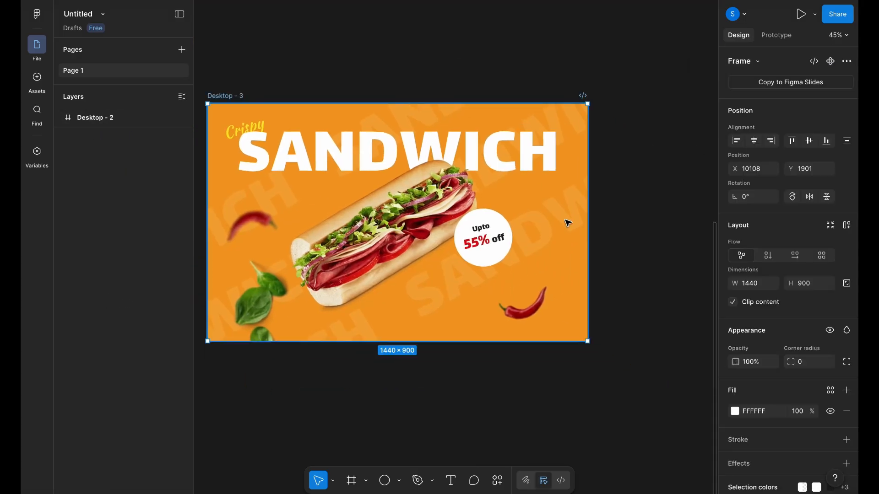
left_click(279, 85)
left_click(232, 96)
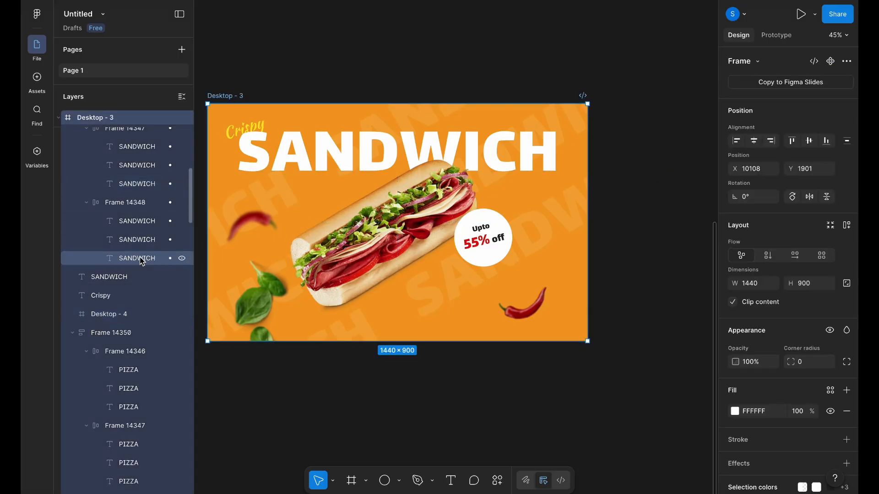
scroll(151, 242, "up", 5)
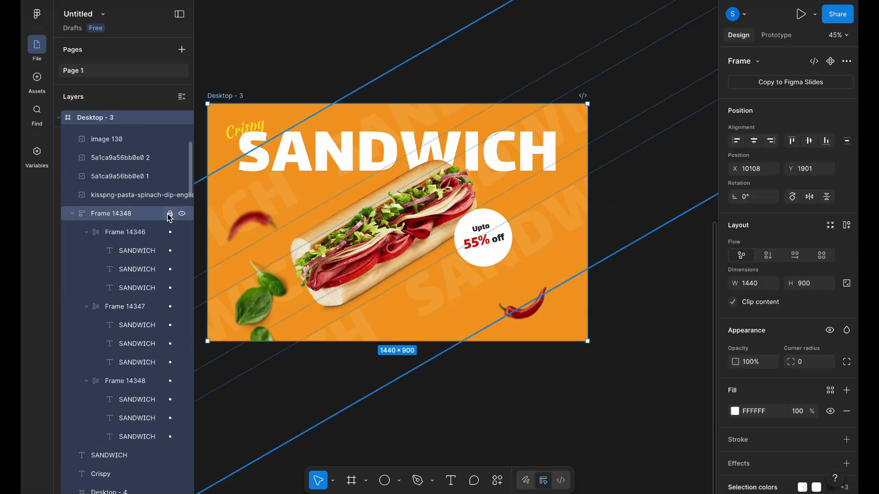
left_click(561, 206)
scroll(654, 222, "down", 3)
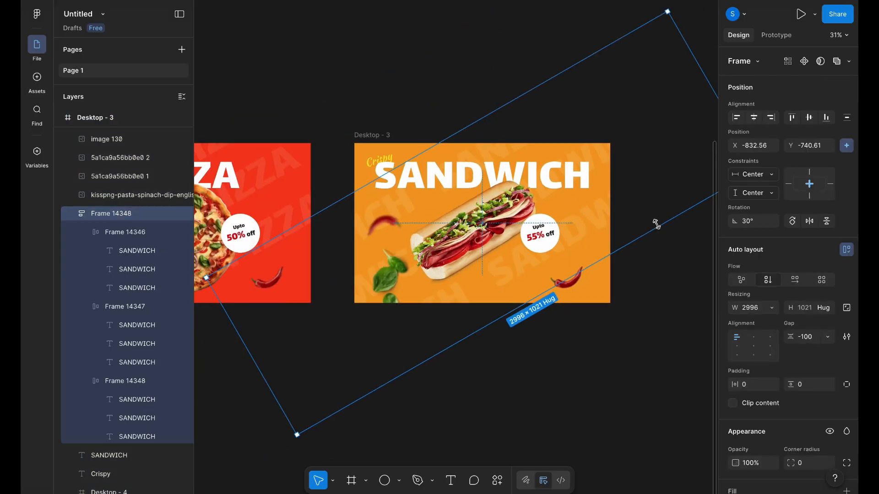
Step: Paste the SANDWICH background text frame into the PIZZA frame, send it to the back and set its opacity to 0%
scroll(656, 224, "left", 5)
left_click(339, 141)
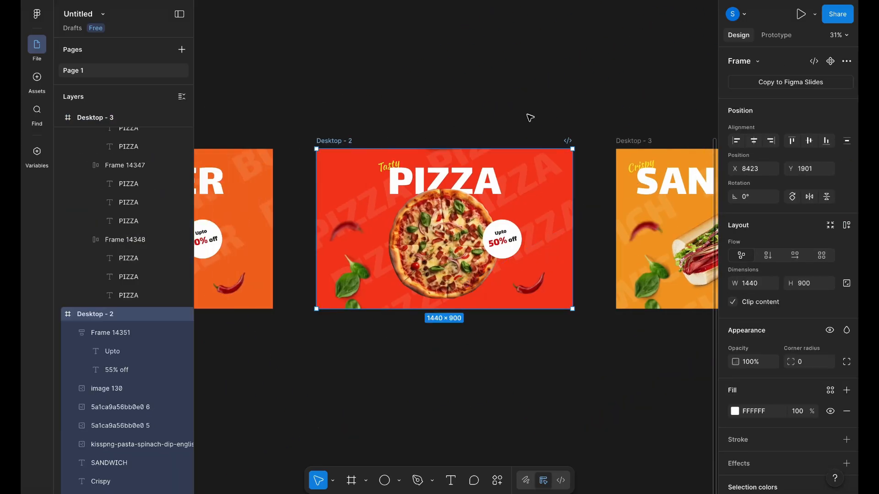
left_click(482, 190)
right_click(481, 191)
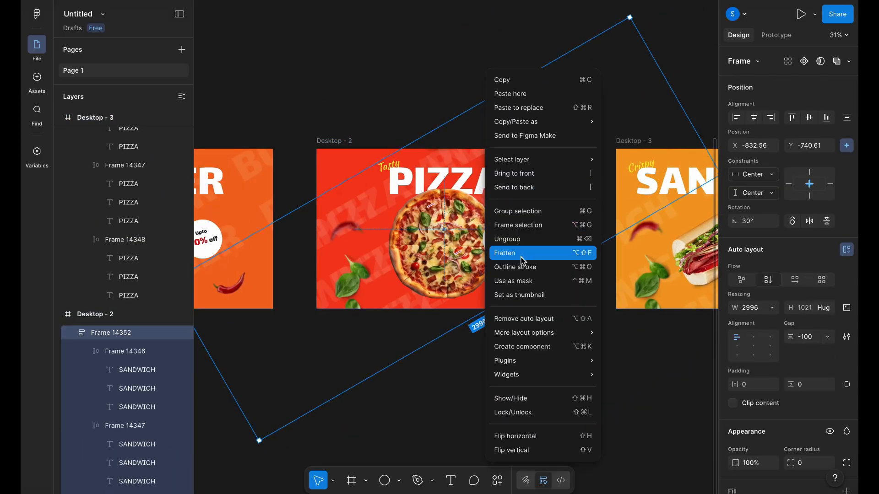
left_click(517, 187)
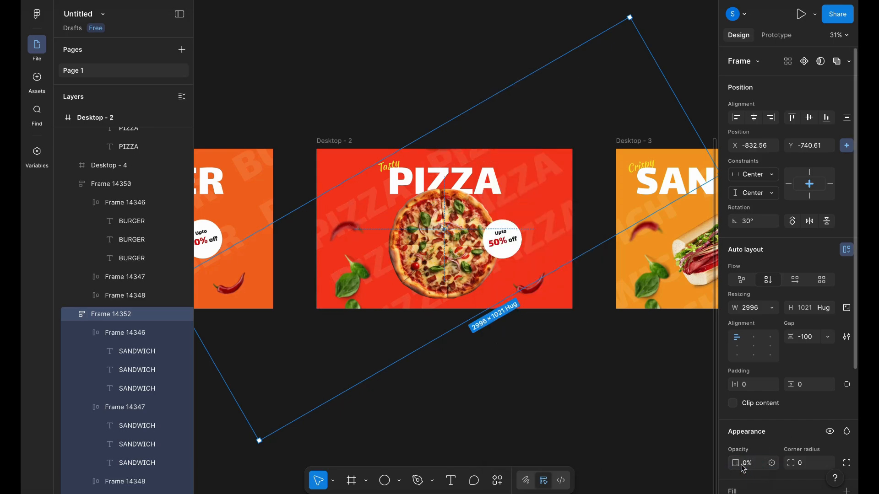
left_click(359, 100)
Step: Link Desktop - 2 to Desktop - 3 with an On click, Navigate to interaction using Smart animate, Bouncy curve and 2400ms duration
left_click(337, 141)
left_click(776, 35)
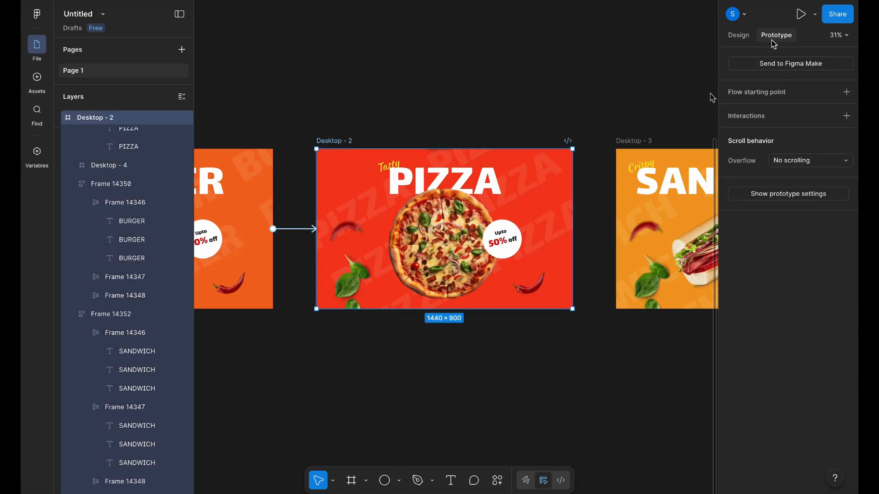
scroll(544, 267, "up", 3)
left_click_drag(585, 214, 670, 226)
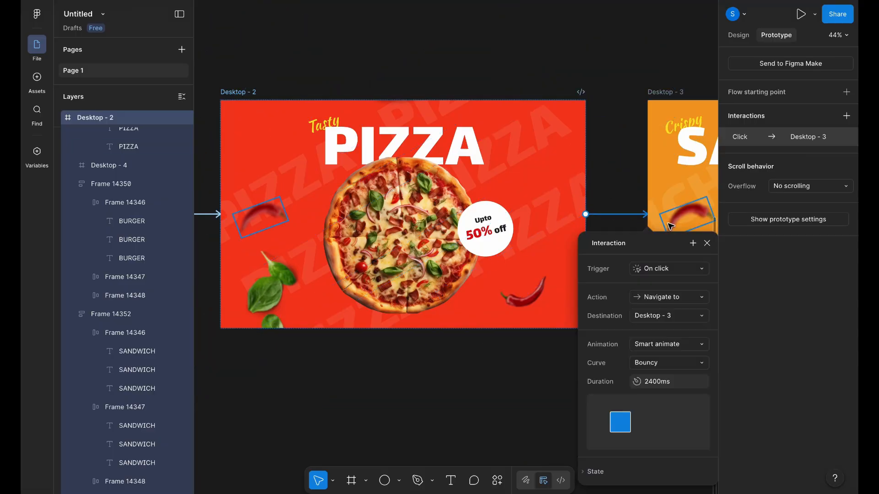
left_click(551, 384)
Step: Present the prototype starting from the Desktop - 1 burger page and scale it so the whole page fits the screen
scroll(553, 364, "down", 3)
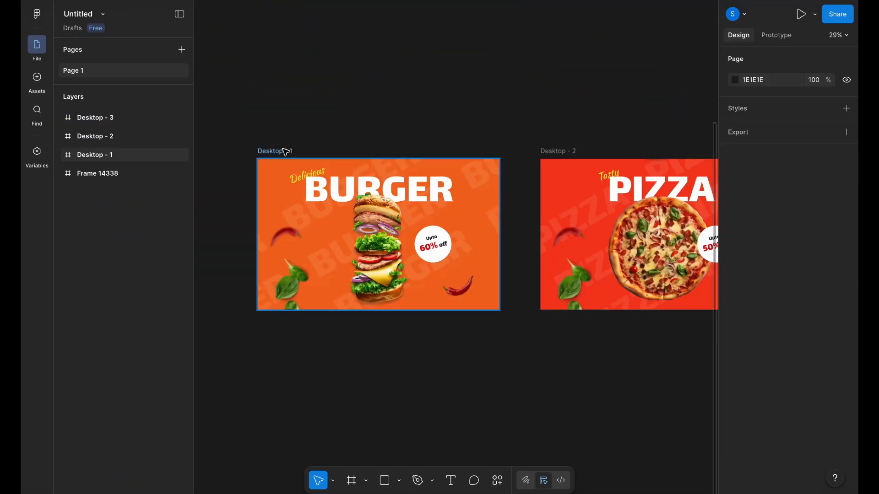
left_click(284, 149)
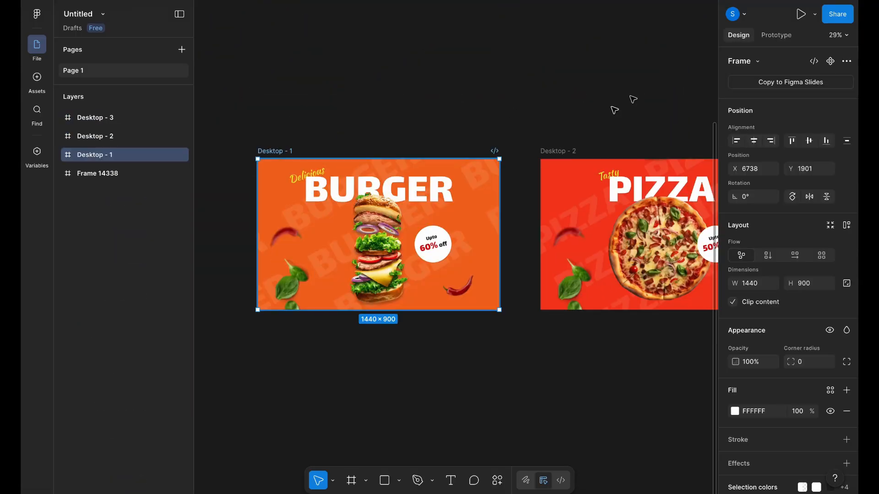
left_click(800, 14)
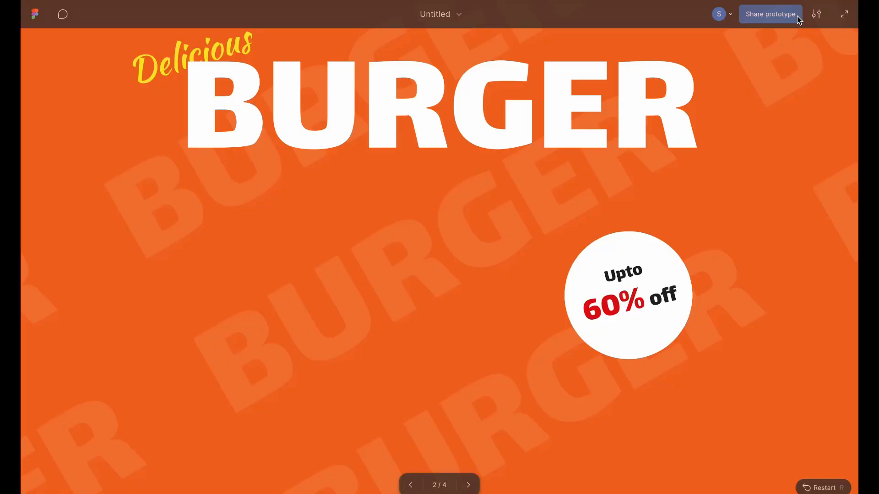
key("z")
key("z")
key("z")
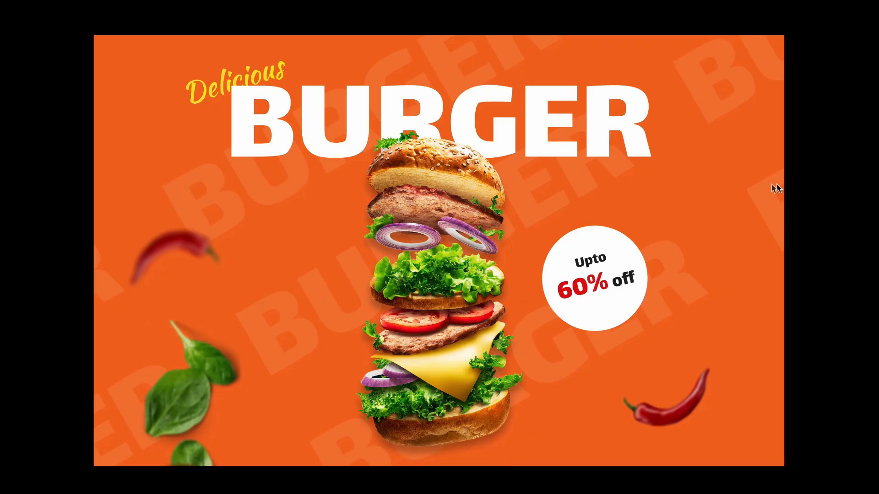
Step: Play the burger-to-pizza and pizza-to-sandwich transitions, return to the burger page and play both again
left_click(755, 185)
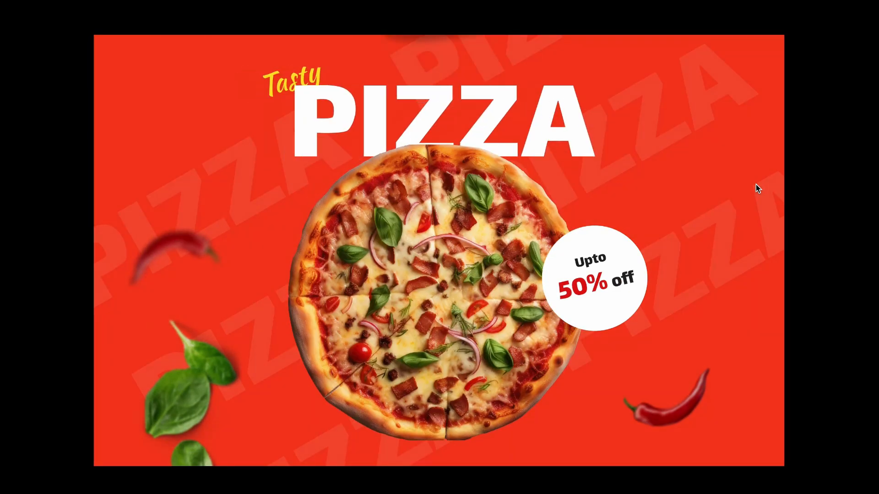
left_click(756, 184)
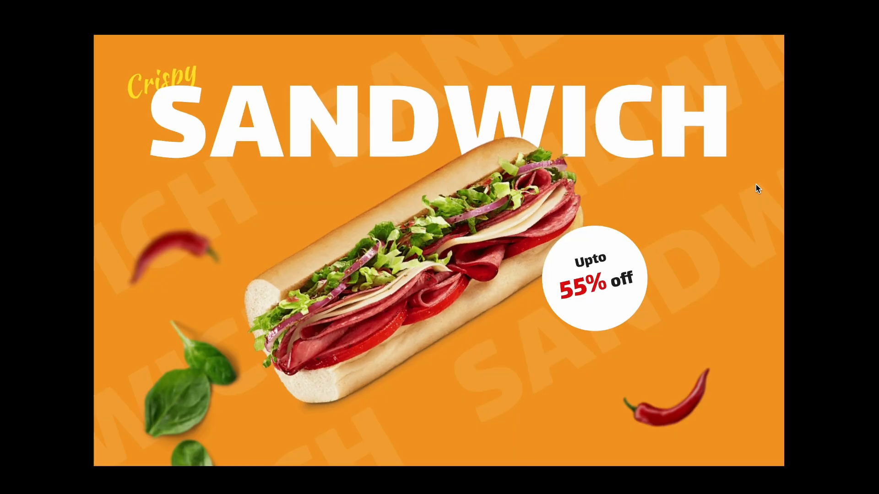
key("Left")
key("Left")
left_click(756, 184)
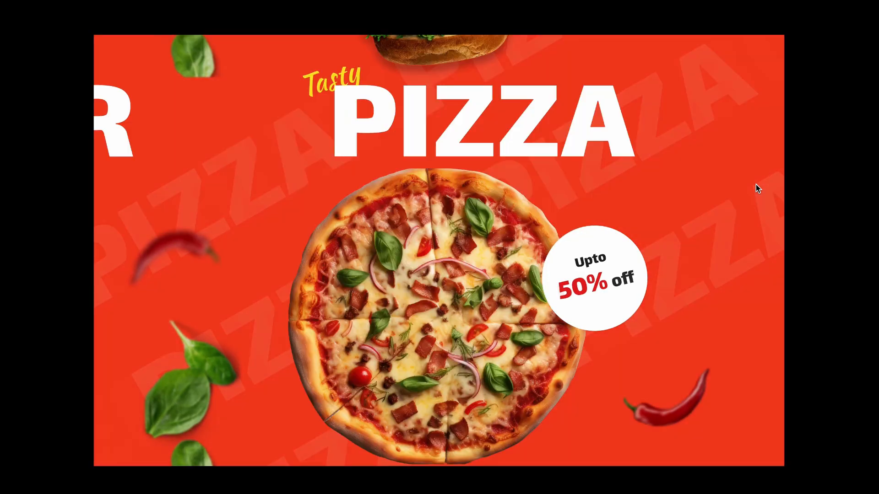
left_click(756, 185)
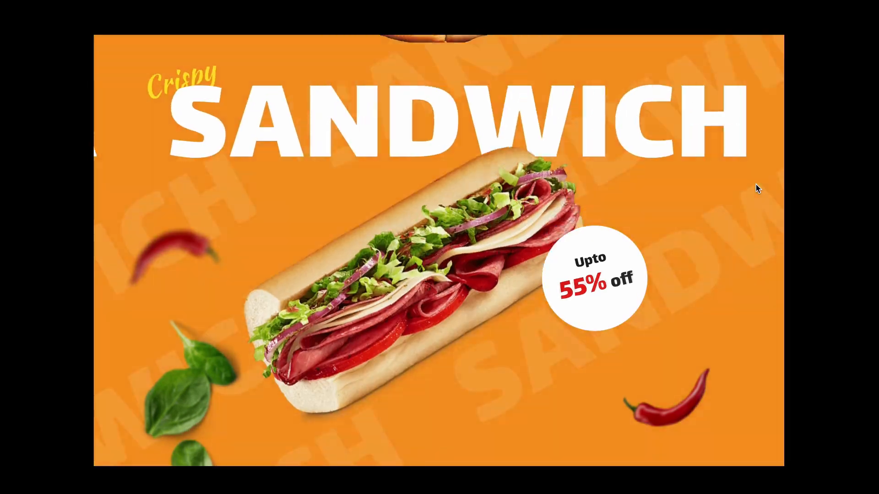